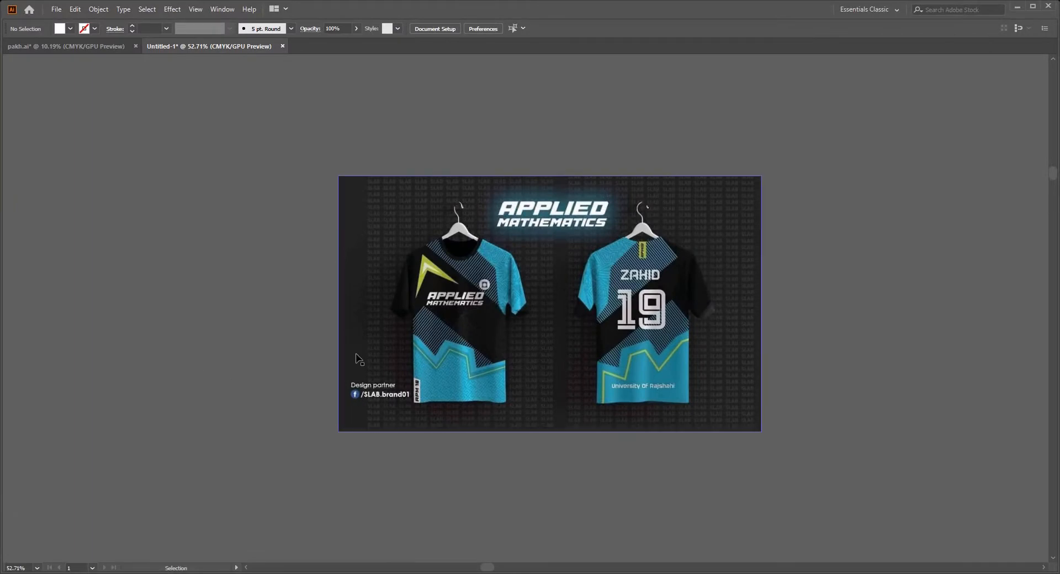
Draw a rectangle about 3.37 in wide and 5.83 in high over the body of the front jersey
scroll(571, 329, up, 4)
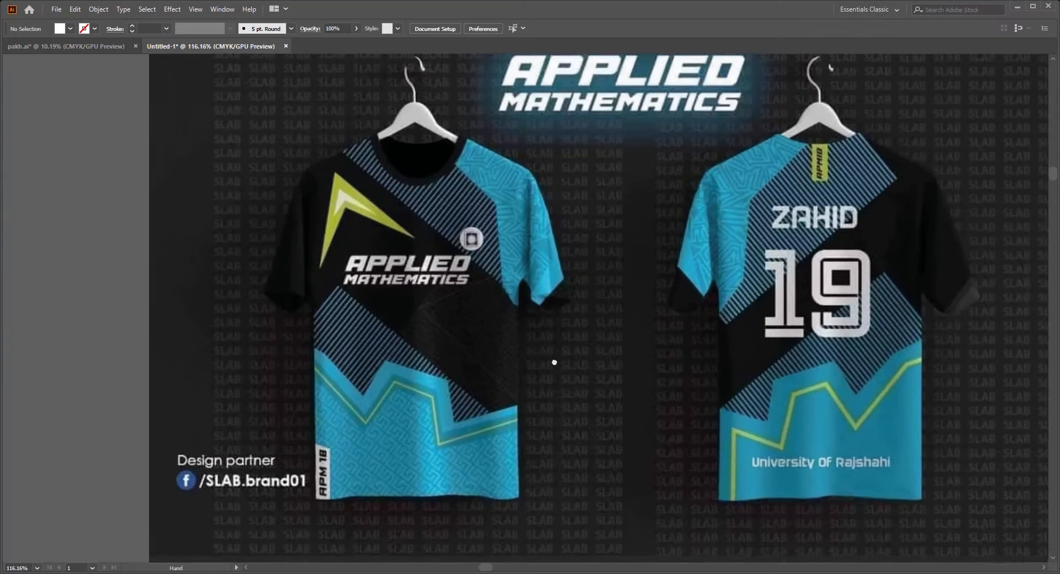
drag(554, 362, 576, 374)
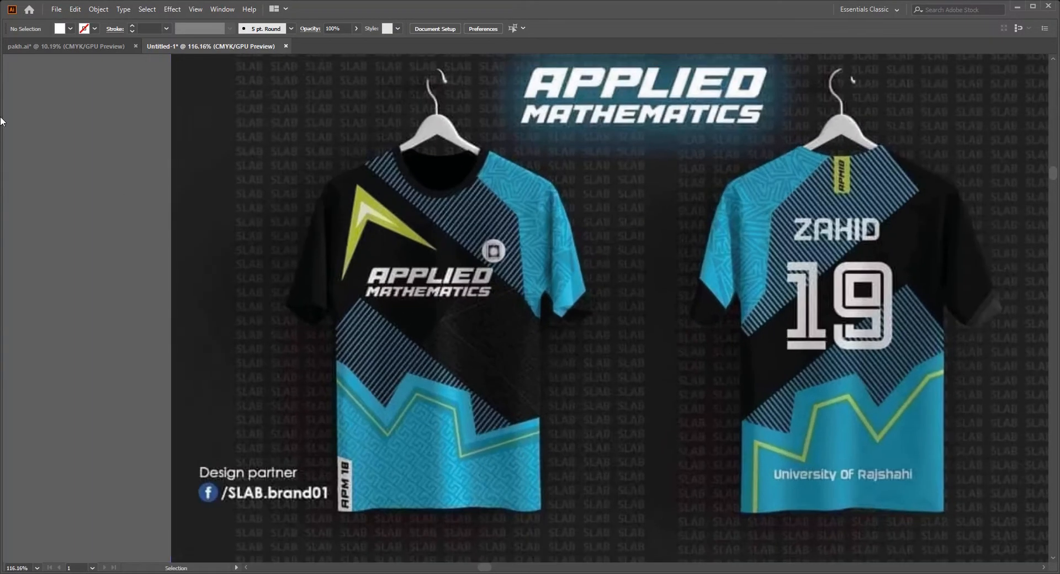
drag(339, 517, 550, 155)
scroll(602, 362, down, 2)
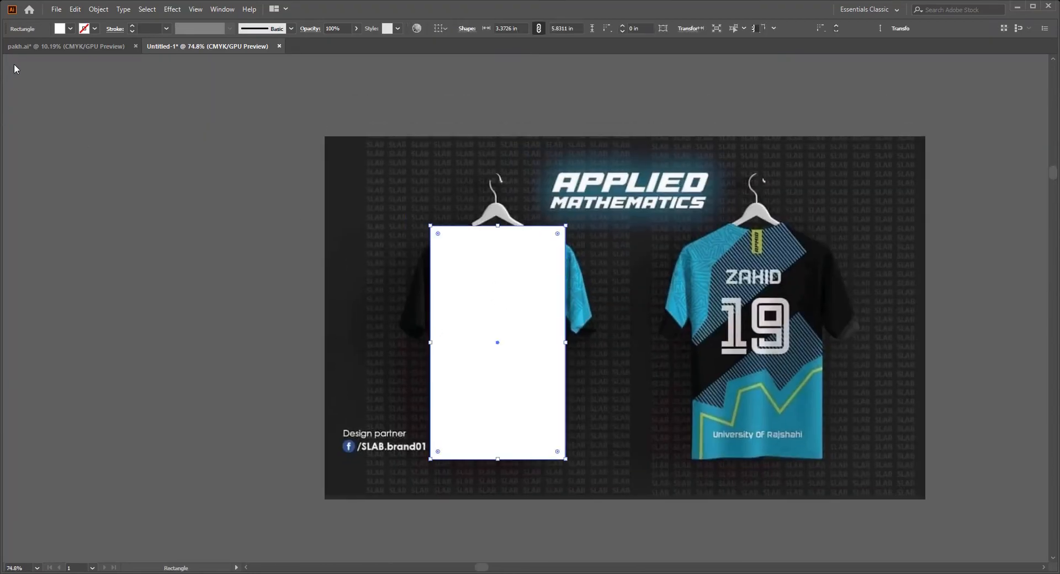
Make a clipping mask from the rectangle so the mockup image is cropped to the front jersey's body
key(v)
key(ctrl+a)
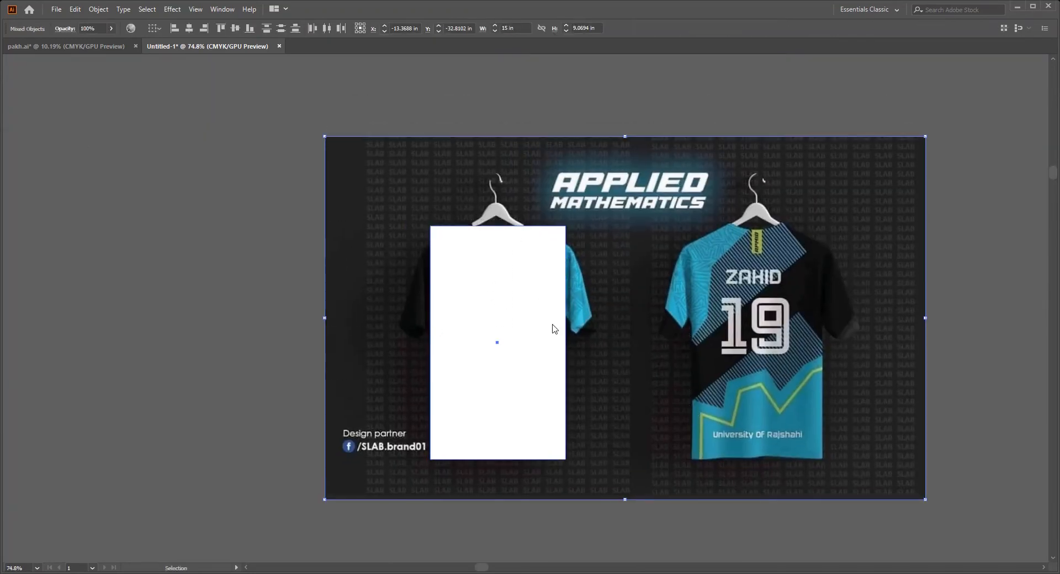
key(ctrl+7)
scroll(475, 328, up, 2)
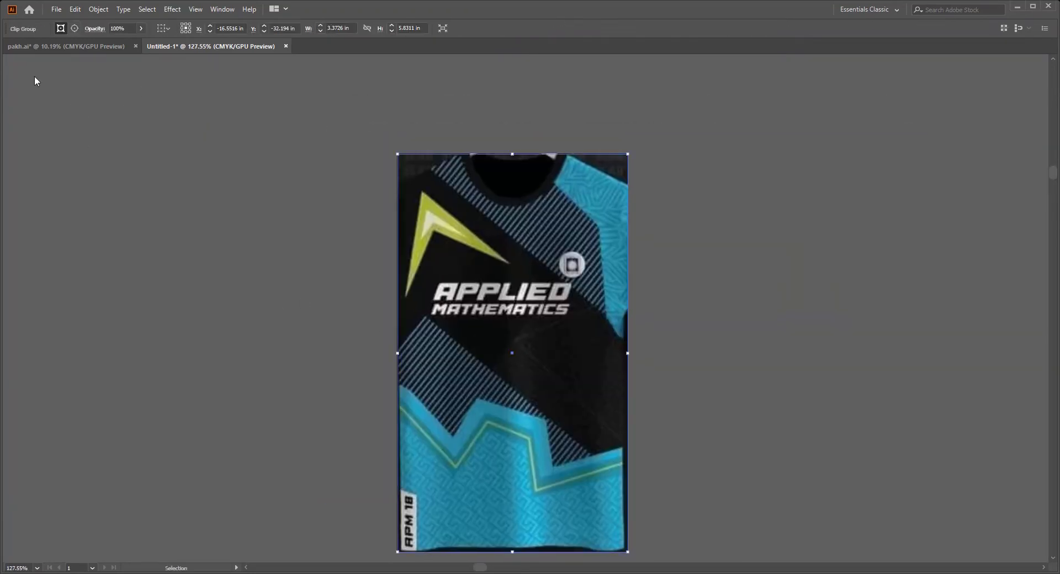
Resize the clipped jersey image to 22 in wide and 31 in high, and deselect it
click(338, 28)
text(22)
key(Tab)
text(31)
key(Return)
scroll(617, 283, down, 5)
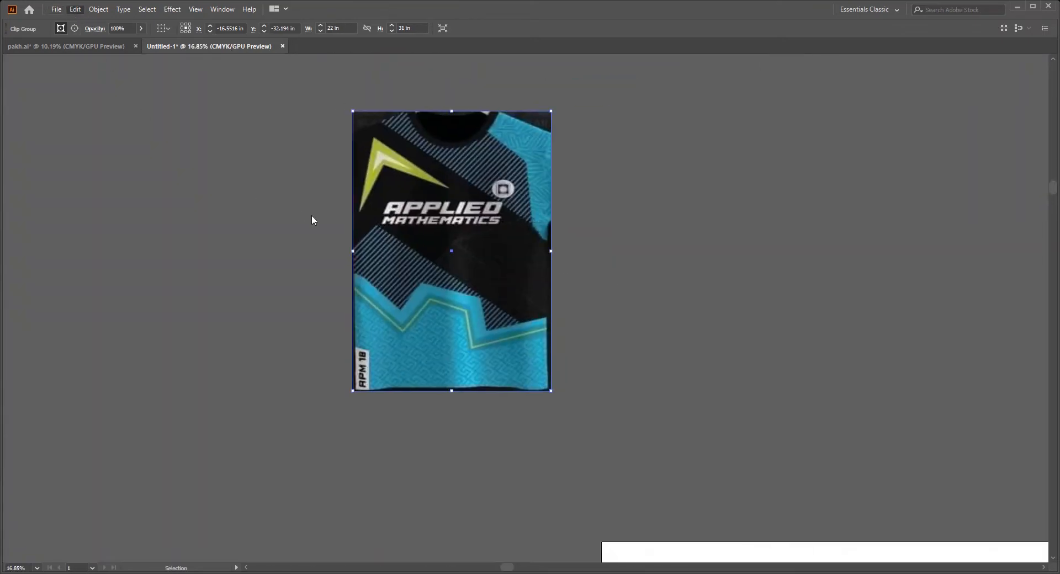
key(ctrl+shift+a)
Trace one tile of the lower key pattern as a closed parallelogram about 2.5 by 1.9 in with the Pen tool, without fill
scroll(504, 303, up, 4)
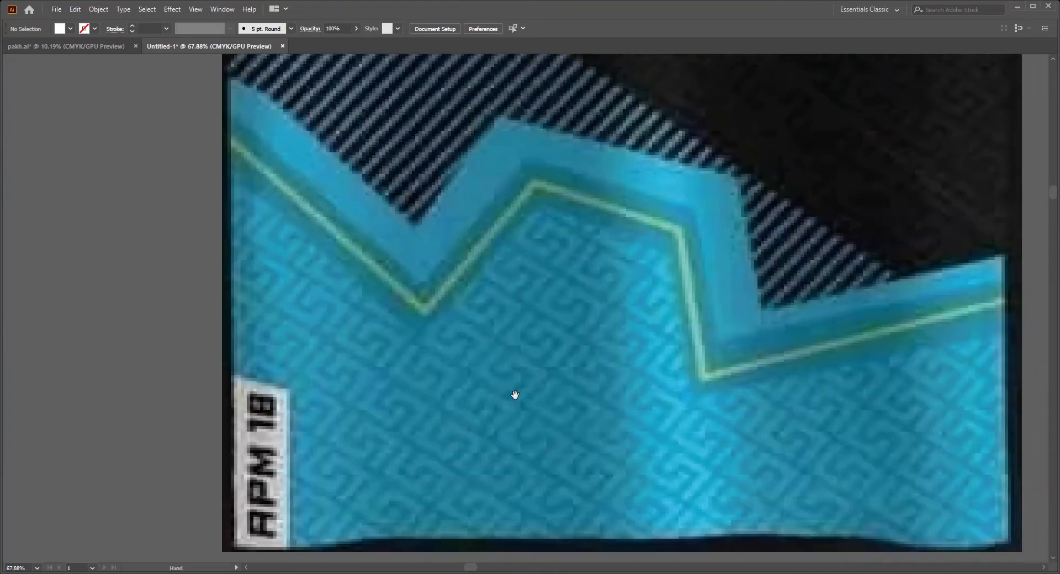
scroll(515, 395, up, 2)
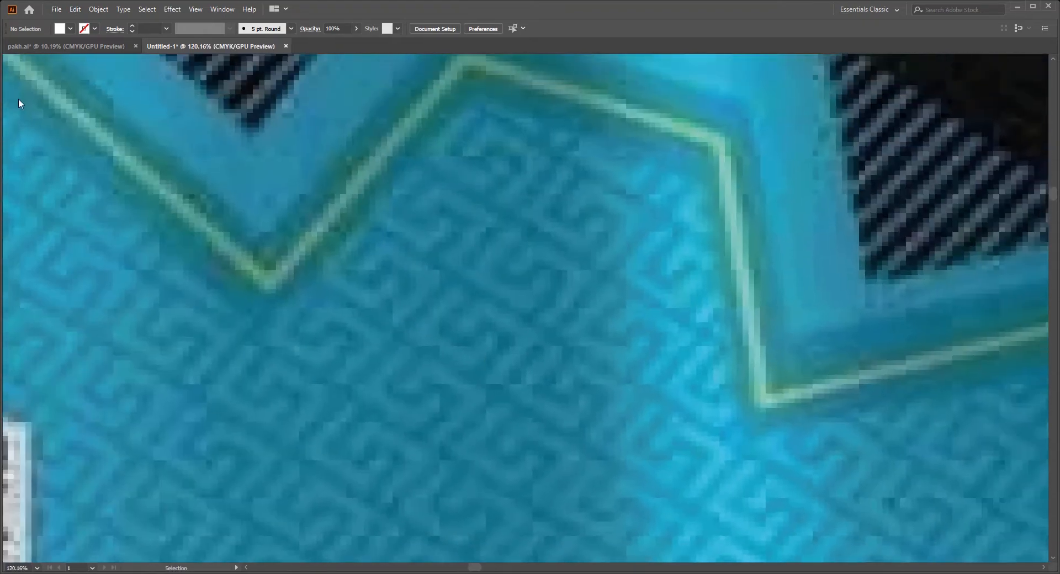
click(453, 275)
click(553, 336)
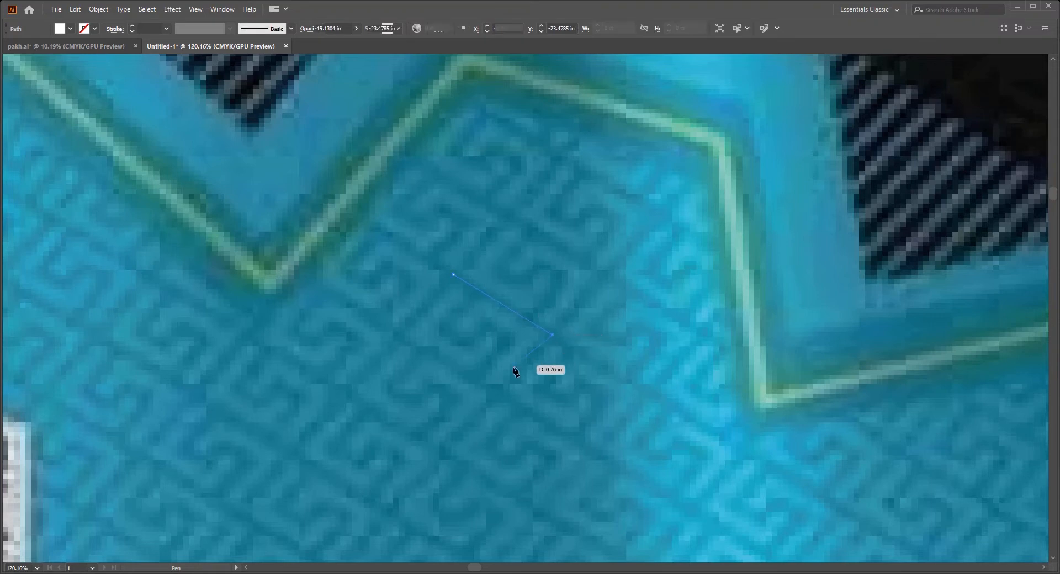
click(498, 397)
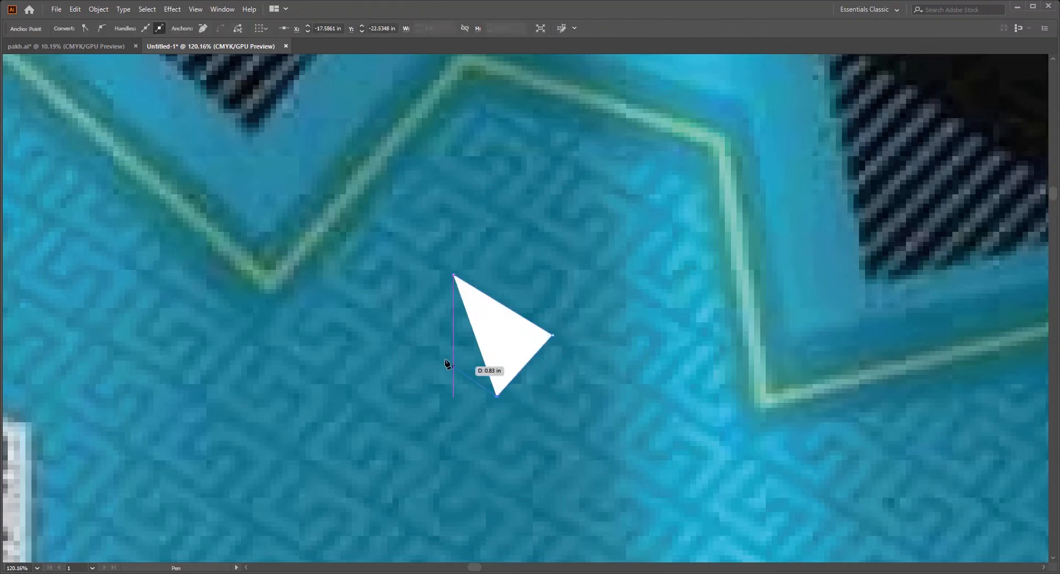
click(395, 335)
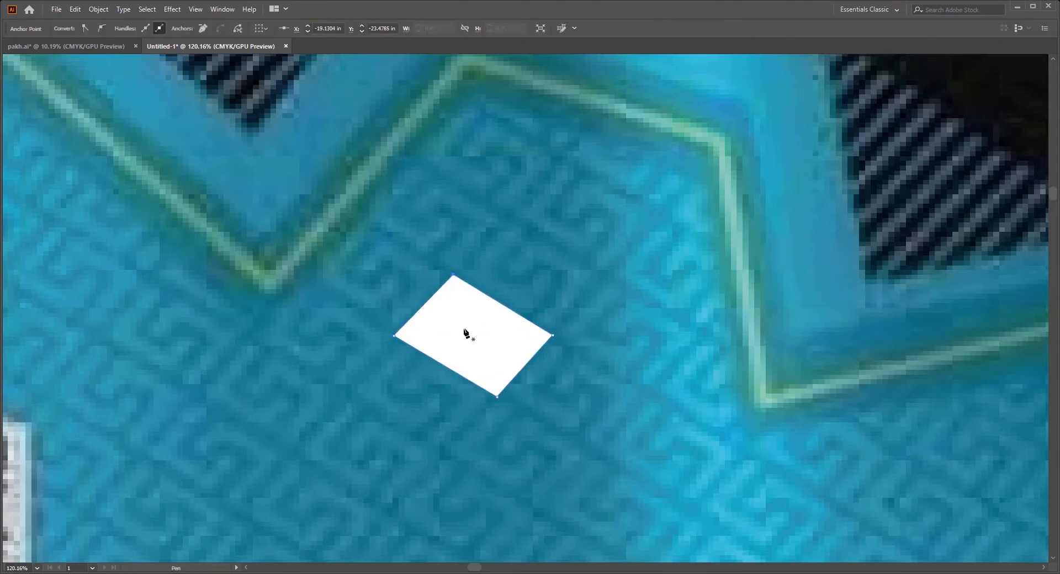
key(/)
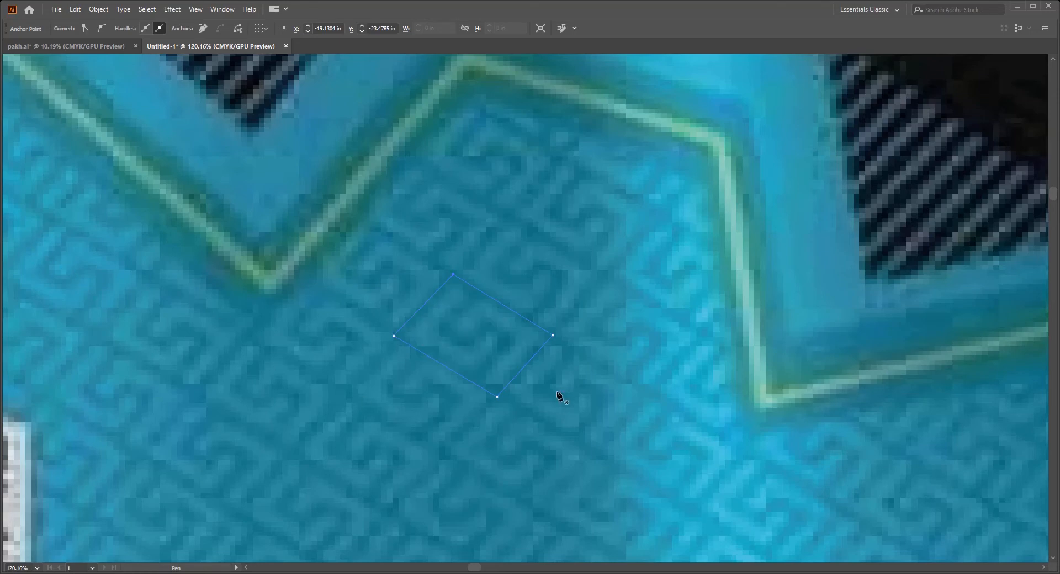
Give the parallelogram a 4 pt teal stroke in a colour sampled from the jersey pattern, and deselect it
drag(480, 354, 538, 373)
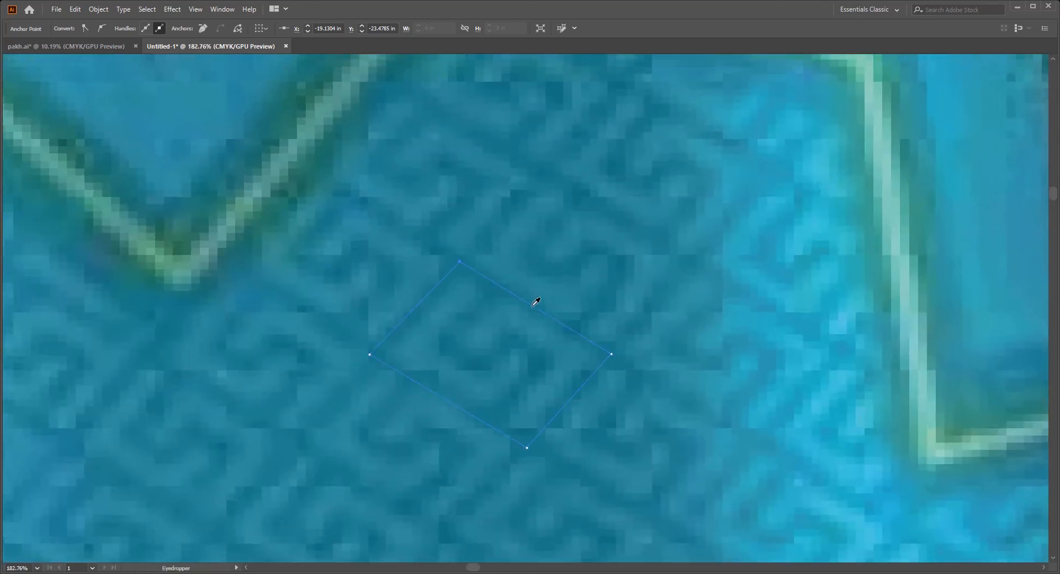
click(543, 321)
key(ctrl+z)
click(568, 289)
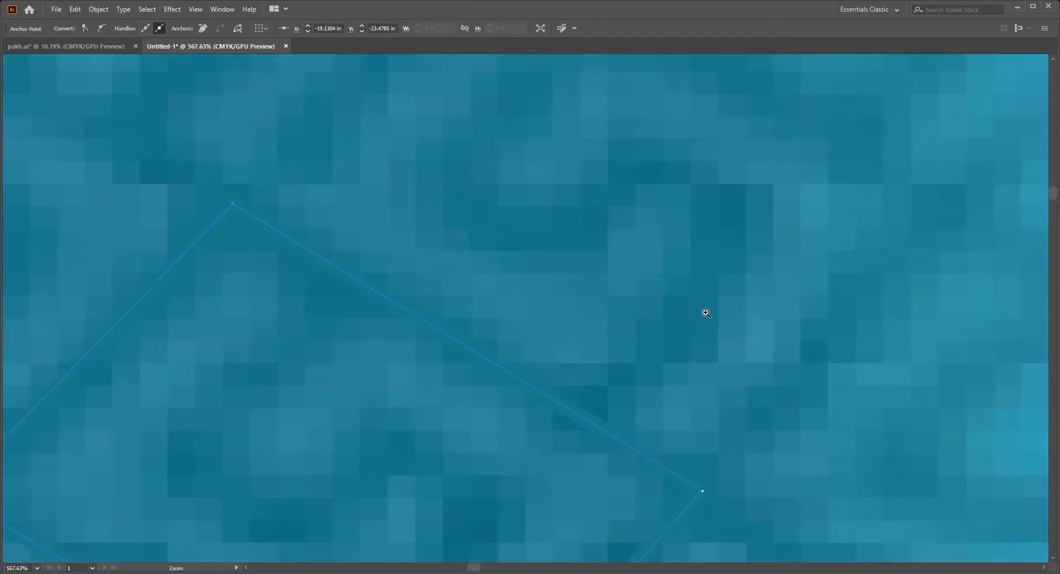
drag(707, 314, 644, 393)
click(618, 373)
scroll(629, 377, up, 1)
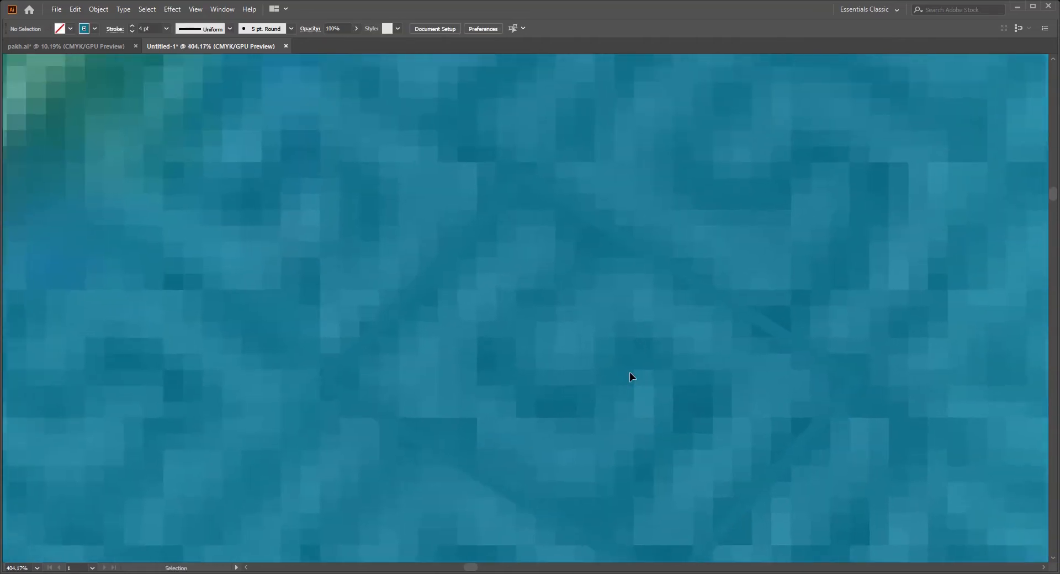
Trace the tile's inner S-shaped line as an open angular path from the parallelogram's upper edge to its lower edge
scroll(544, 254, down, 3)
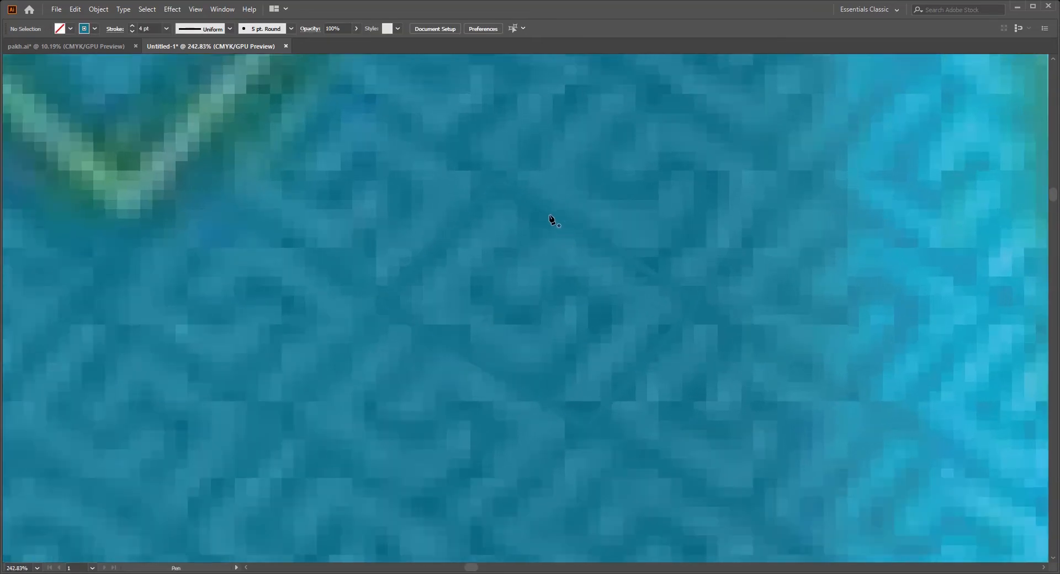
click(549, 210)
click(469, 288)
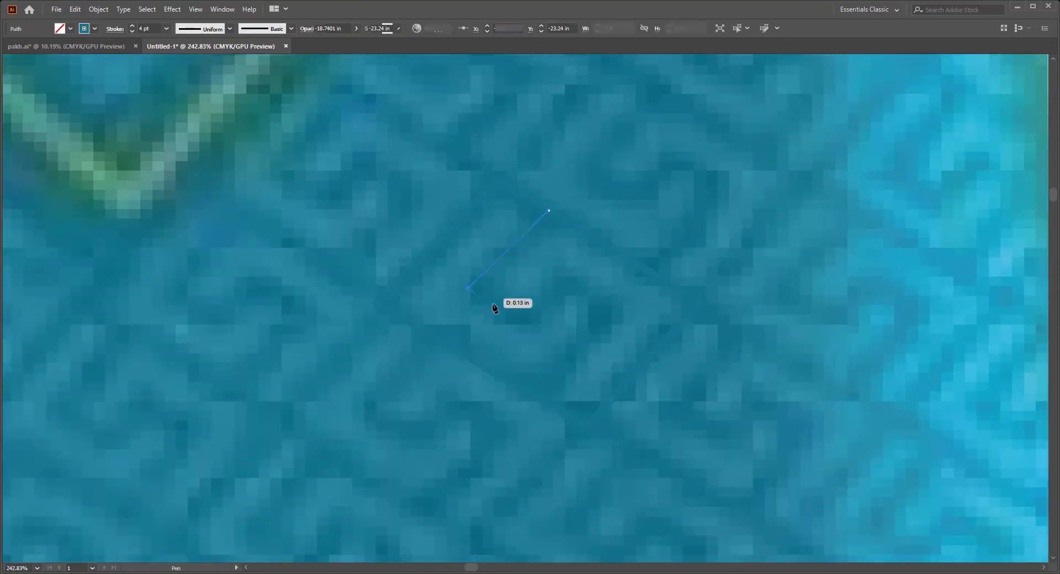
click(527, 327)
click(575, 273)
click(620, 303)
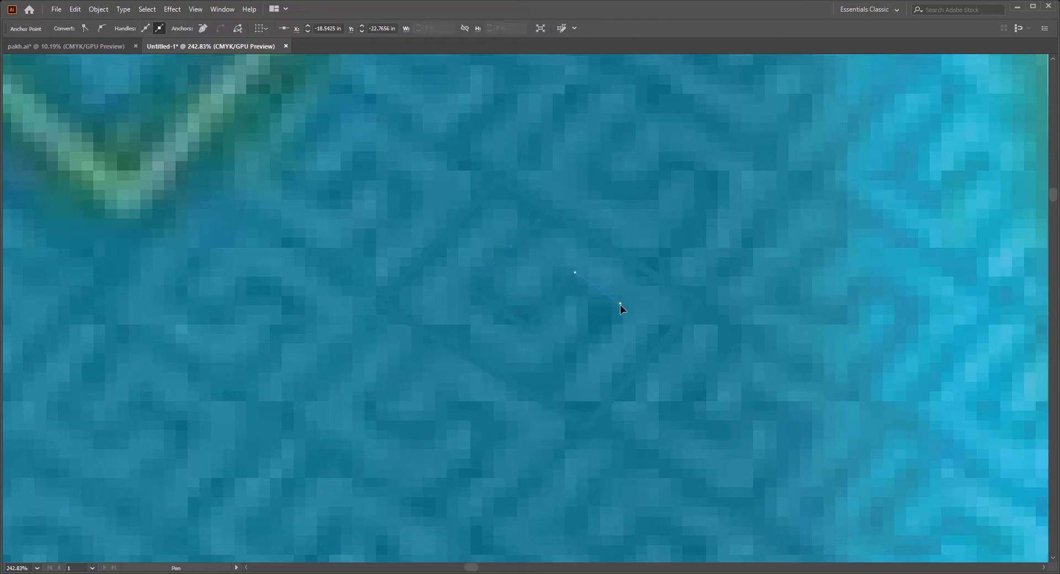
key(v)
scroll(546, 397, down, 2)
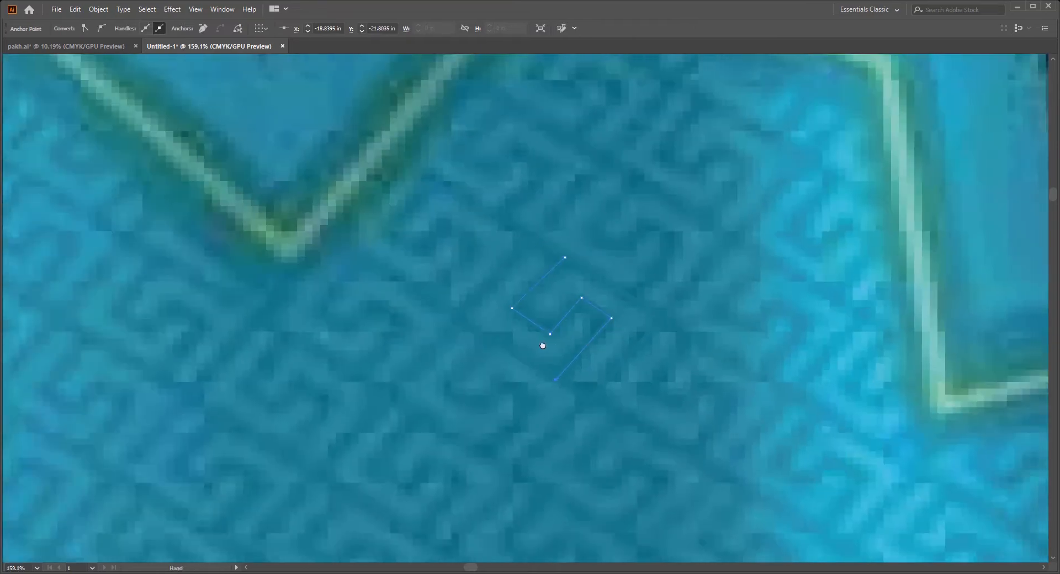
click(720, 385)
Hide the clipped jersey image so only the traced motif remains on the canvas
scroll(714, 413, down, 3)
scroll(644, 419, up, 4)
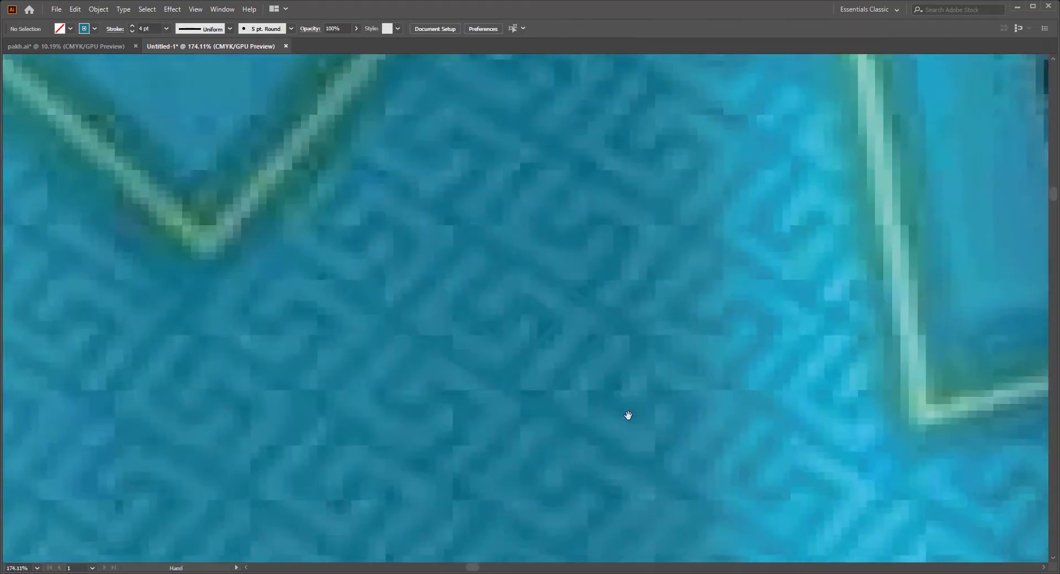
scroll(628, 415, down, 2)
scroll(635, 395, down, 4)
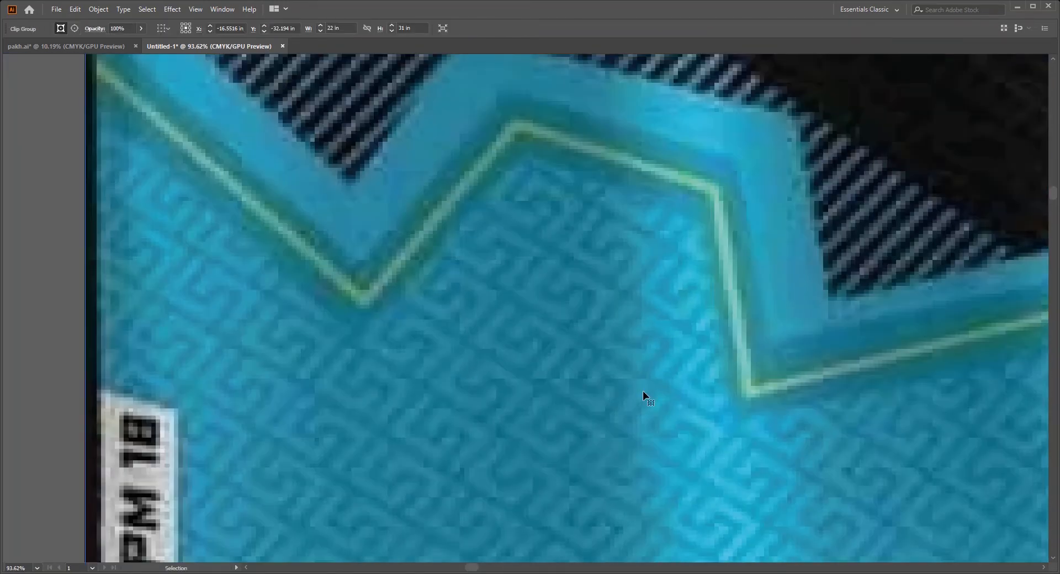
key(z)
drag(537, 347, 602, 374)
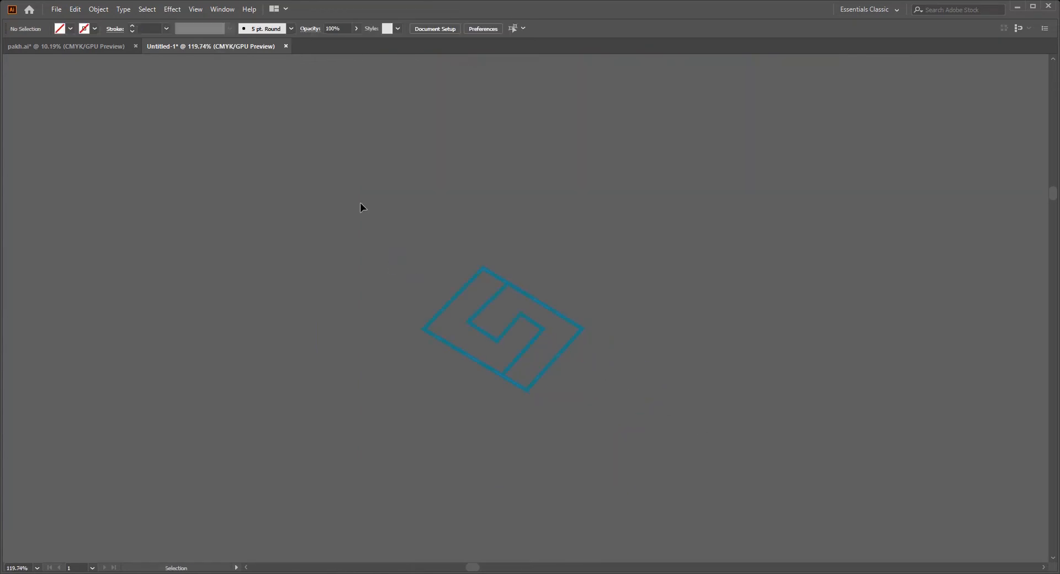
Group the parallelogram with its inner line and place a copy directly against its lower-right side
drag(360, 204, 615, 368)
drag(615, 368, 651, 365)
drag(650, 365, 559, 297)
drag(507, 265, 711, 386)
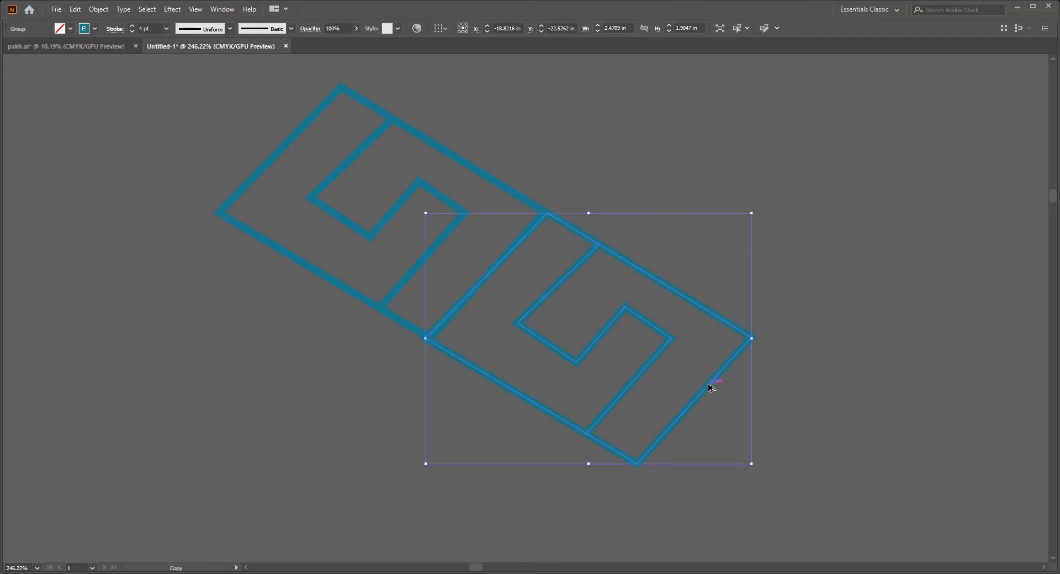
key(ctrl+alt+3)
key(ctrl+shift+a)
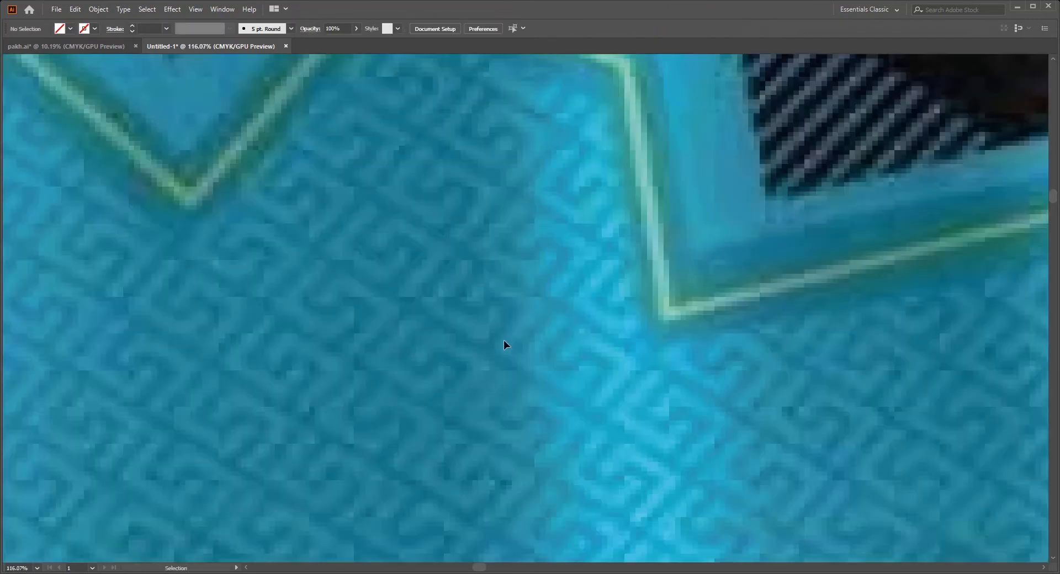
key(ctrl+z)
Repeat the motif copy along the same diagonal until the row spans about 35.4 in by 21.9 in
key(ctrl+d)
key(ctrl+d)
key(ctrl+d)
key(ctrl+d)
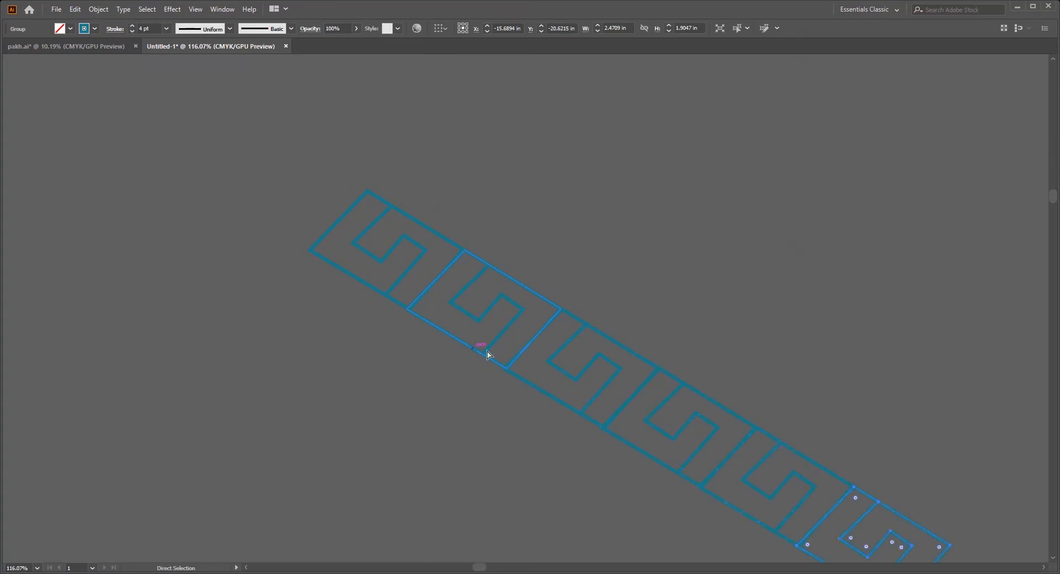
drag(608, 381, 436, 345)
key(ctrl+d)
key(ctrl+d)
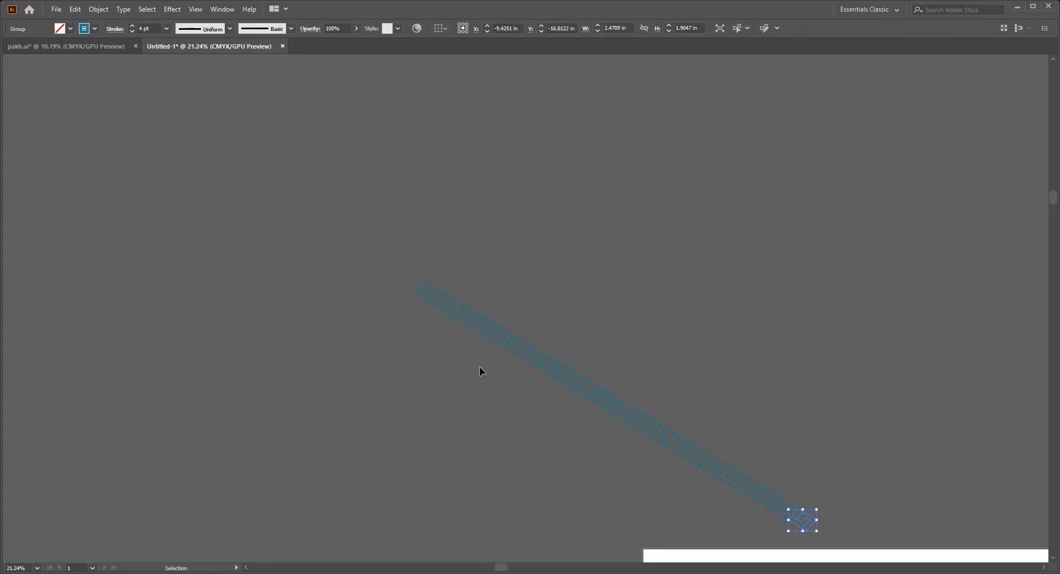
Group the motif row, copy it against its lower side, and repeat the copy to form a pattern sheet about 50.3 by 38.6 in
drag(479, 371, 429, 287)
drag(298, 178, 737, 444)
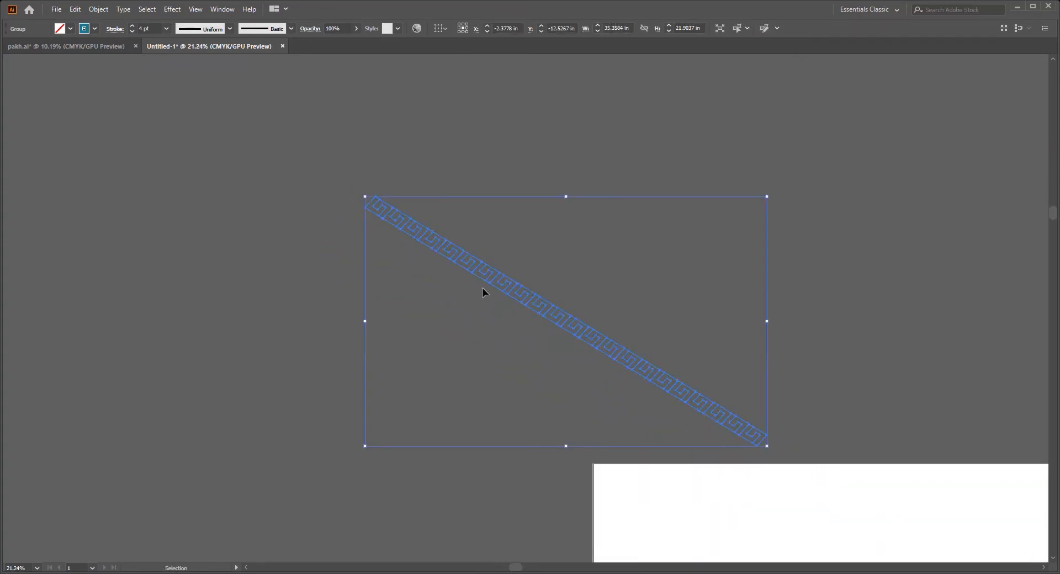
scroll(571, 353, up, 10)
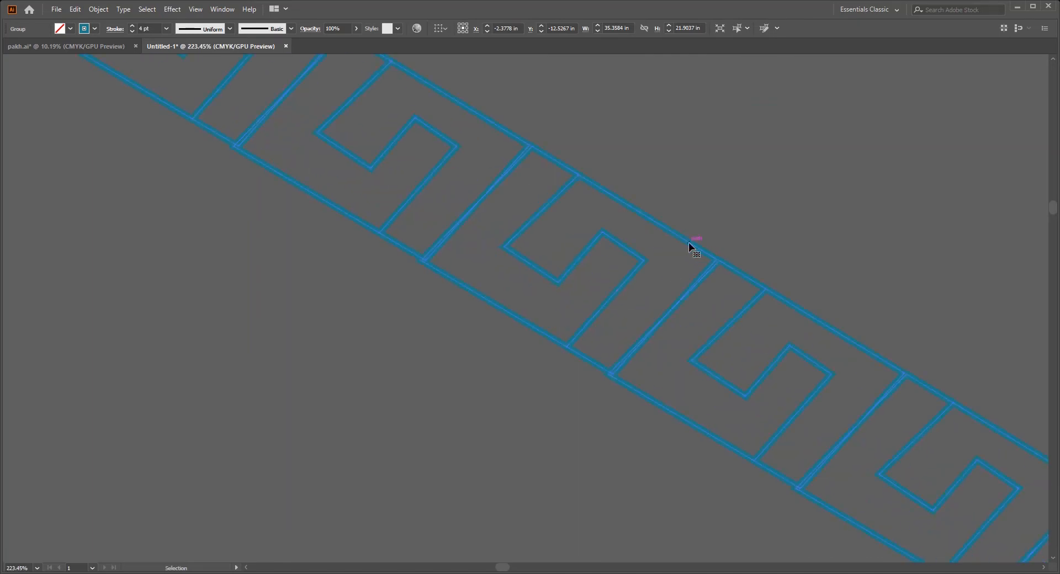
drag(688, 243, 613, 365)
scroll(613, 366, down, 10)
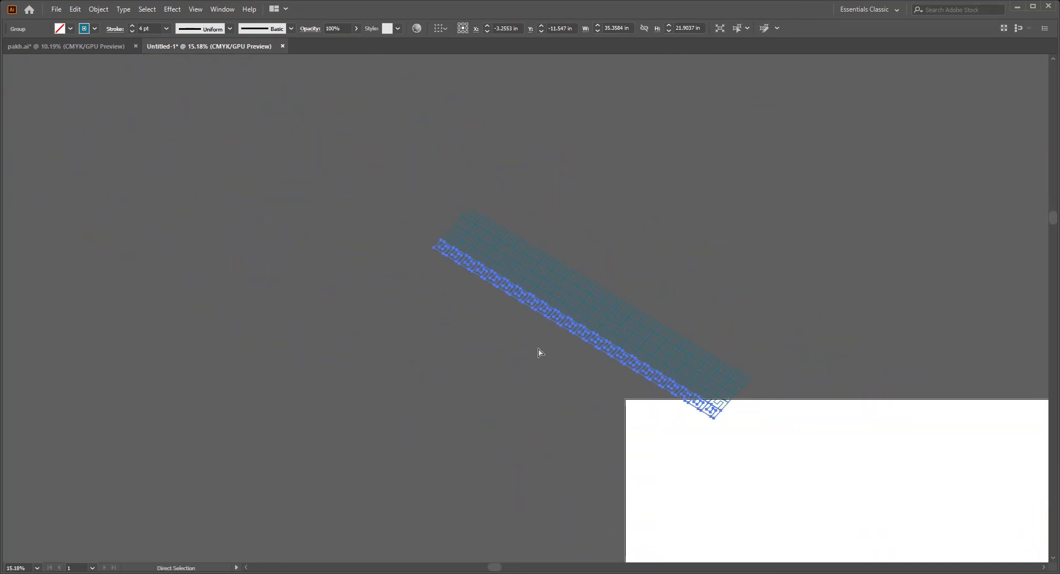
key(v)
scroll(671, 355, down, 2)
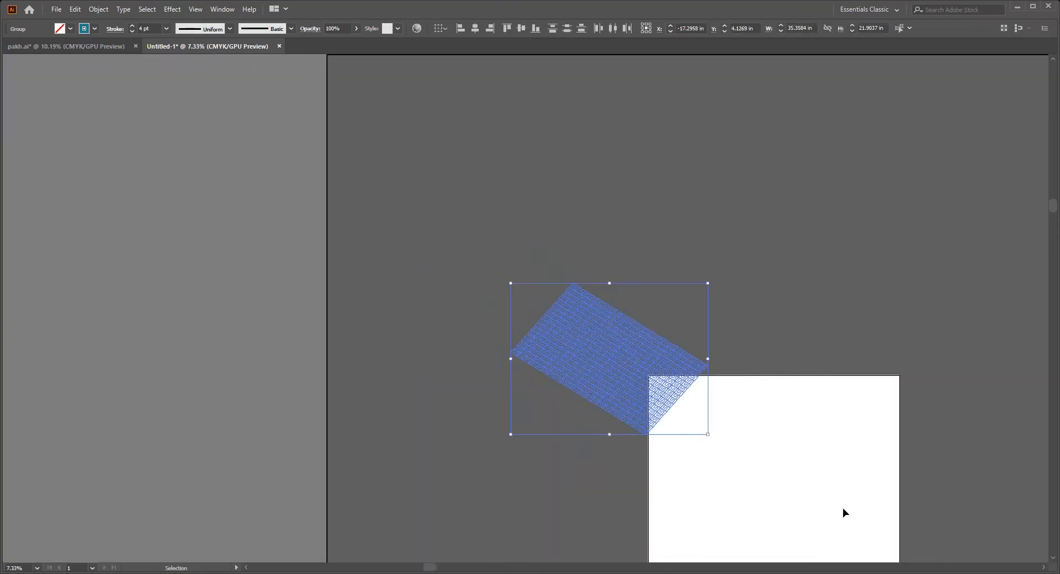
Group all the pattern rows into one object and show the hidden jersey image again
key(a)
key(v)
click(709, 390)
drag(688, 285, 718, 337)
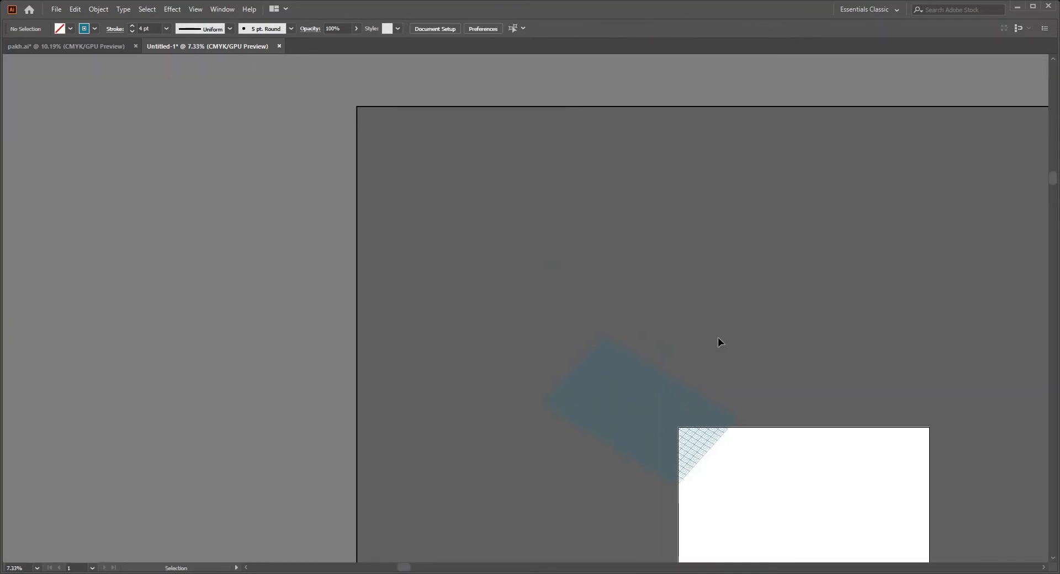
key(ctrl+alt+3)
click(718, 337)
Select the grouped key pattern overlapping the jersey image and hide it
drag(618, 354, 671, 357)
click(701, 445)
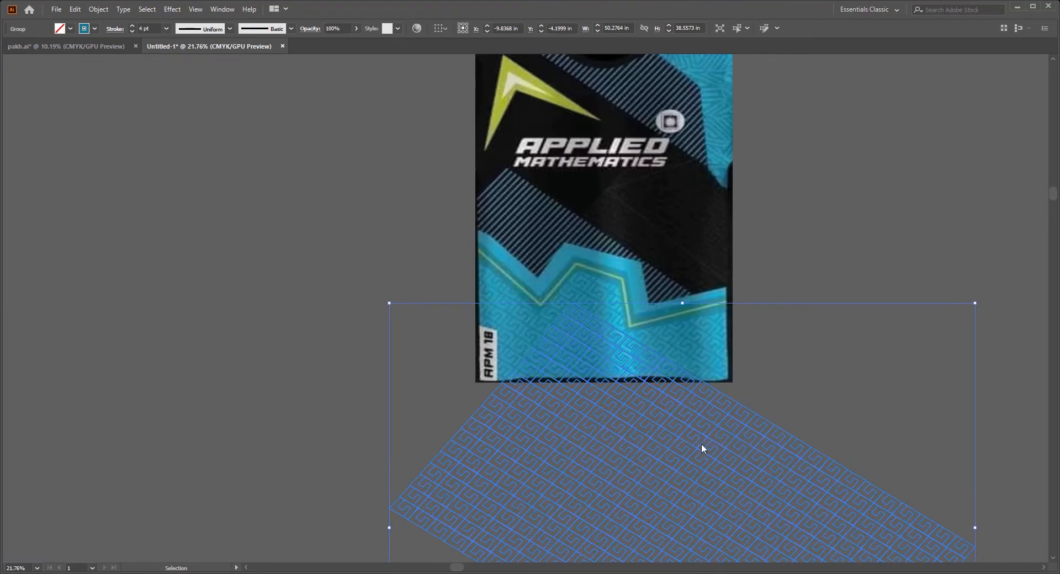
click(390, 436)
click(495, 476)
key(ctrl+3)
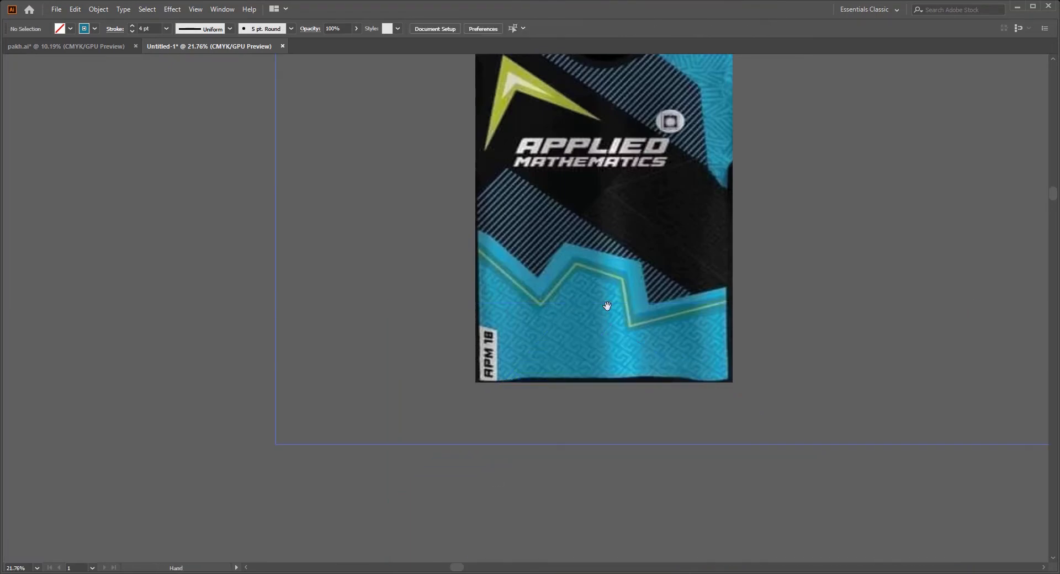
Examine the line pattern on the blue shoulder panel beside the jersey's collar
drag(606, 305, 693, 451)
scroll(693, 452, up, 2)
drag(781, 63, 519, 345)
scroll(639, 272, up, 3)
scroll(667, 369, down, 2)
drag(713, 352, 582, 325)
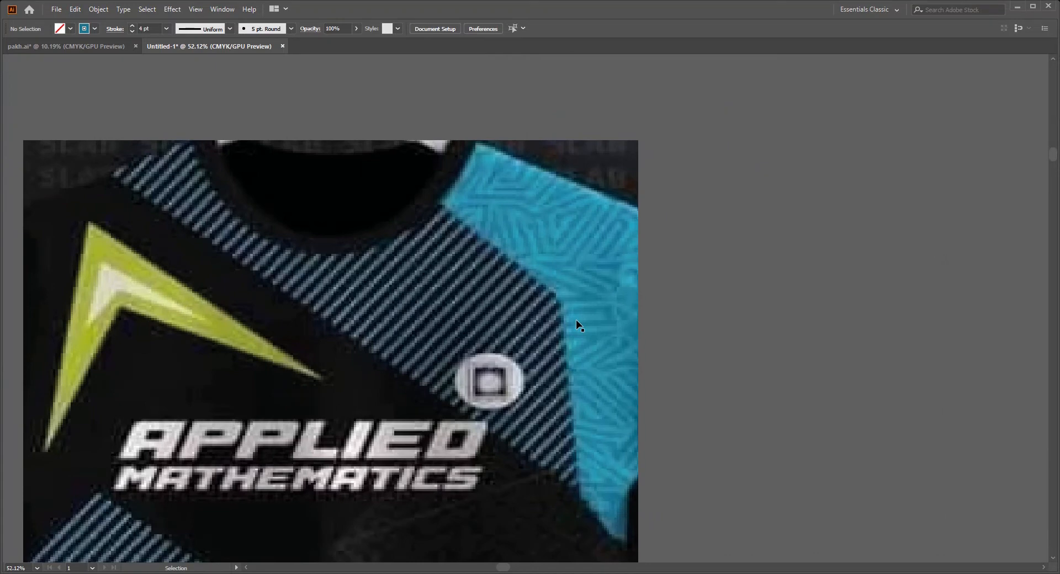
drag(518, 284, 524, 355)
scroll(530, 322, up, 2)
scroll(518, 338, up, 1)
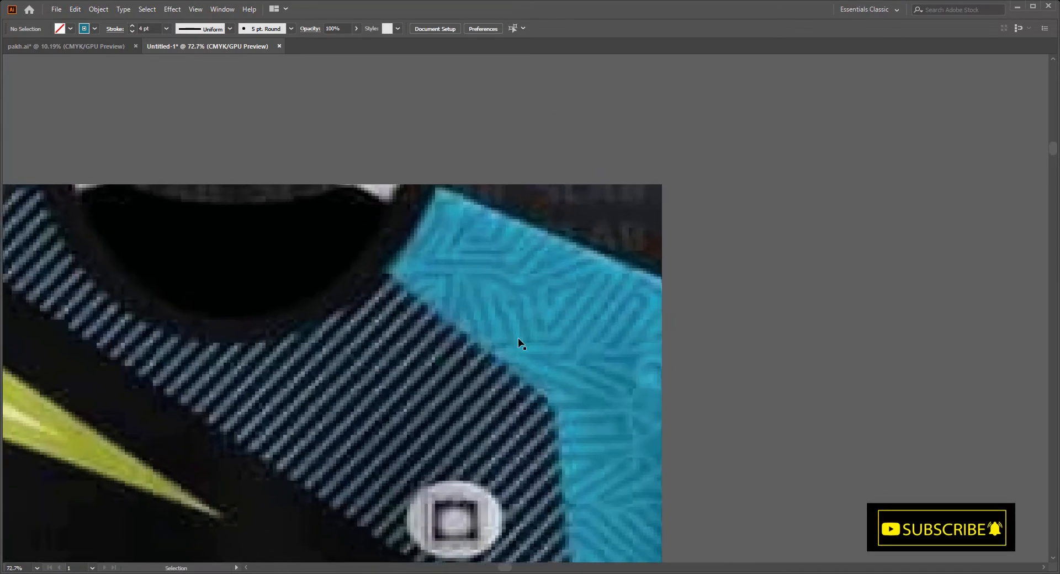
Trace the two outer bent lines of the blue shoulder pattern beside the collar with the Pen tool, extending past the panel's upper edge
click(500, 277)
click(518, 288)
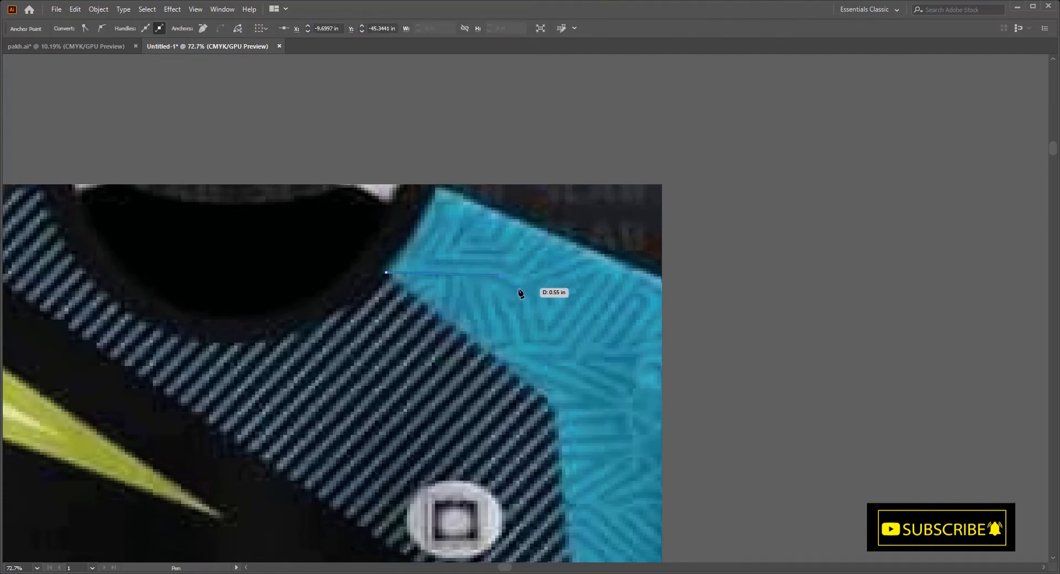
click(683, 226)
click(467, 162)
drag(408, 263, 513, 274)
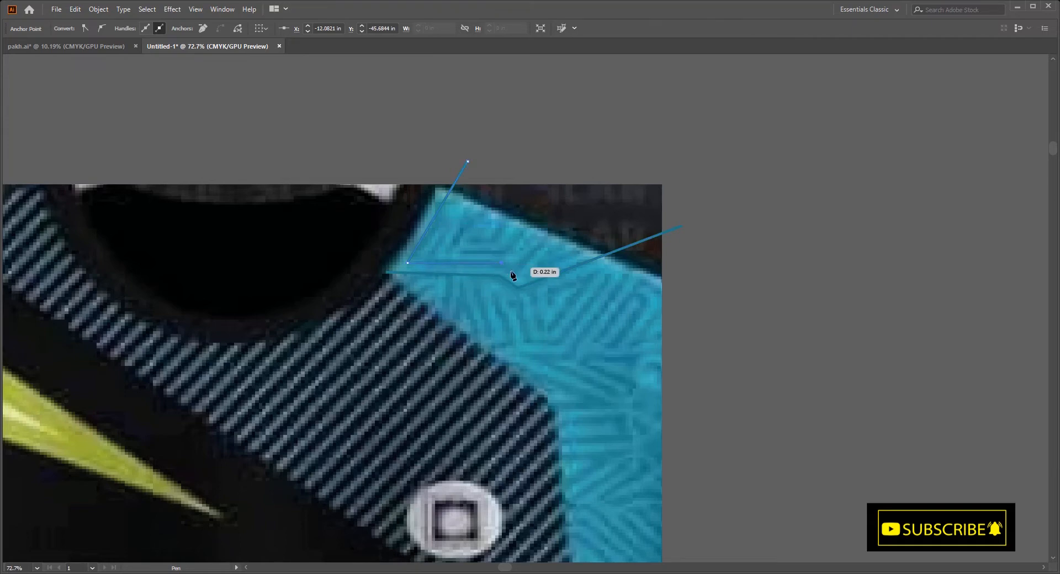
click(613, 167)
ctrl+click(2, 107)
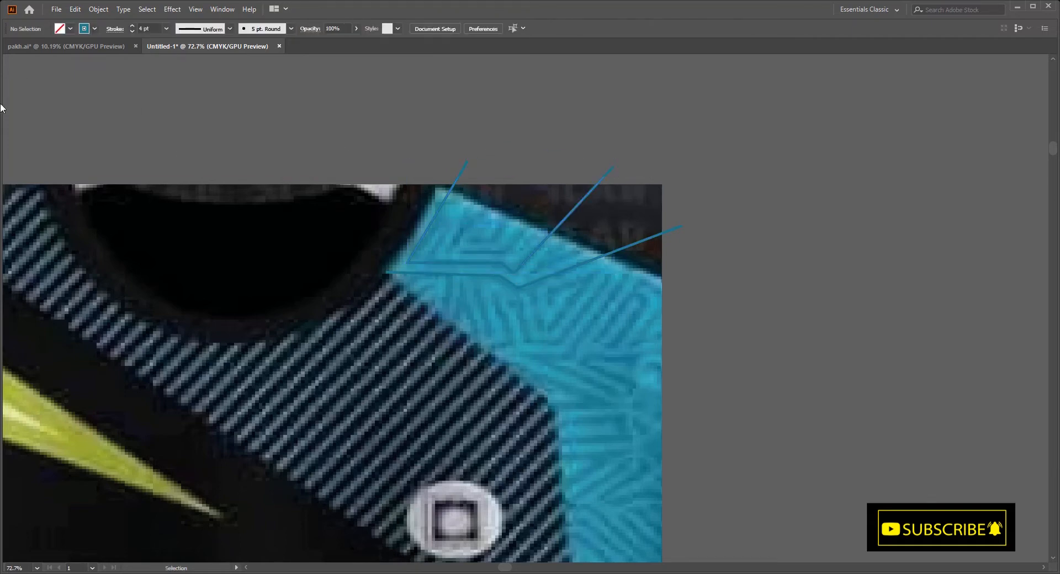
Trace the next nested U-shaped line inside the two outer lines, running both arms beyond the panel's upper edge
click(484, 162)
click(434, 255)
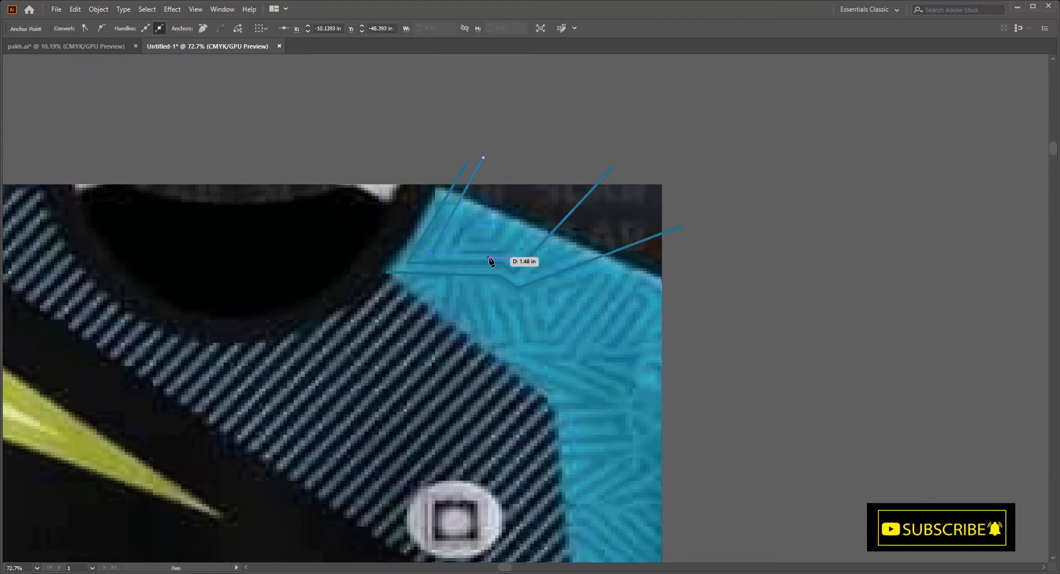
click(503, 257)
click(582, 156)
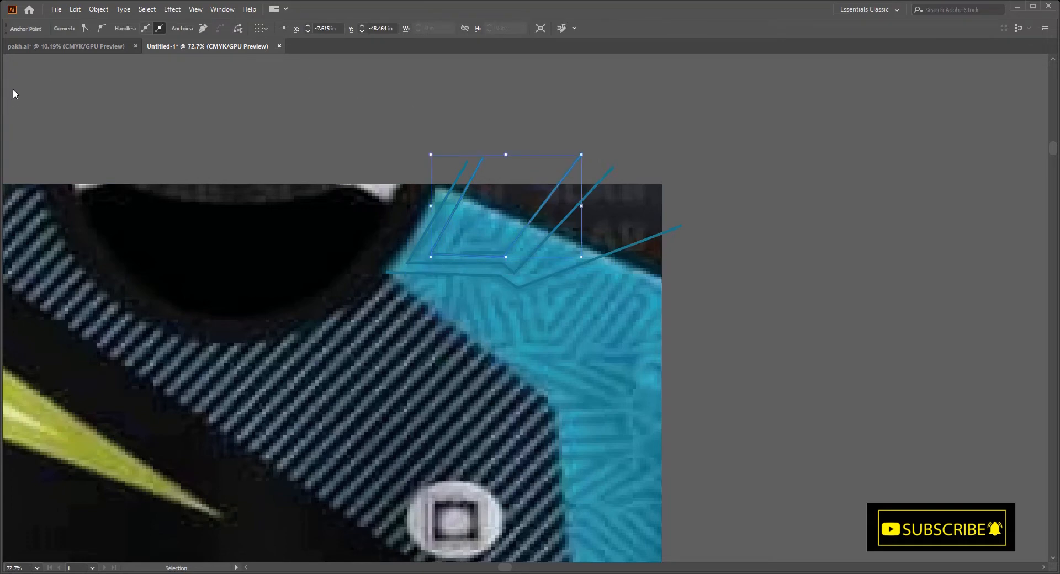
Trace the innermost nested lines of the pattern beside the collar as one continuous looping path
click(495, 161)
click(448, 247)
click(500, 245)
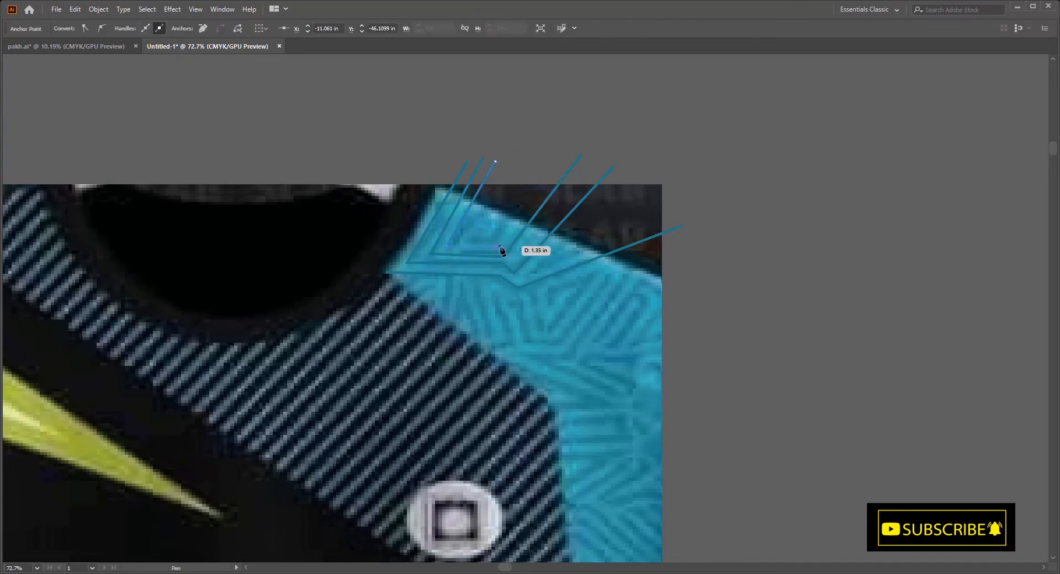
click(564, 154)
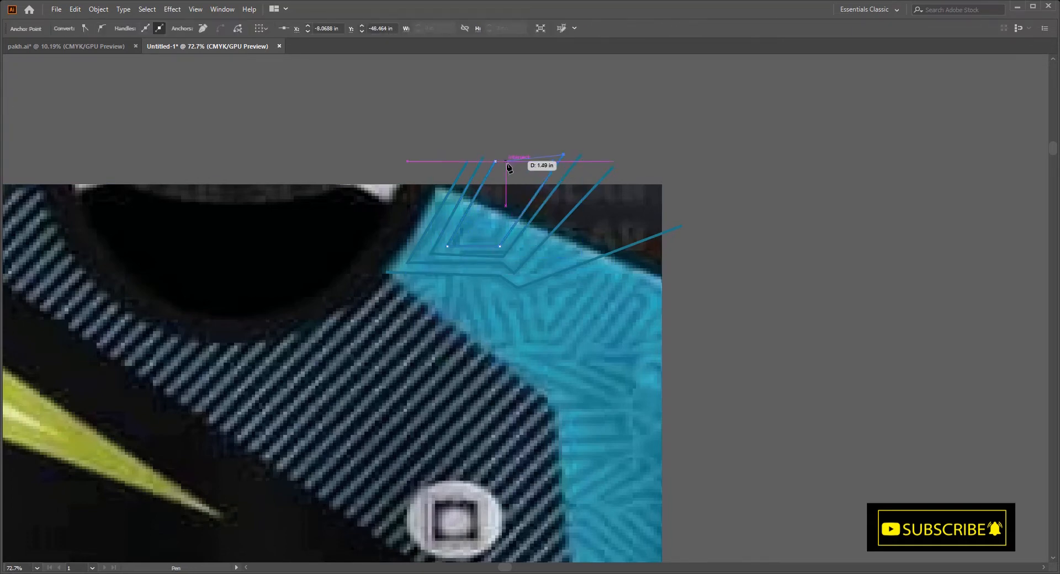
click(506, 161)
click(497, 244)
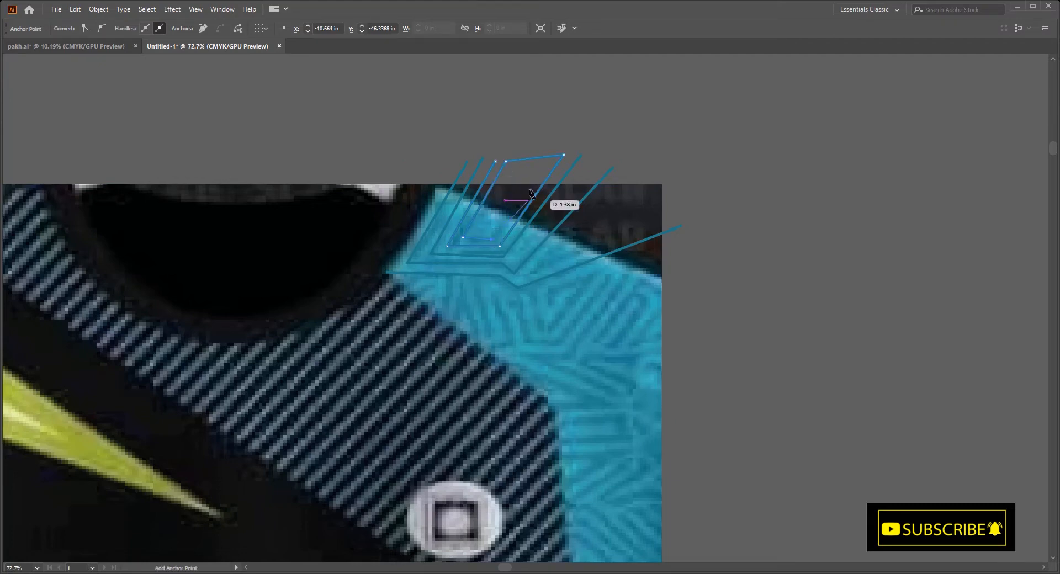
key(v)
drag(504, 357, 414, 289)
click(639, 350)
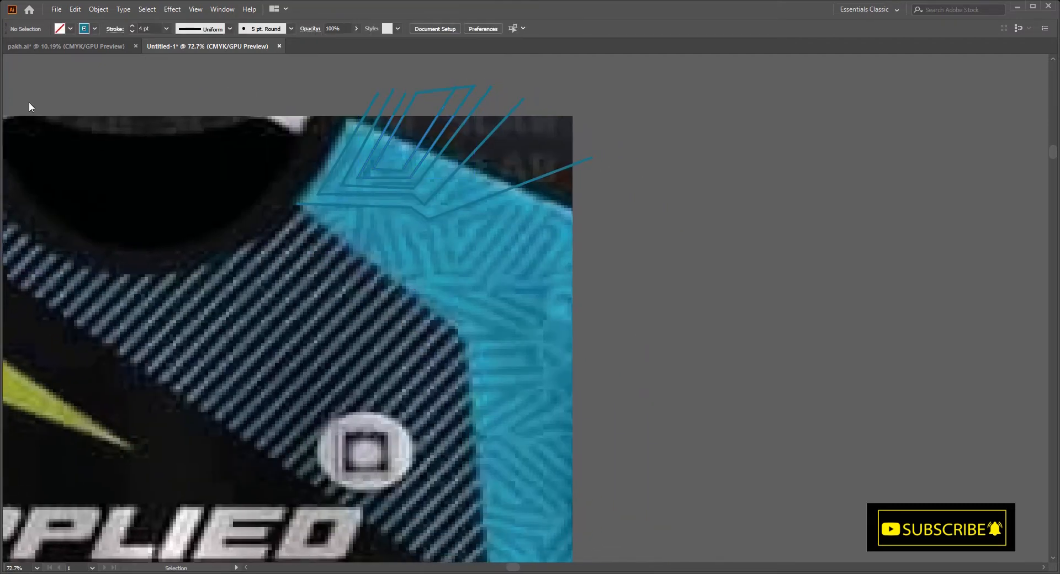
Trace a V-shaped line between the two diverging diagonals, opening across the panel's upper edge
click(600, 132)
click(442, 204)
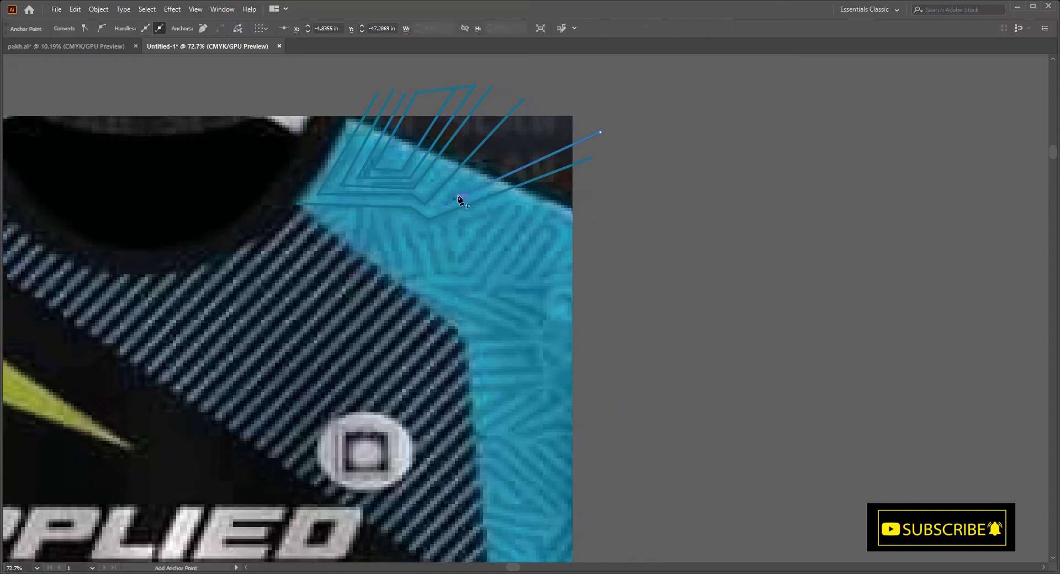
click(552, 98)
drag(197, 212, 262, 161)
drag(490, 271, 434, 290)
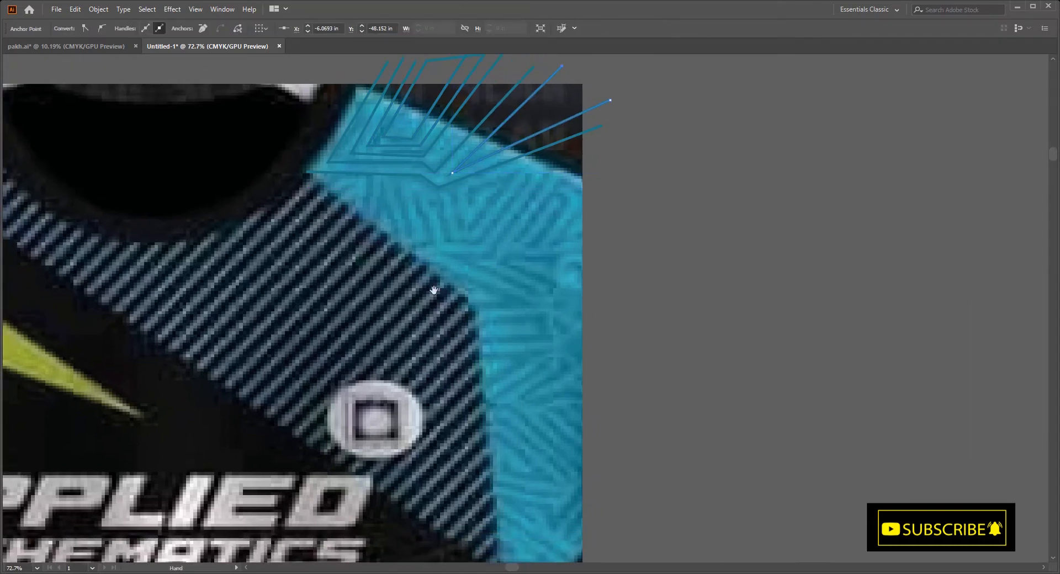
Trace the stripes below the horizontal pattern line near the collar as a zigzag path crossing the panel's lower edge
click(301, 200)
drag(338, 173, 352, 176)
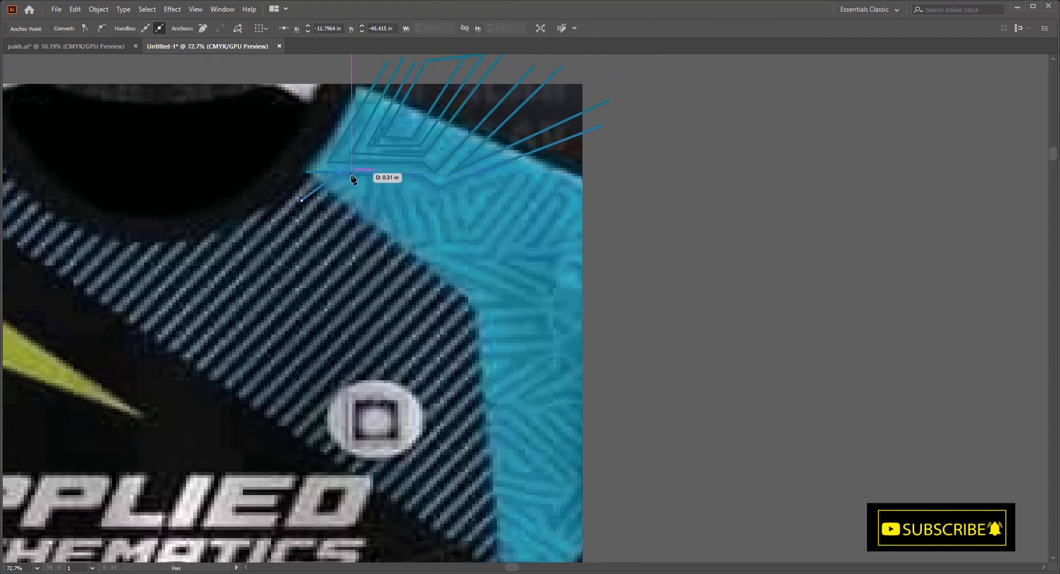
click(292, 216)
click(318, 222)
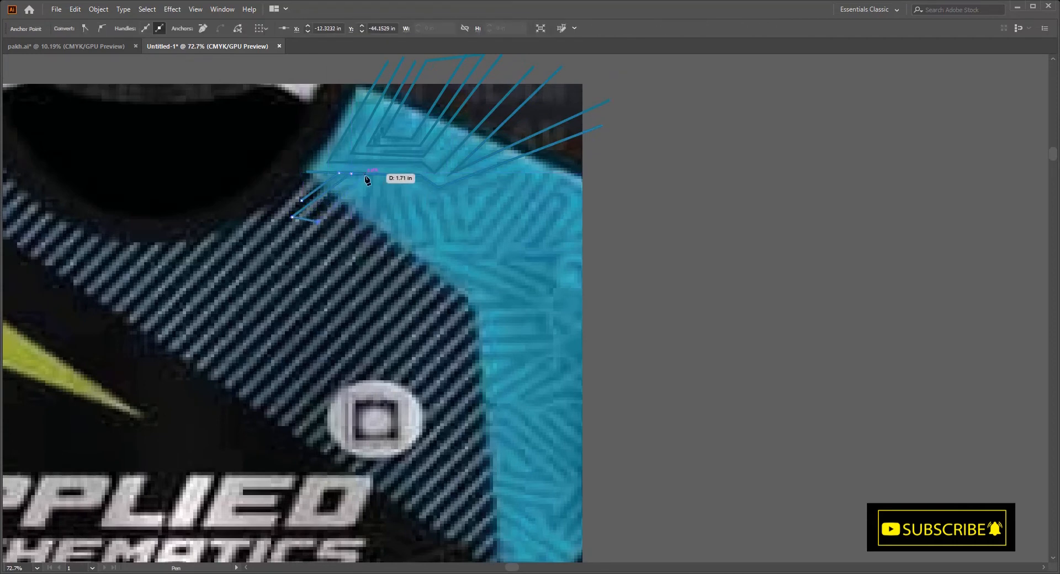
click(385, 175)
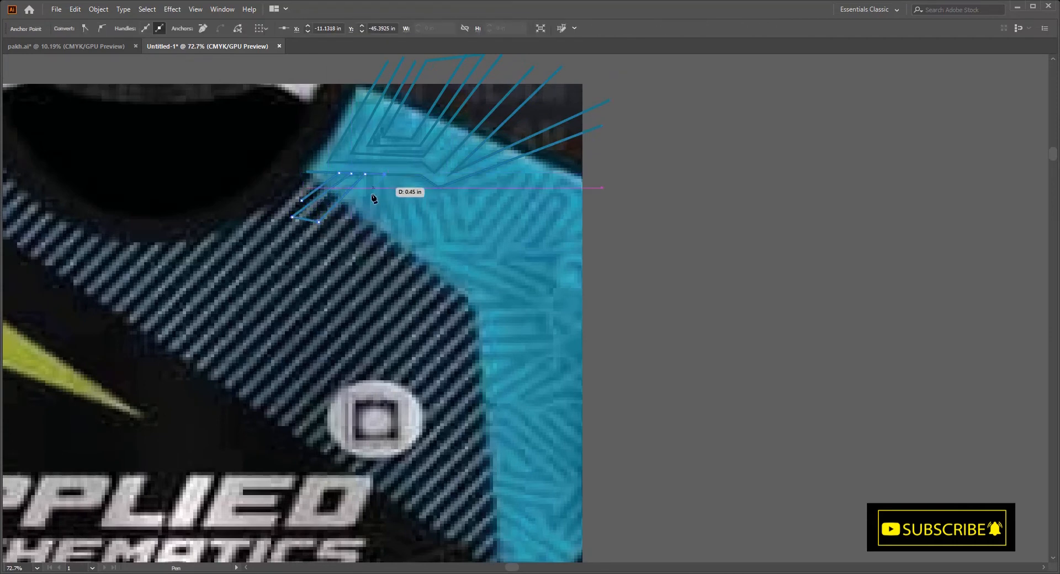
click(332, 242)
click(360, 242)
click(407, 175)
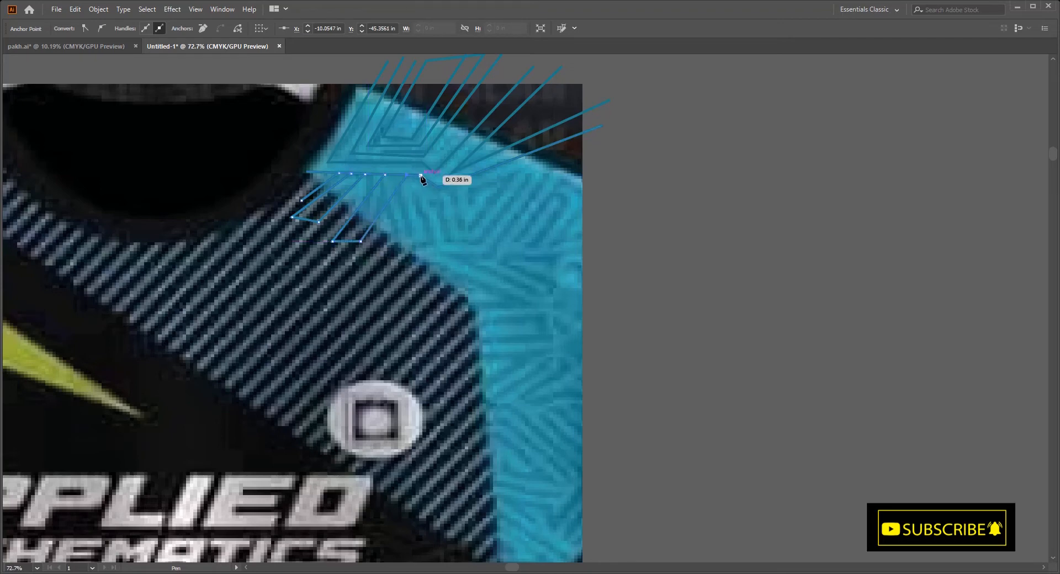
click(378, 253)
key(v)
Trace the hooked diagonal line near the panel's outer edge, starting and ending beyond the stripes around it
drag(552, 241, 626, 228)
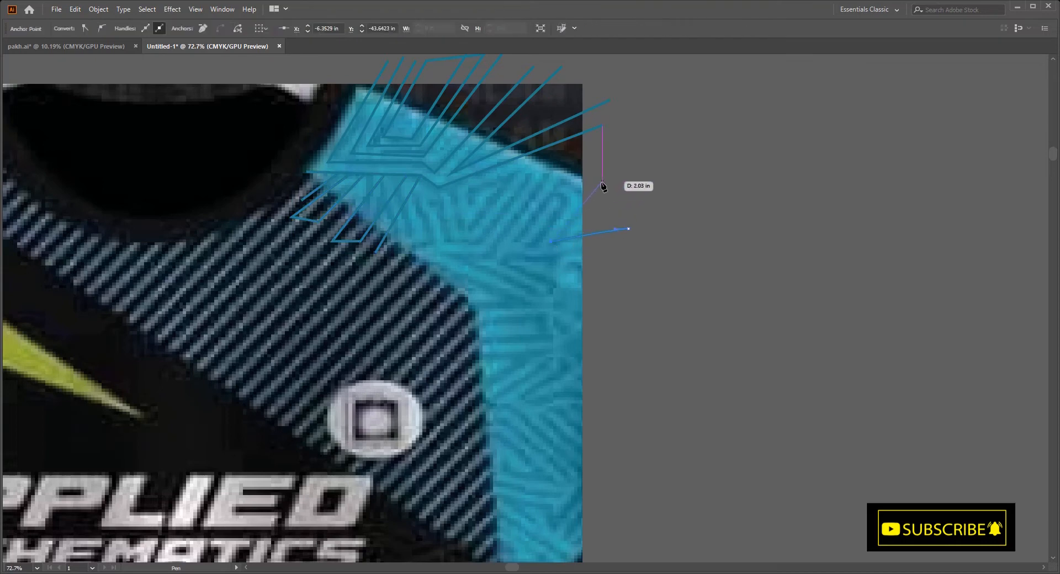
click(560, 179)
click(510, 242)
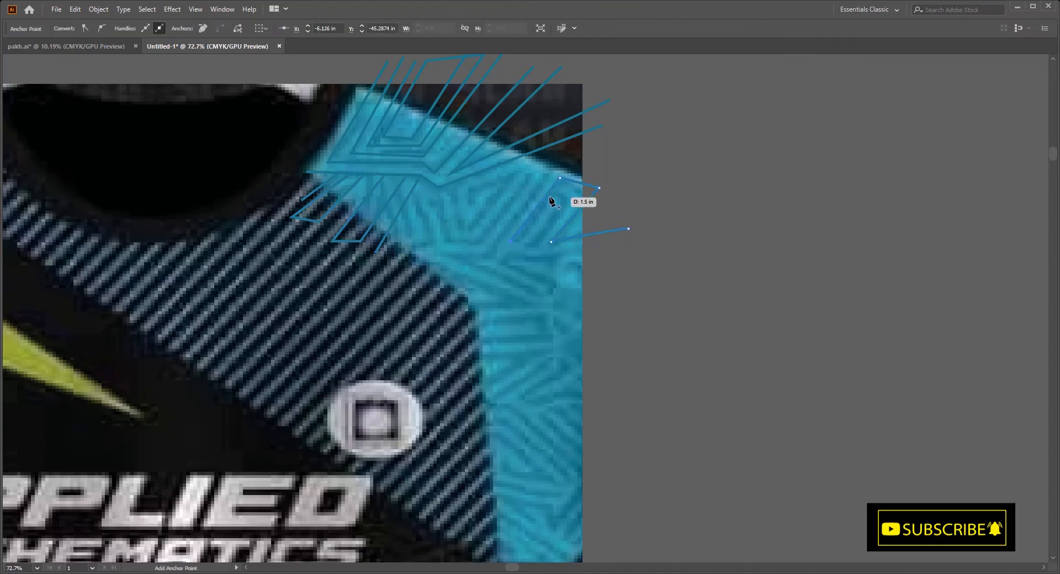
click(548, 192)
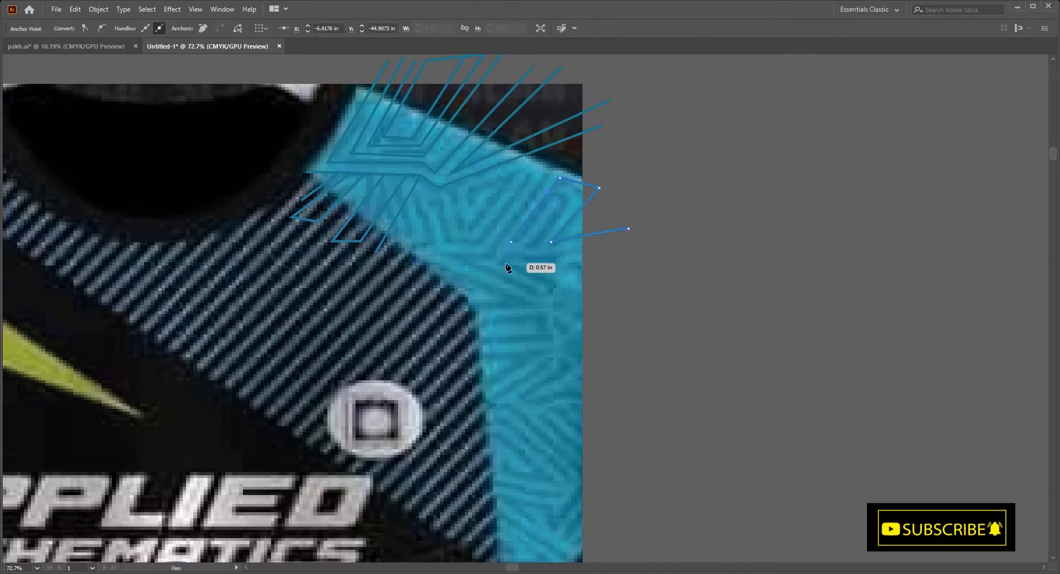
click(505, 262)
click(558, 286)
Trace the short line inside the hooked diagonal near the panel's outer edge
click(549, 193)
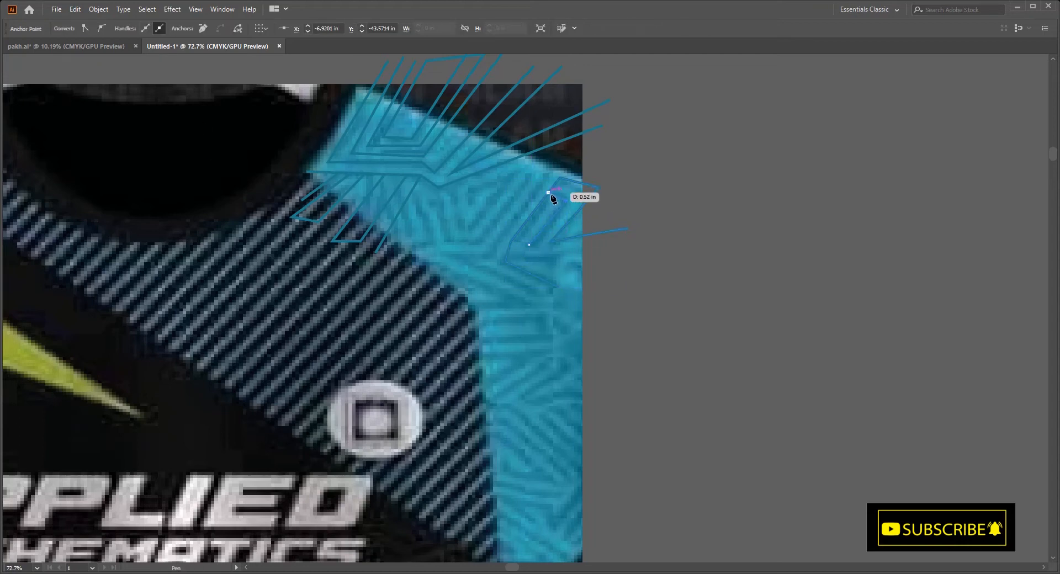
drag(535, 194, 539, 196)
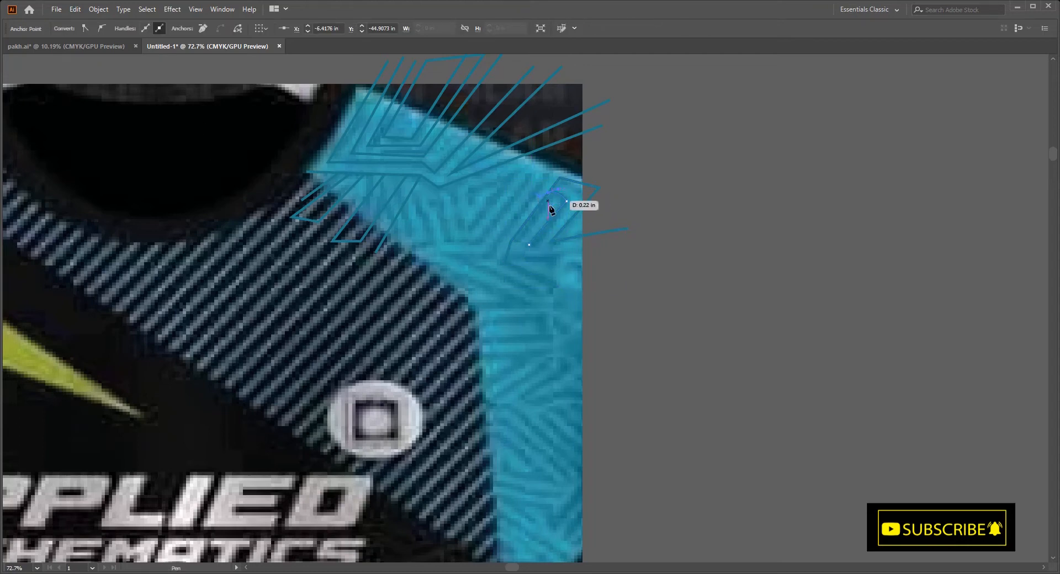
click(740, 258)
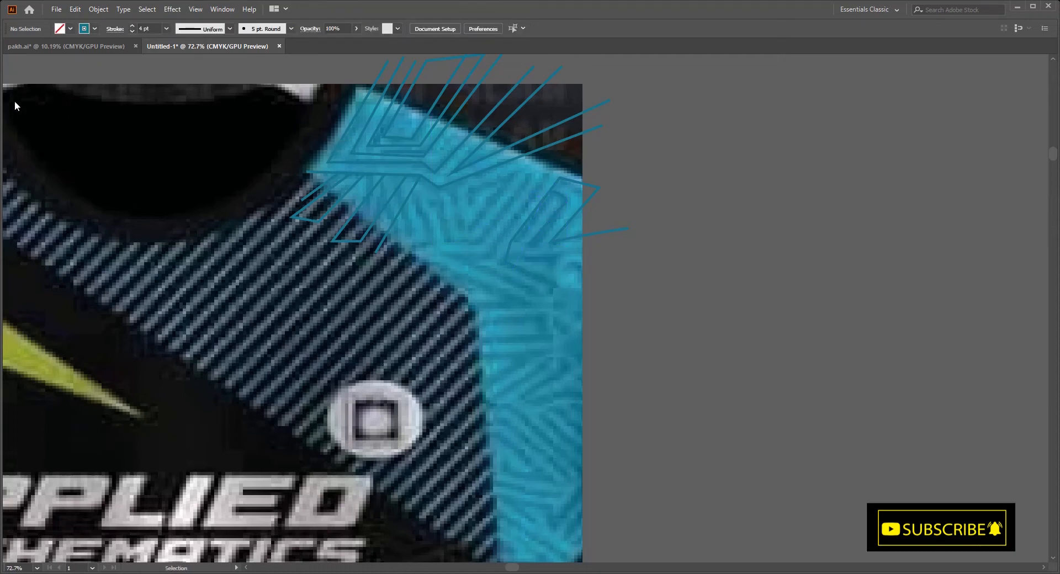
Trace the short jagged line at the panel's lower edge and the hooked V line in the middle of the shoulder
click(379, 259)
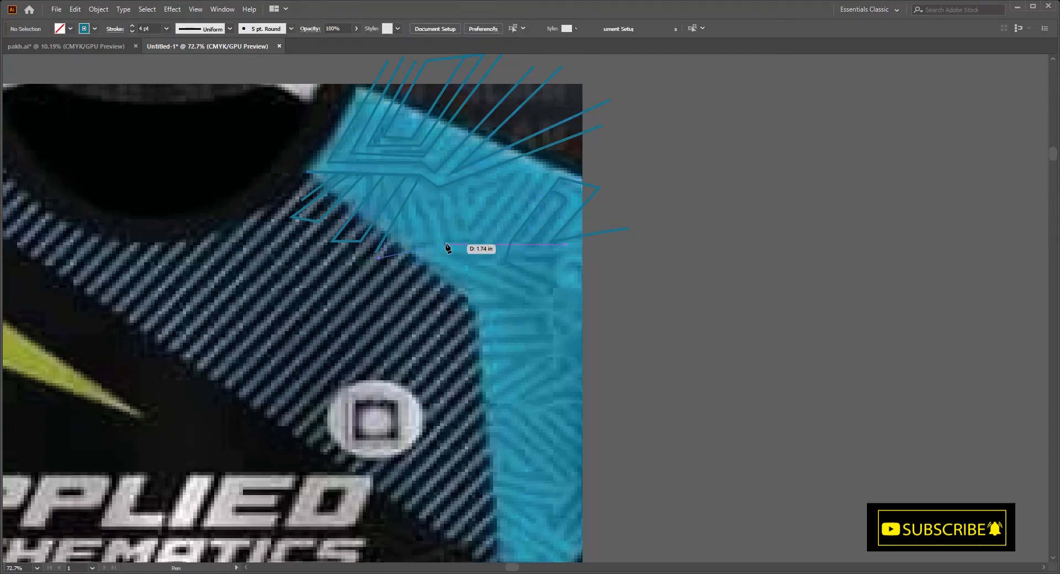
click(430, 242)
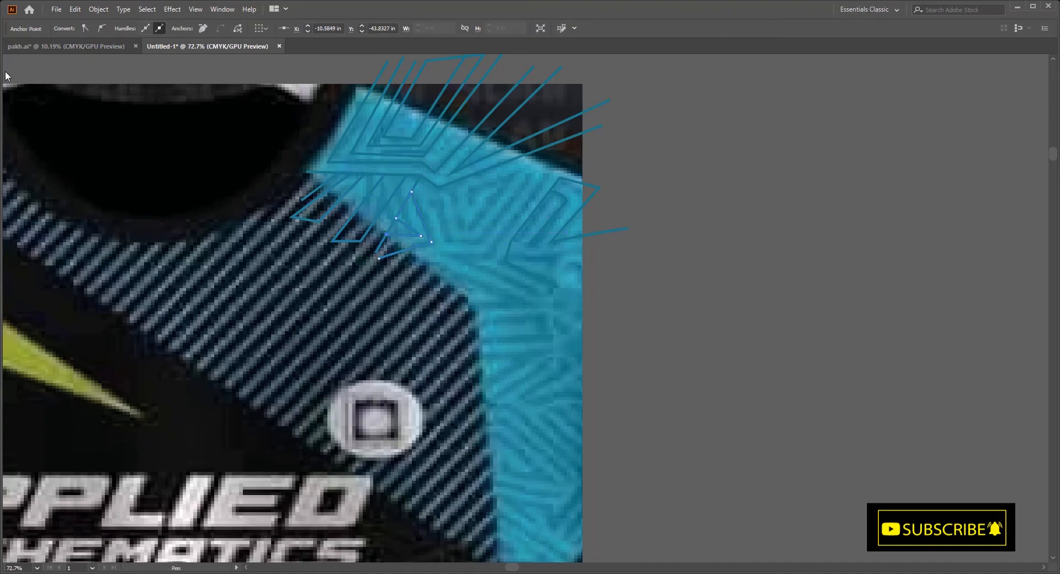
click(449, 185)
click(463, 233)
click(526, 167)
click(469, 188)
Trace the wide flat-bottomed line around the hooked V, extending its long arm beyond the panel's upper outer edge
click(427, 180)
click(446, 242)
click(482, 242)
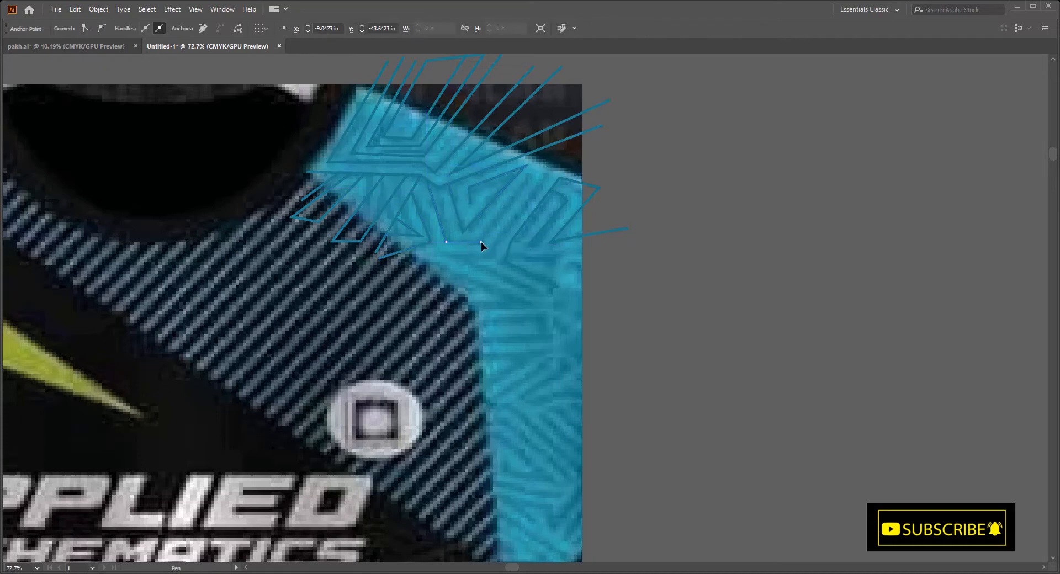
click(594, 118)
Trace the outline beneath the flat-bottomed line as one long zigzag path that loops outside the image's edge and returns to its start
click(445, 253)
click(493, 253)
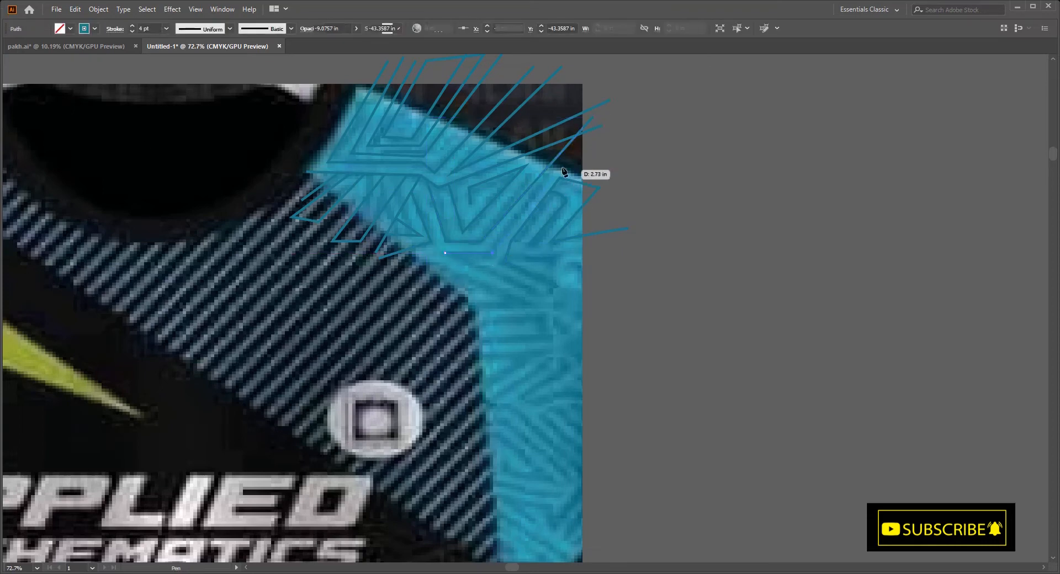
click(586, 135)
click(631, 215)
click(606, 249)
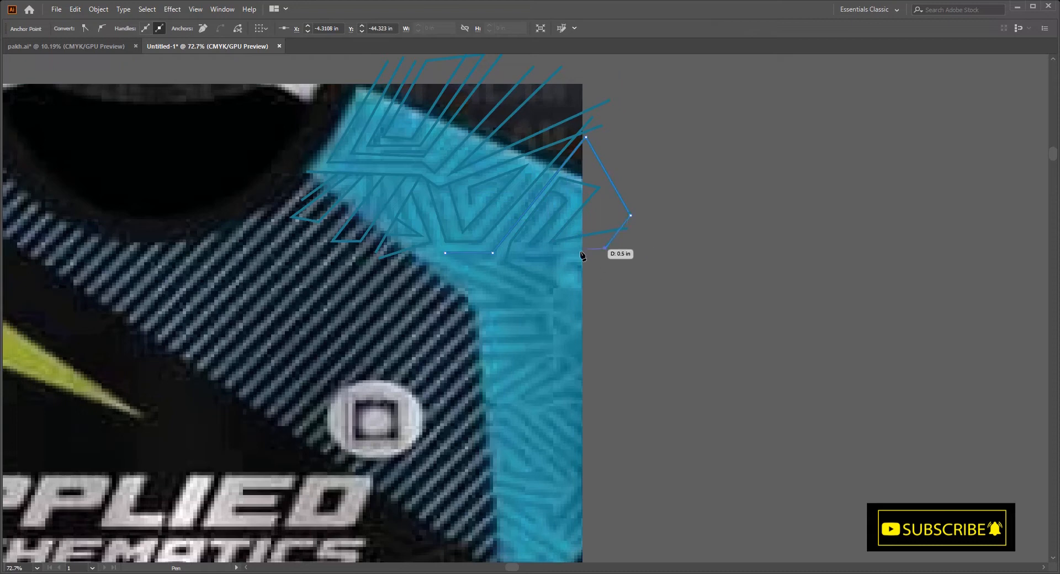
click(525, 259)
click(615, 273)
click(600, 310)
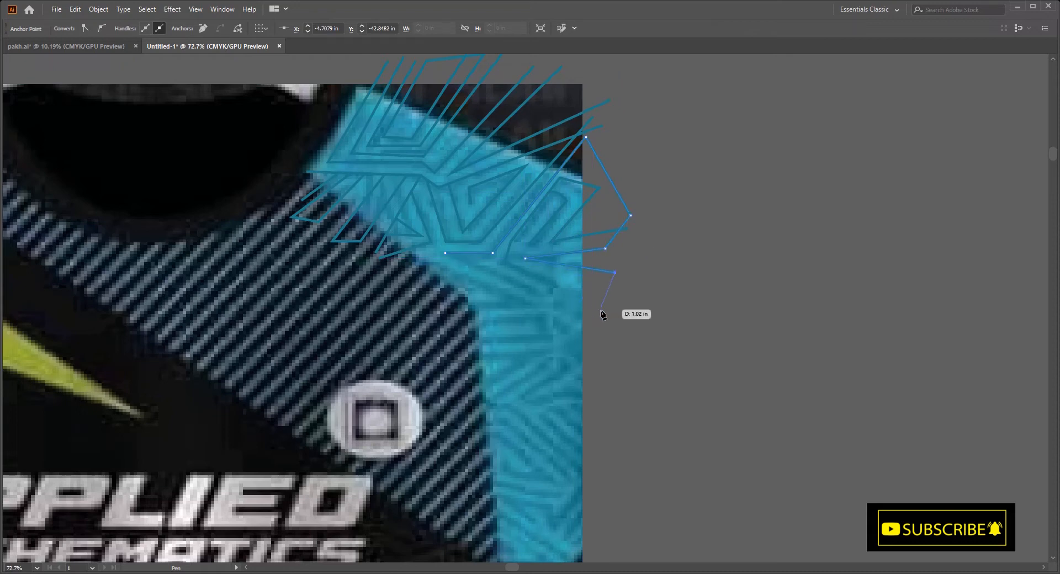
click(587, 321)
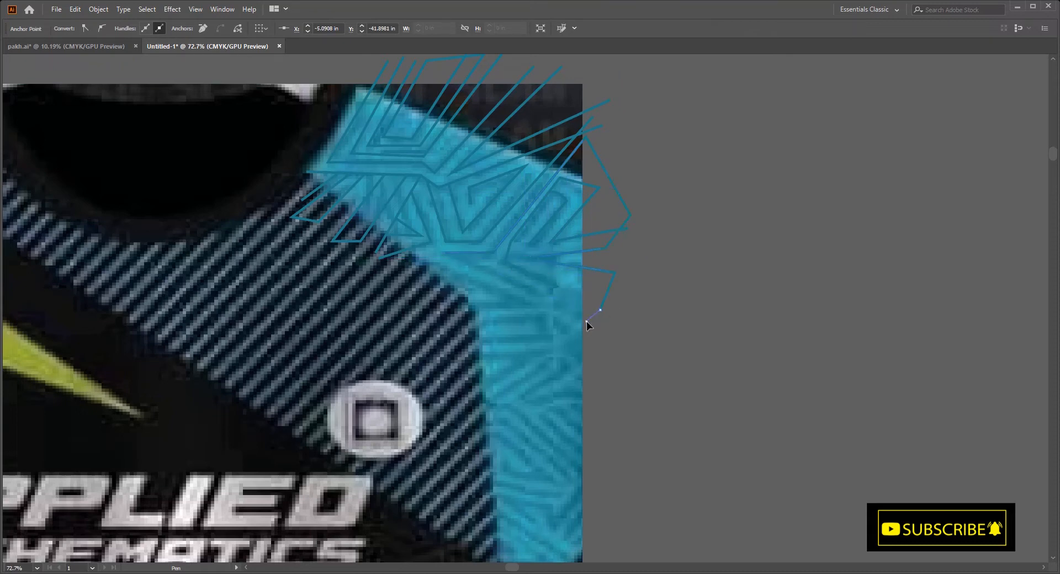
click(445, 253)
Trace the nearly horizontal stripes below the shoulder bend as a zigzag path between the striped panel and the blue panel's outer side
scroll(388, 238, down, 1)
scroll(388, 237, right, 1)
click(372, 223)
click(499, 274)
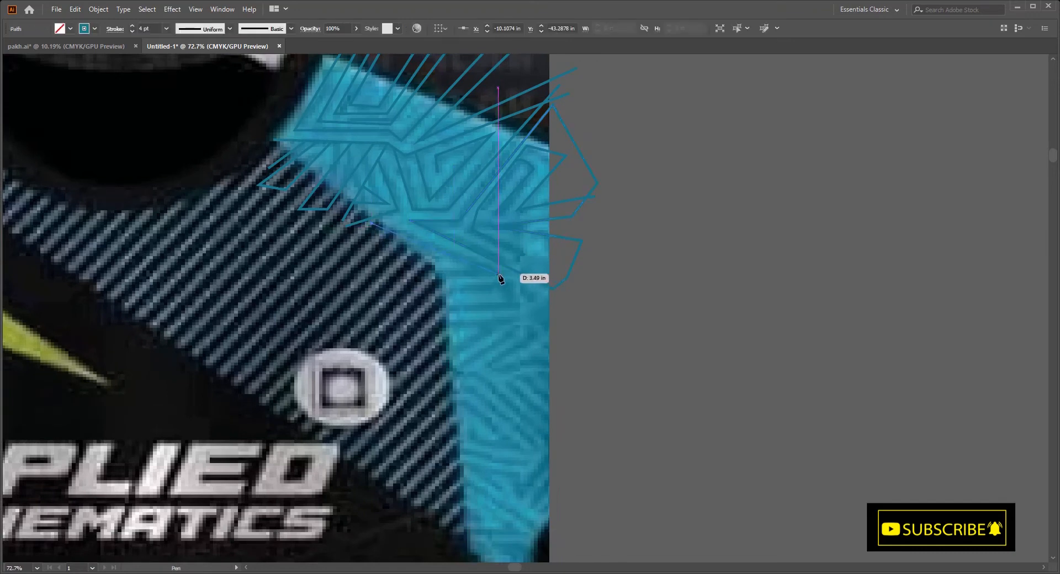
click(429, 273)
drag(440, 292, 424, 244)
click(422, 267)
click(496, 258)
click(500, 275)
click(423, 279)
click(416, 257)
click(479, 254)
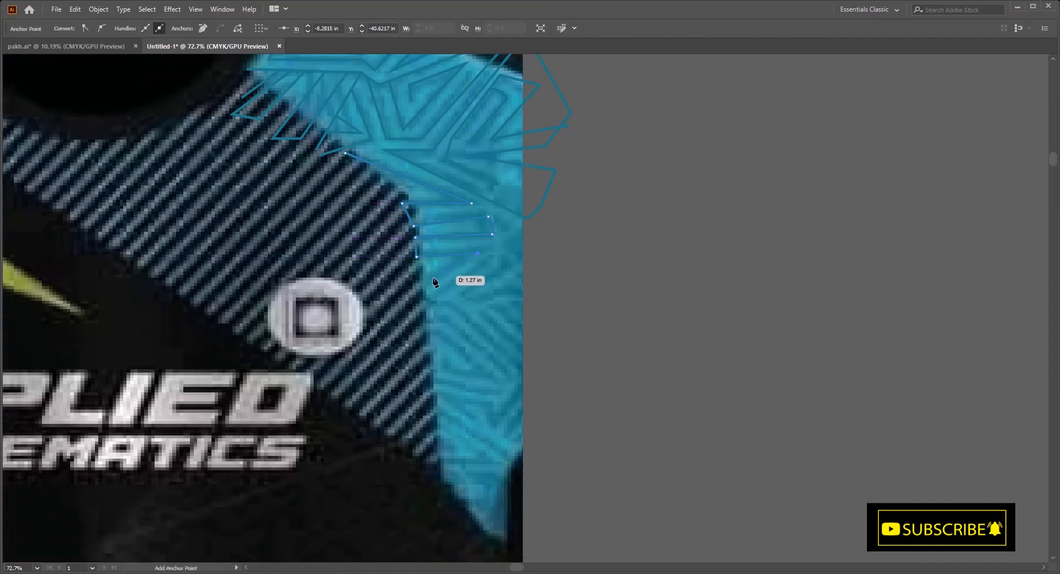
Extend the zigzag path down through the slanted stripes below the horizontal ones, turning just outside the panel's edges
click(413, 288)
drag(423, 298, 412, 267)
click(402, 281)
click(475, 231)
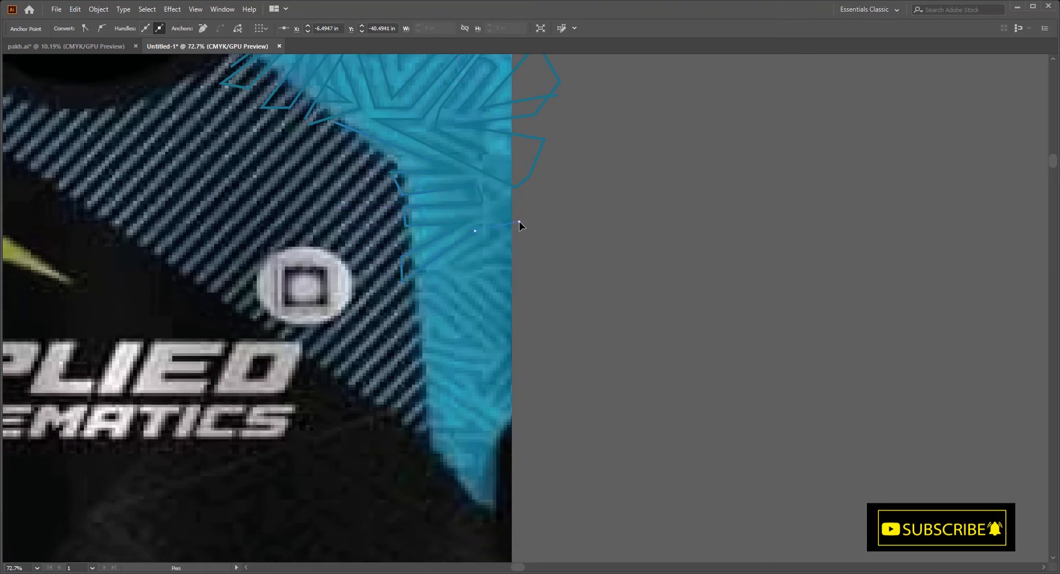
click(520, 245)
click(499, 237)
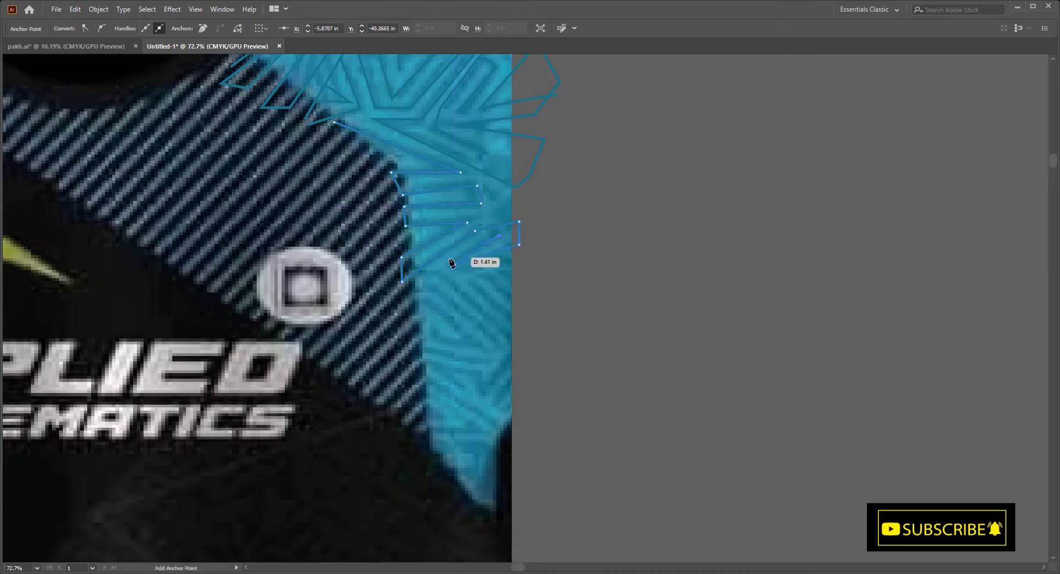
key(v)
Trace the arrow-shaped lines below the slanted stripes, with their point inside the panel and their ends beyond the image's edge
click(529, 264)
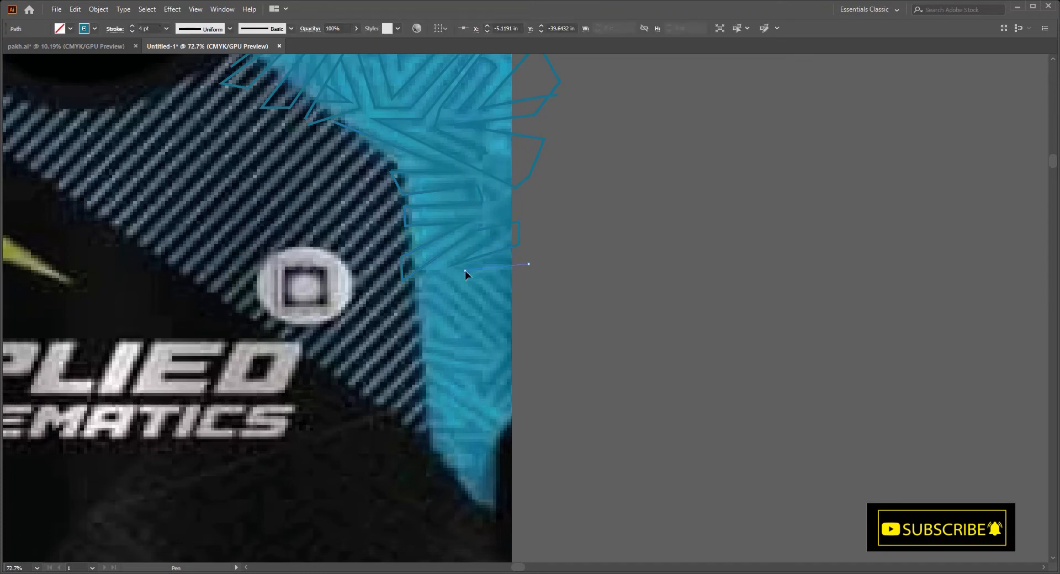
click(465, 270)
click(560, 319)
click(522, 325)
click(470, 282)
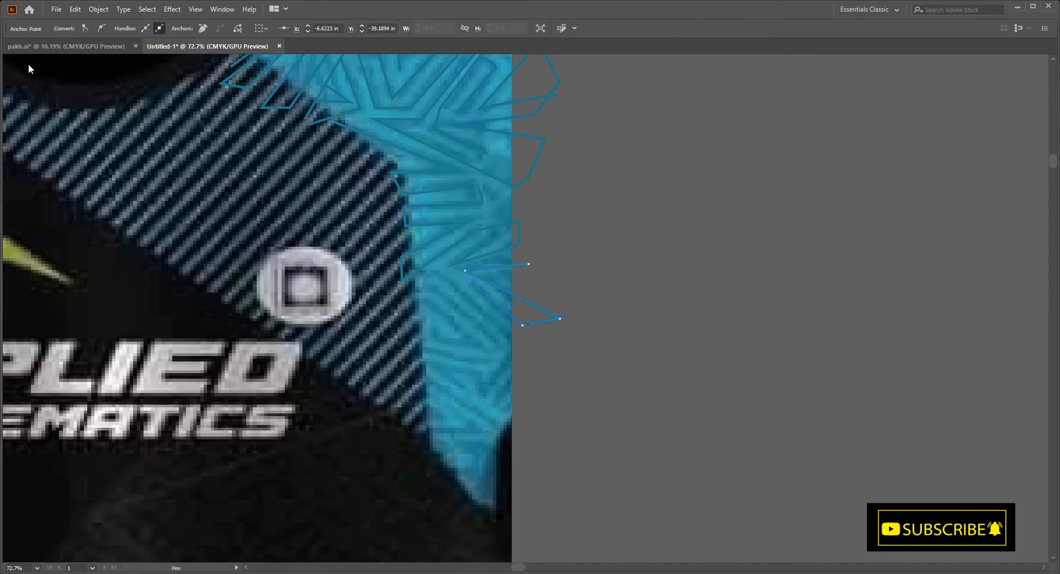
Trace the bent line below the arrow-shaped lines, from the striped panel's edge to a point just outside the image
key(p)
drag(430, 269, 400, 192)
click(374, 207)
click(409, 192)
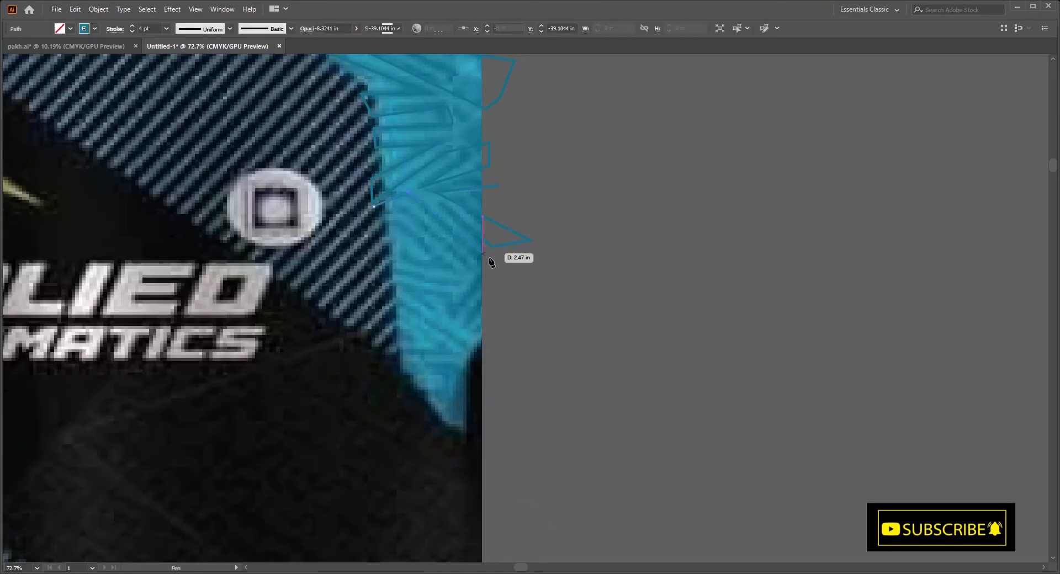
click(505, 279)
key(v)
key(p)
Trace the nested bent lines beneath it, running across the blue panel and turning back to the striped panel's edge
click(374, 216)
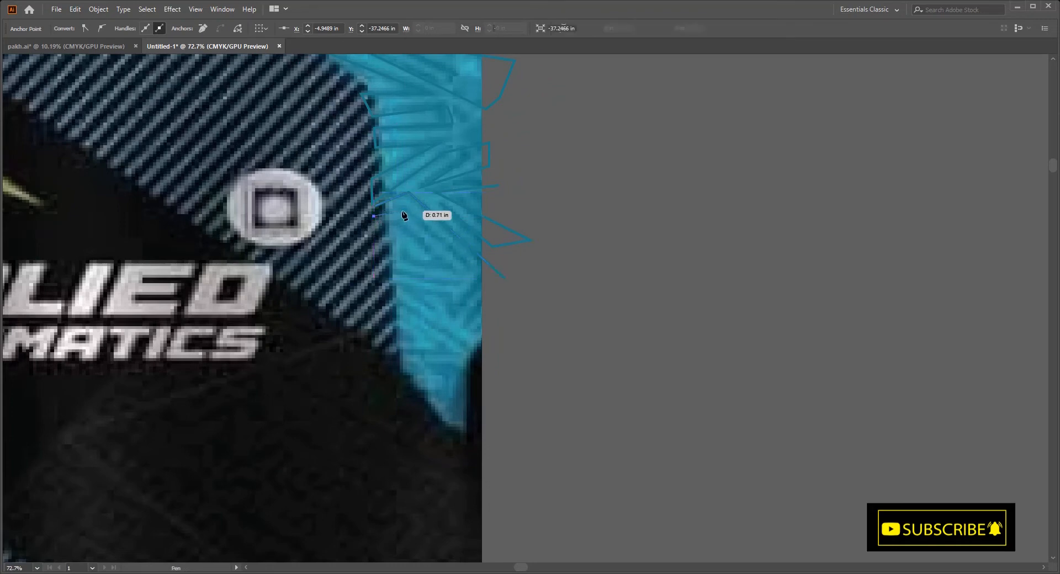
click(404, 208)
click(470, 265)
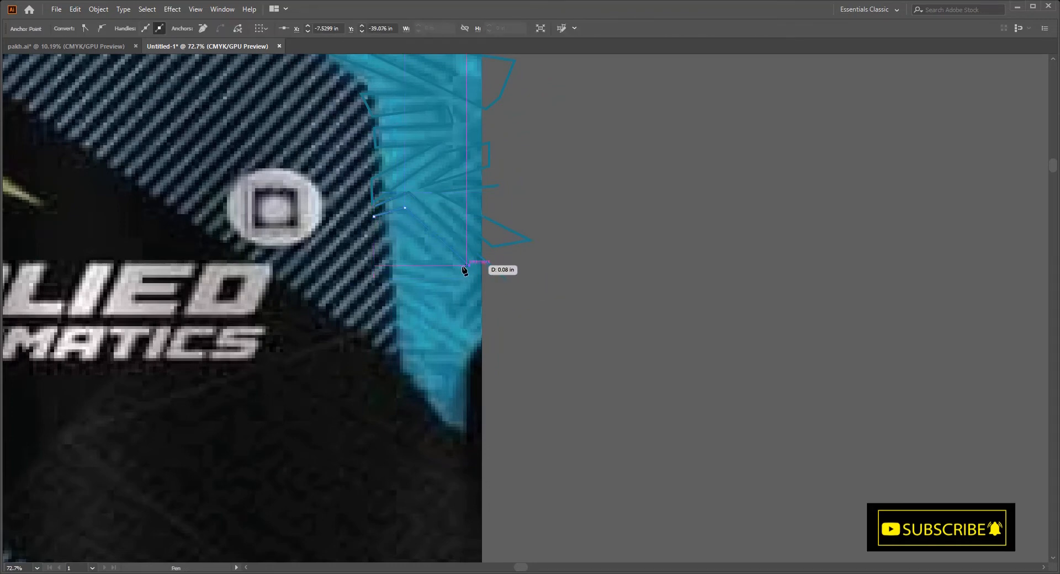
click(383, 262)
click(380, 225)
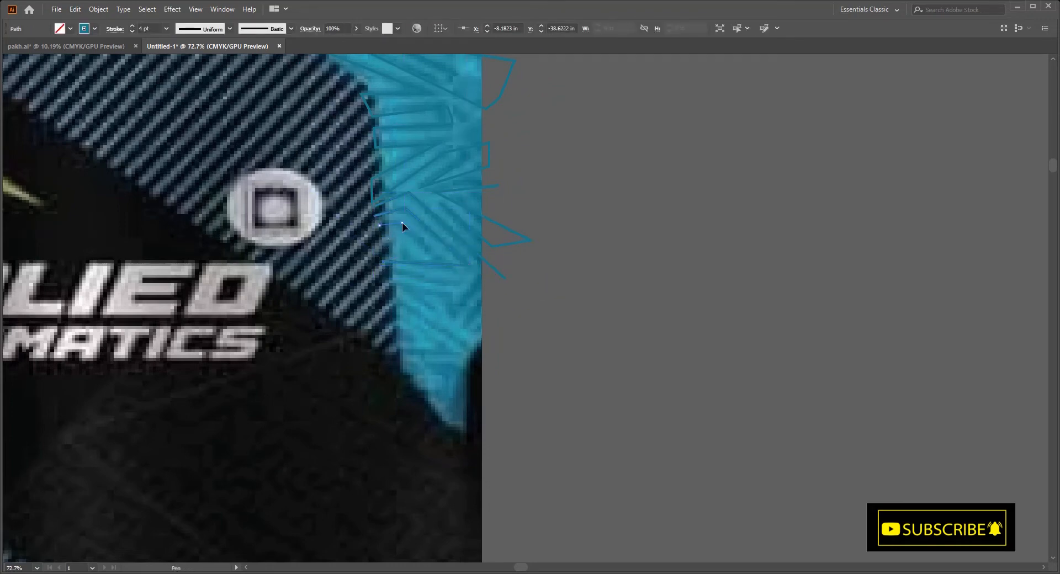
click(402, 222)
click(447, 265)
scroll(442, 243, down, 2)
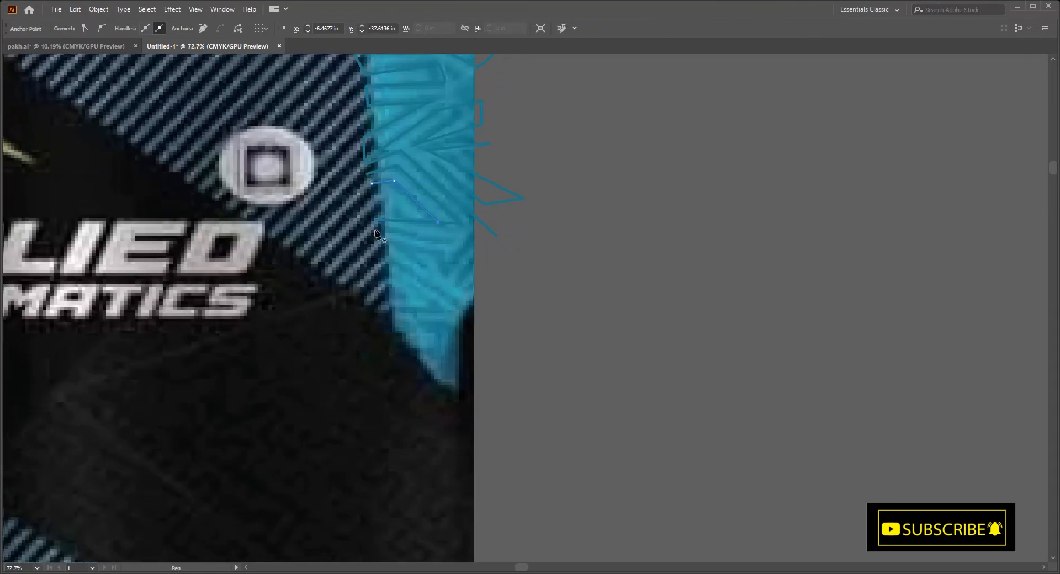
click(374, 229)
click(452, 243)
key(v)
Trace the remaining lines in the lower blue panel as one zigzag path that ends at the panel's pointed tip
click(369, 237)
click(442, 253)
click(446, 276)
click(481, 261)
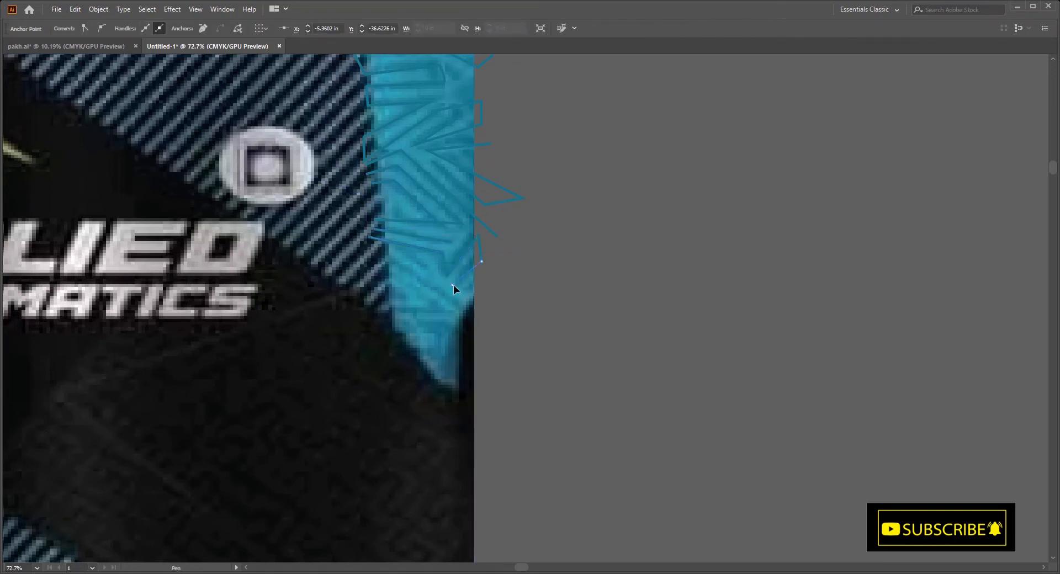
click(485, 315)
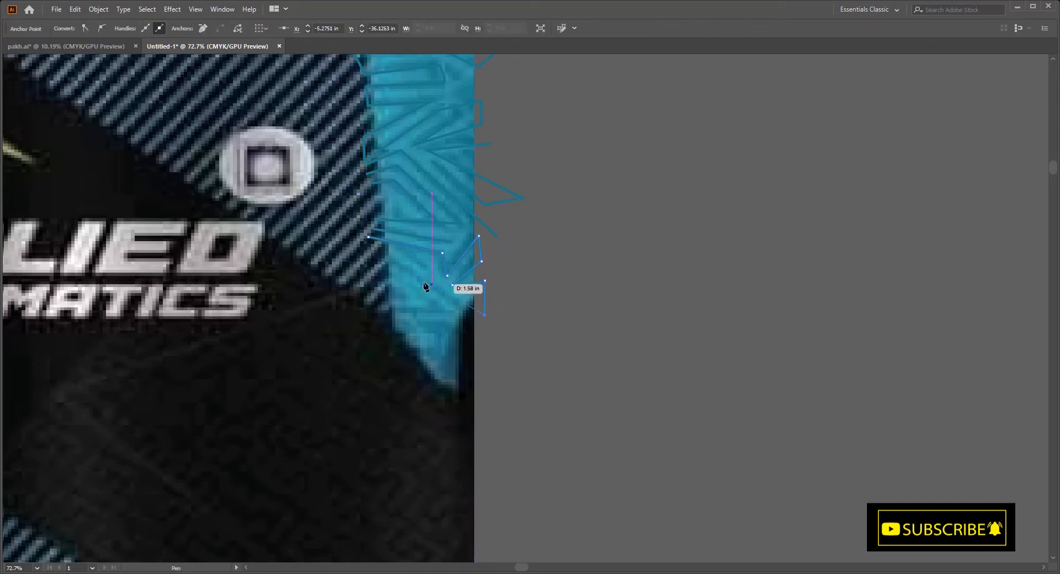
click(448, 306)
click(379, 305)
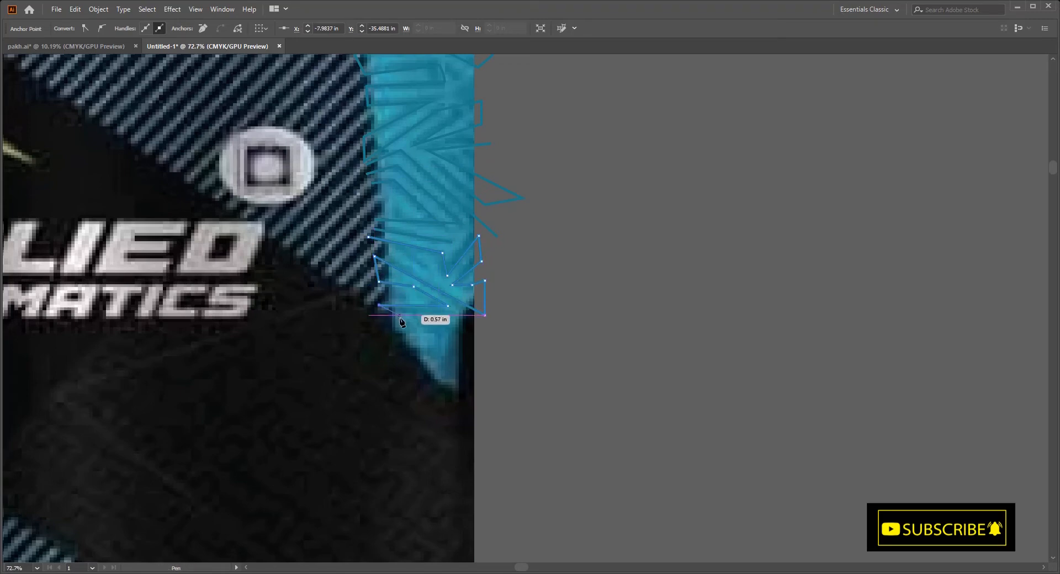
click(439, 376)
Group all the traced lines of the shoulder pattern
key(ctrl+minus)
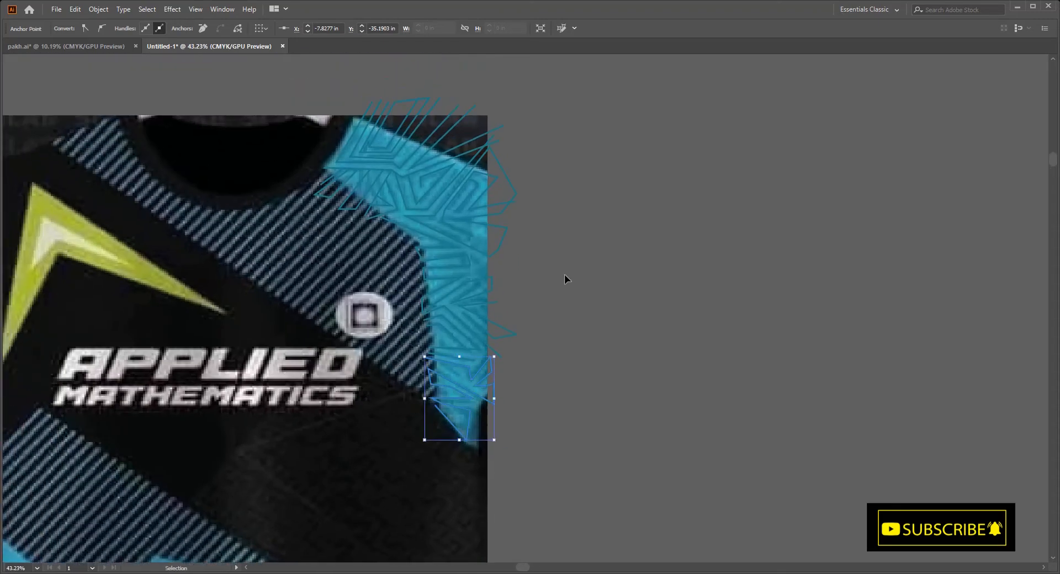
key(v)
click(232, 178)
key(ctrl+shift+a)
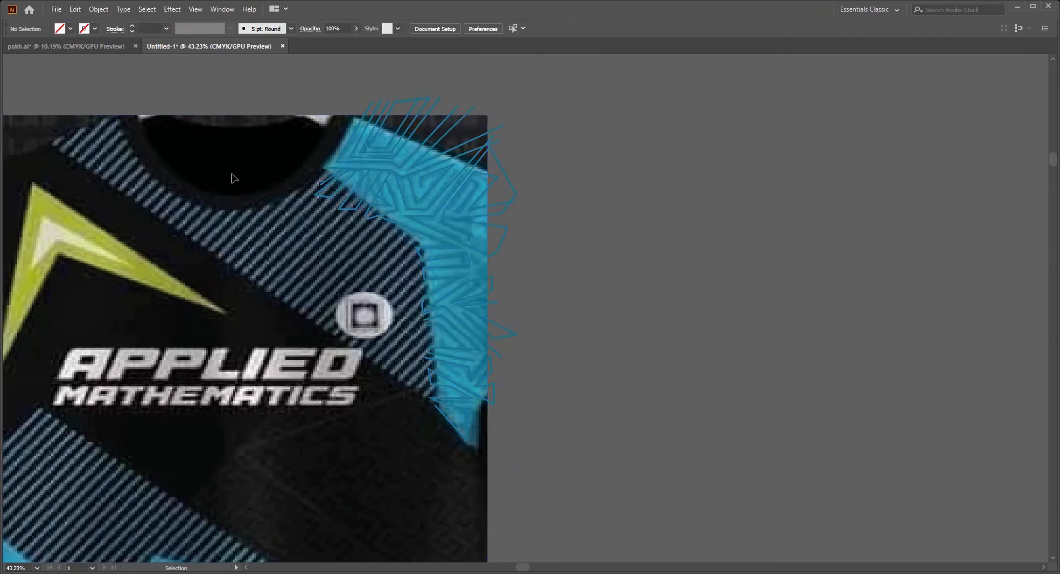
scroll(280, 91, down, 1)
key(ctrl+a)
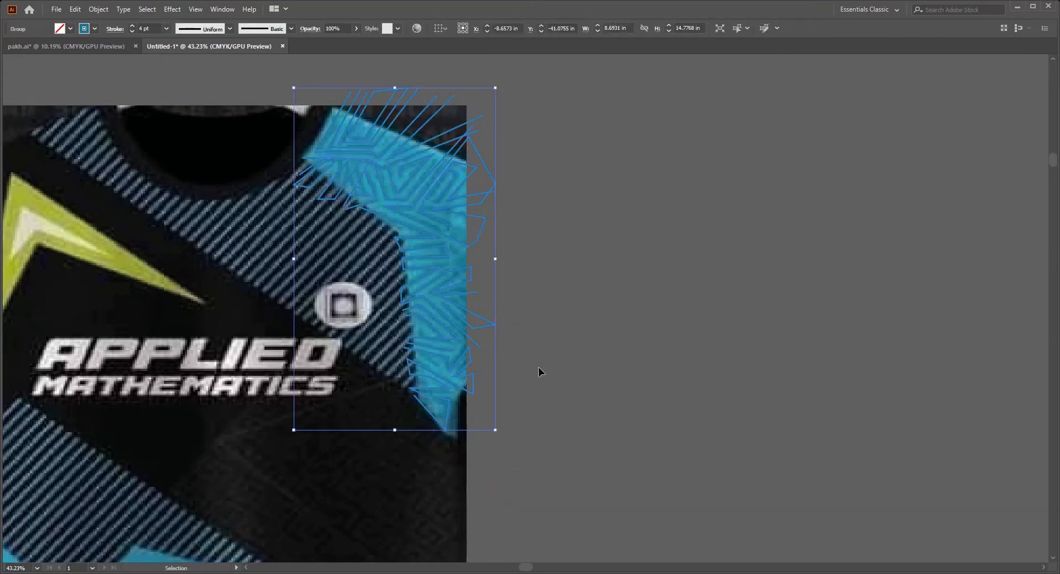
key(ctrl+shift+a)
key(ctrl+0)
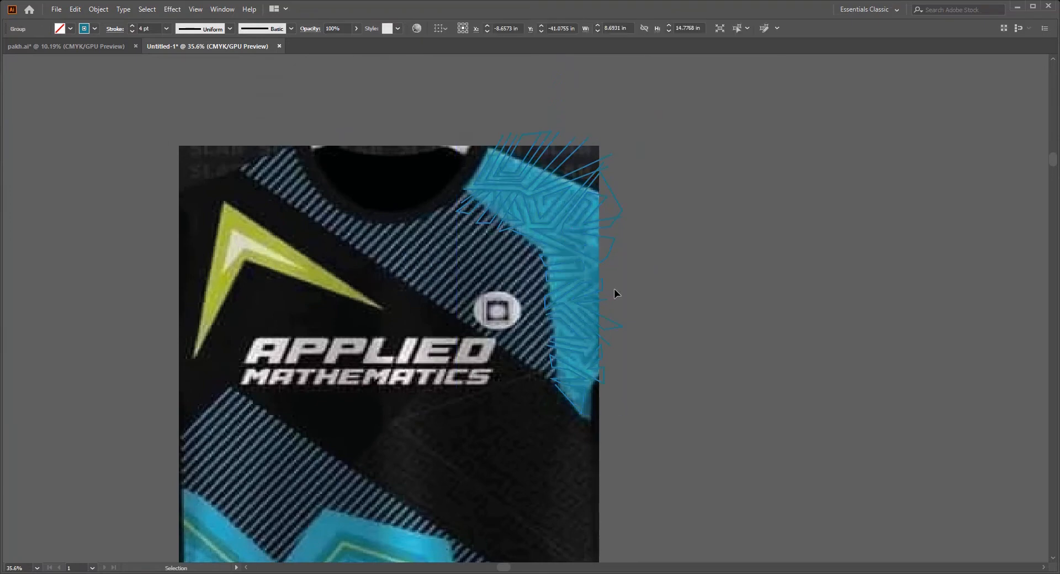
Draw a closed shape along the blue panel's inner edge and around the traced lines outside the image, and fill it teal
scroll(616, 294, up, 3)
scroll(427, 331, down, 2)
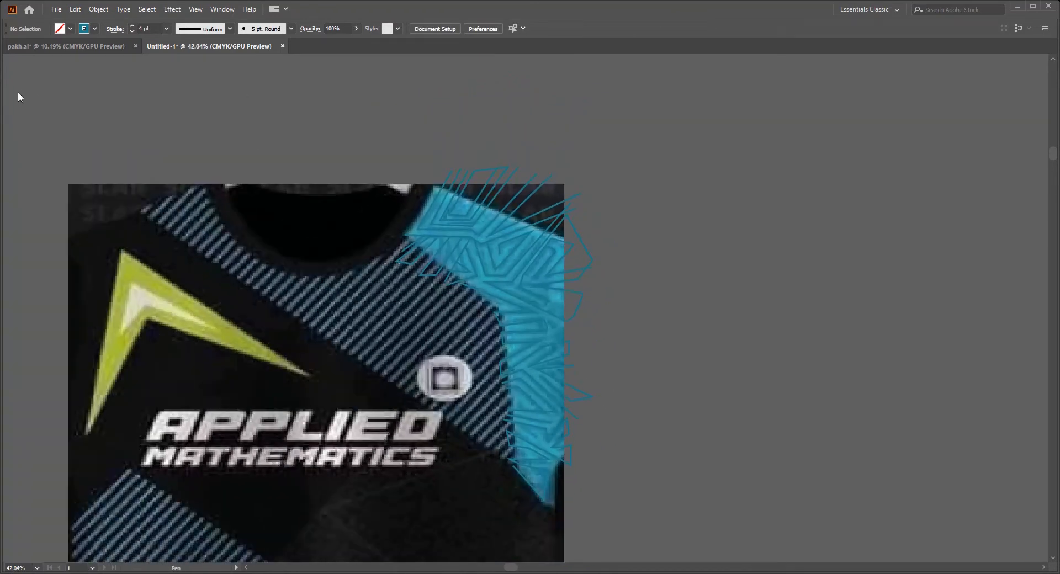
click(502, 311)
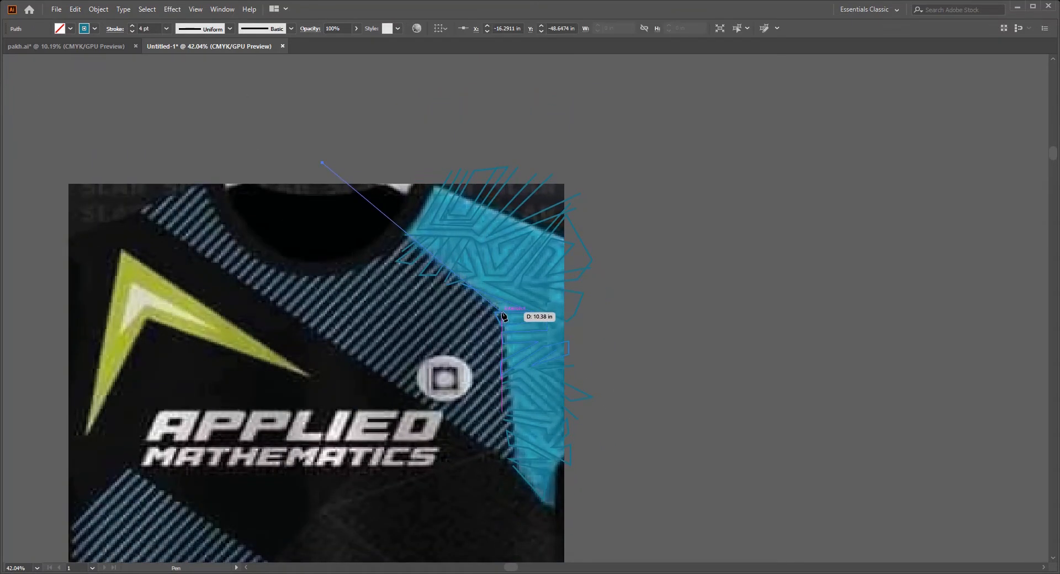
scroll(501, 312, down, 3)
click(486, 371)
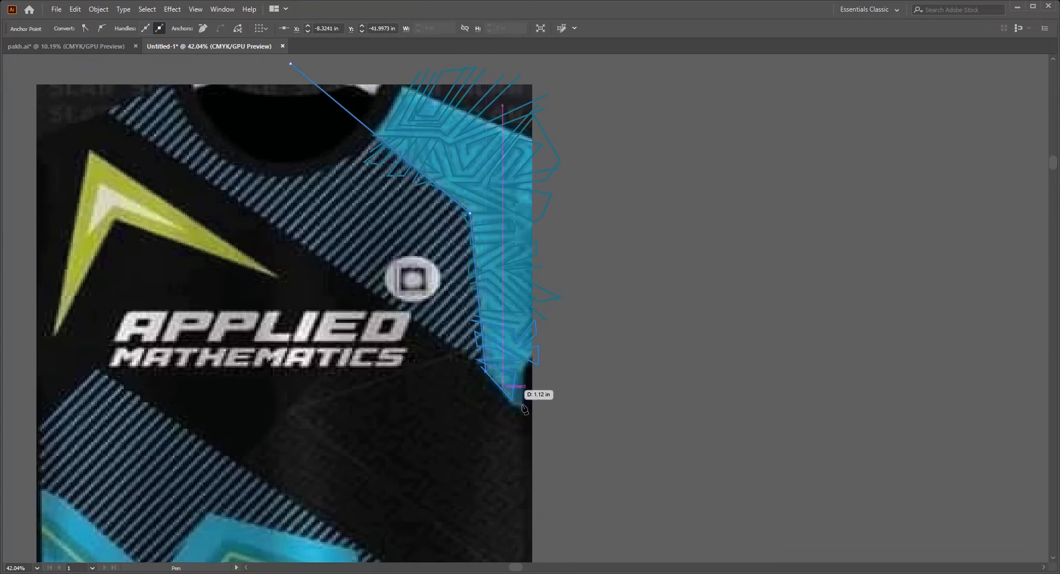
click(561, 459)
scroll(575, 469, up, 2)
click(594, 127)
scroll(595, 130, up, 3)
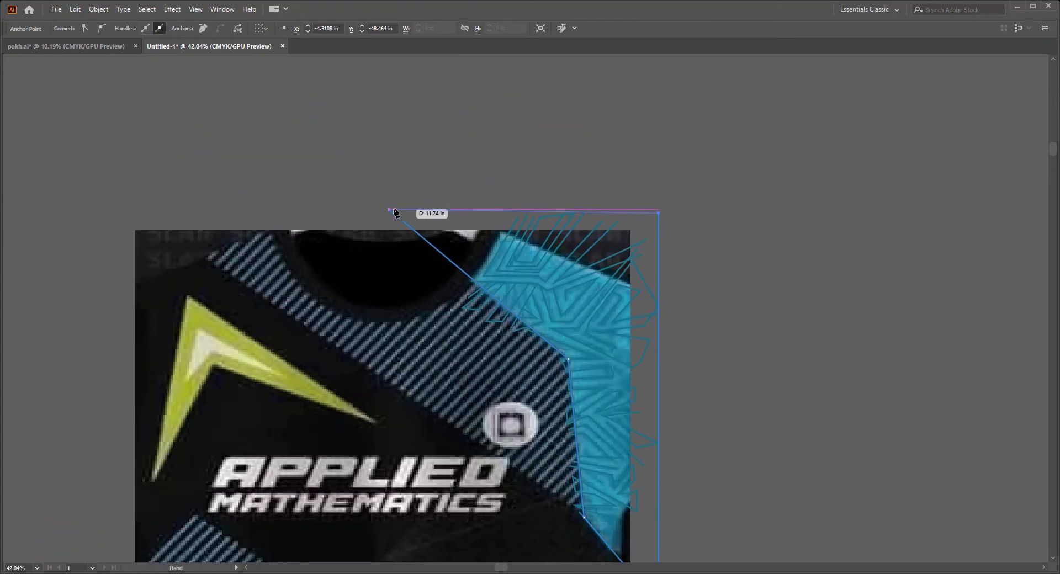
click(323, 123)
scroll(482, 248, down, 1)
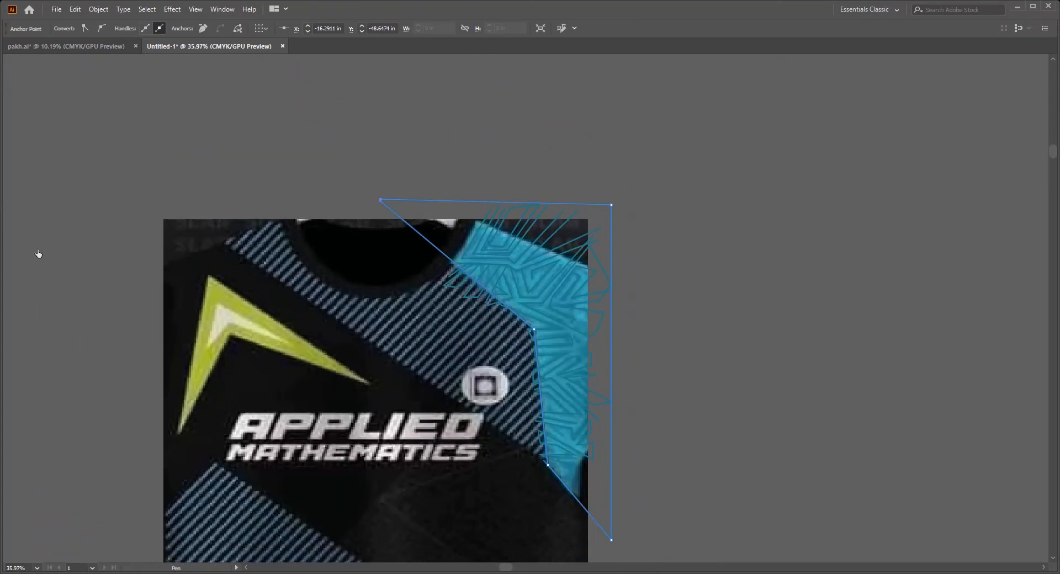
key(v)
scroll(313, 235, down, 2)
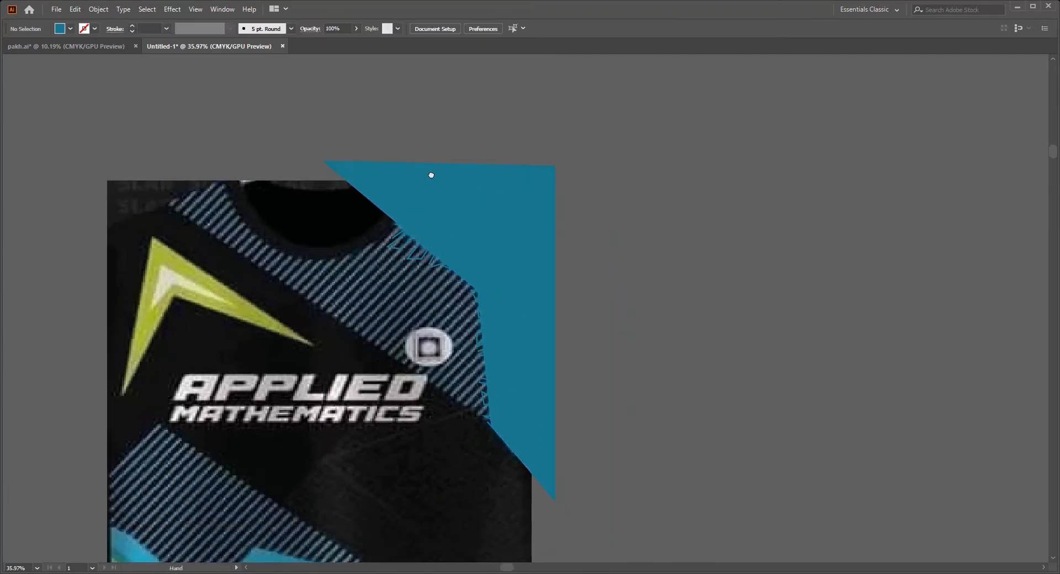
Try to clip the grouped lines with the teal shape using a clipping mask
key(ctrl+a)
key(ctrl+7)
key(ctrl+z)
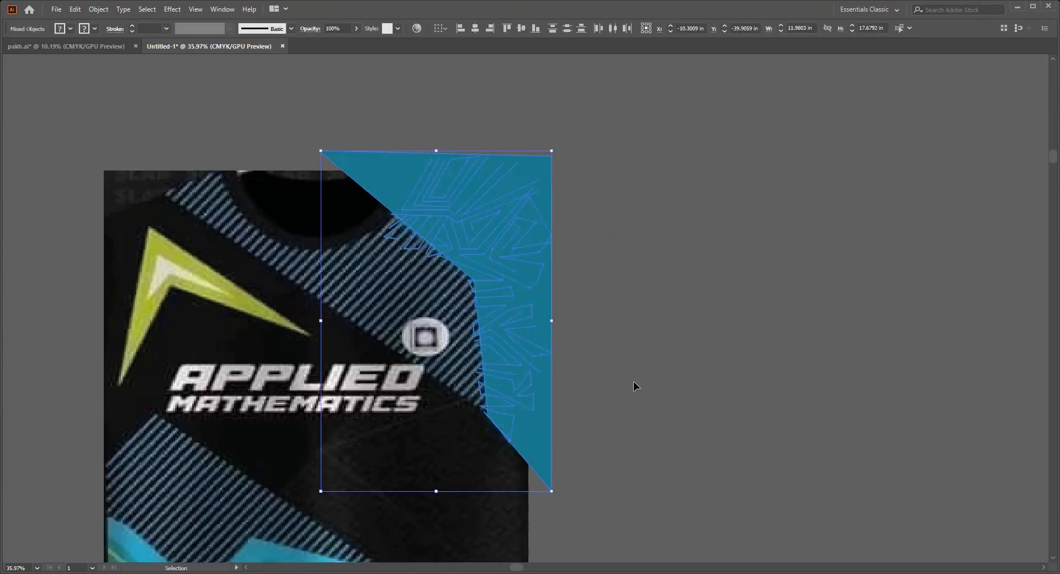
key(a)
click(522, 242)
key(v)
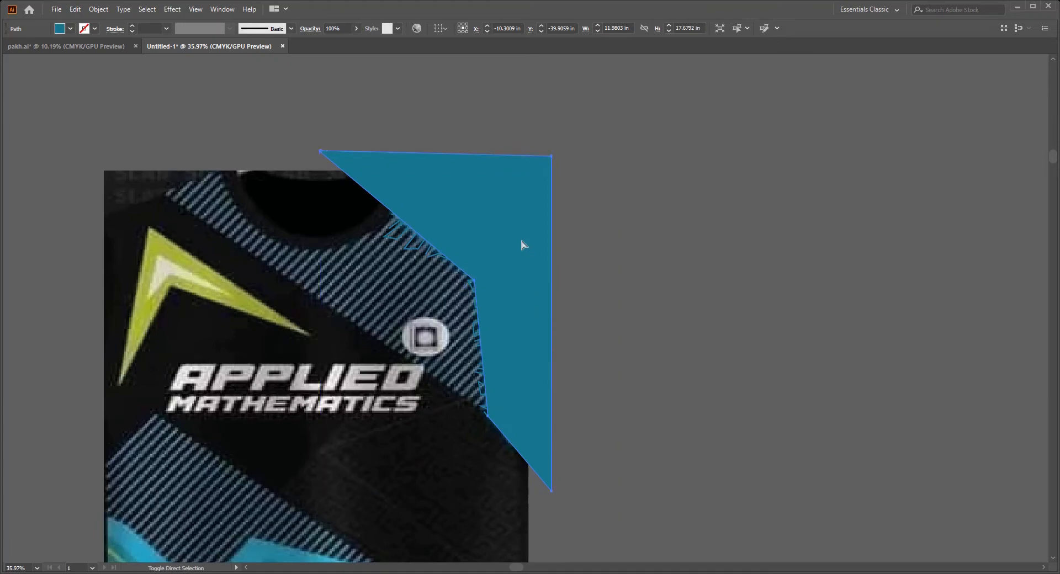
key(ctrl+a)
key(ctrl+7)
key(ctrl+z)
key(ctrl+z)
key(ctrl+z)
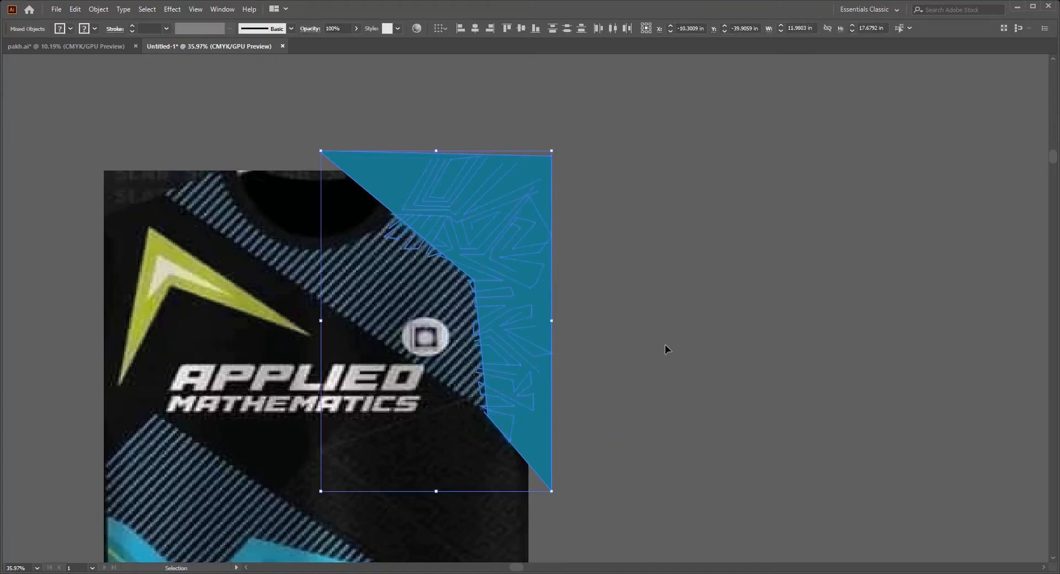
Place a copy of the teal shape beside the mockup image and bring the original shape to the front
click(510, 226)
click(494, 160)
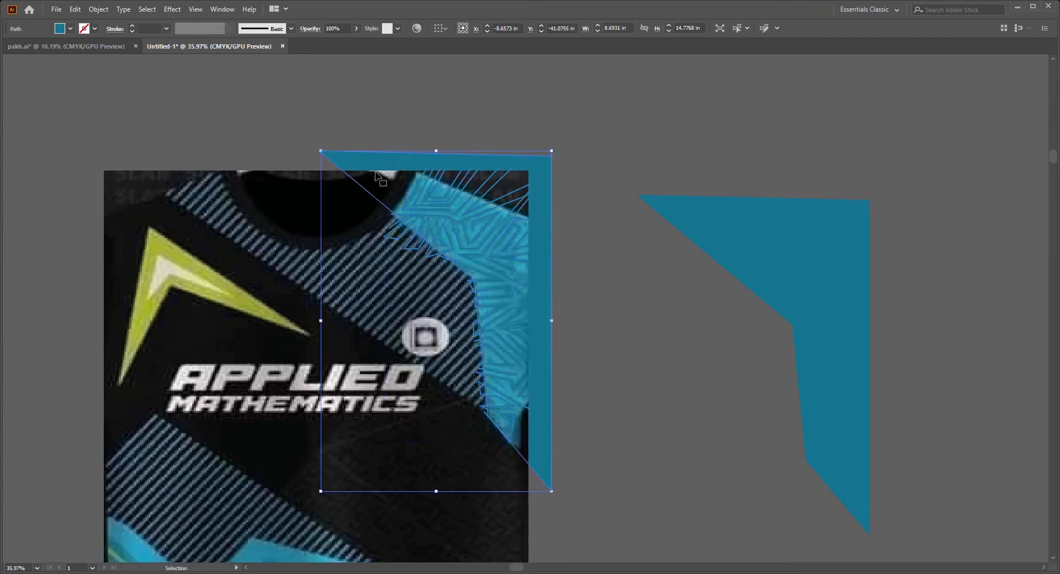
click(497, 166)
click(489, 145)
click(489, 158)
key(ctrl+shift+bracketright)
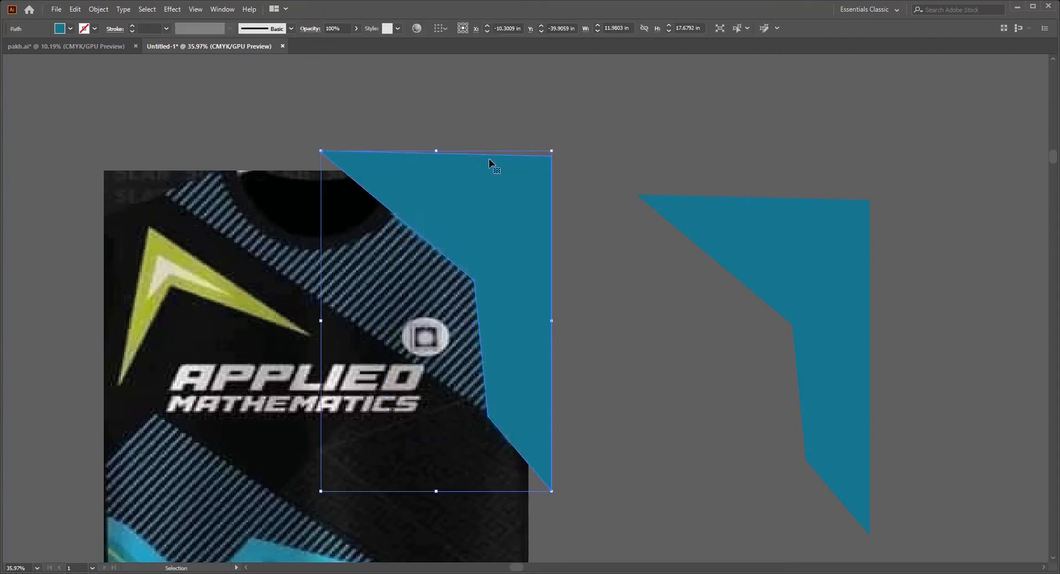
key(ctrl+shift+a)
click(390, 237)
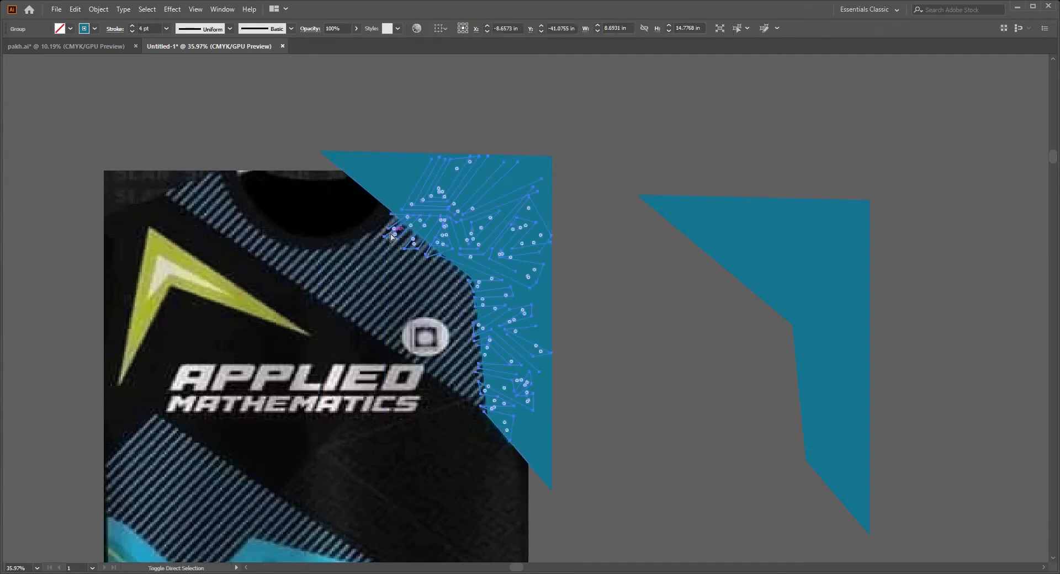
click(656, 269)
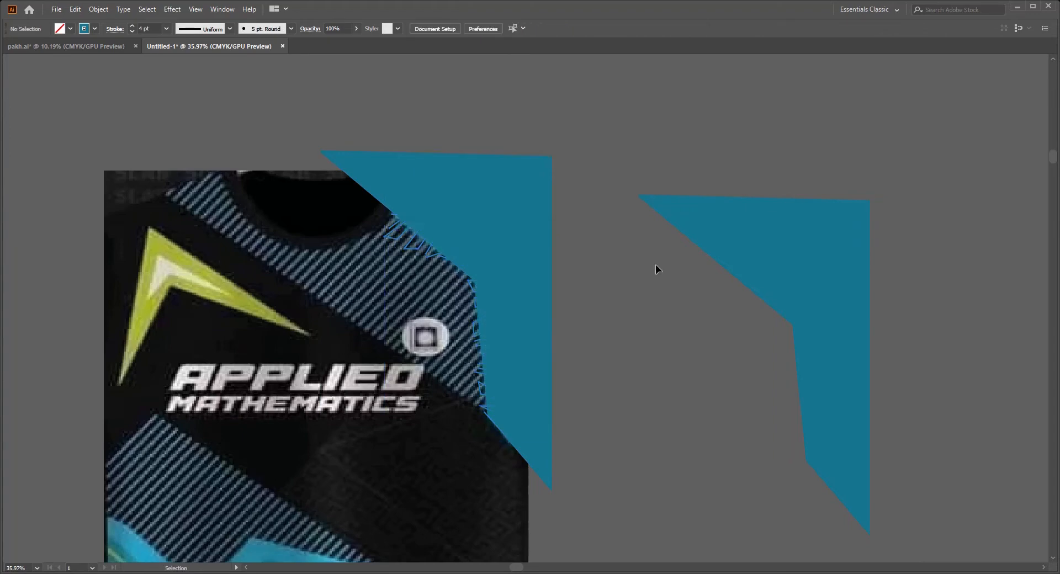
click(363, 162)
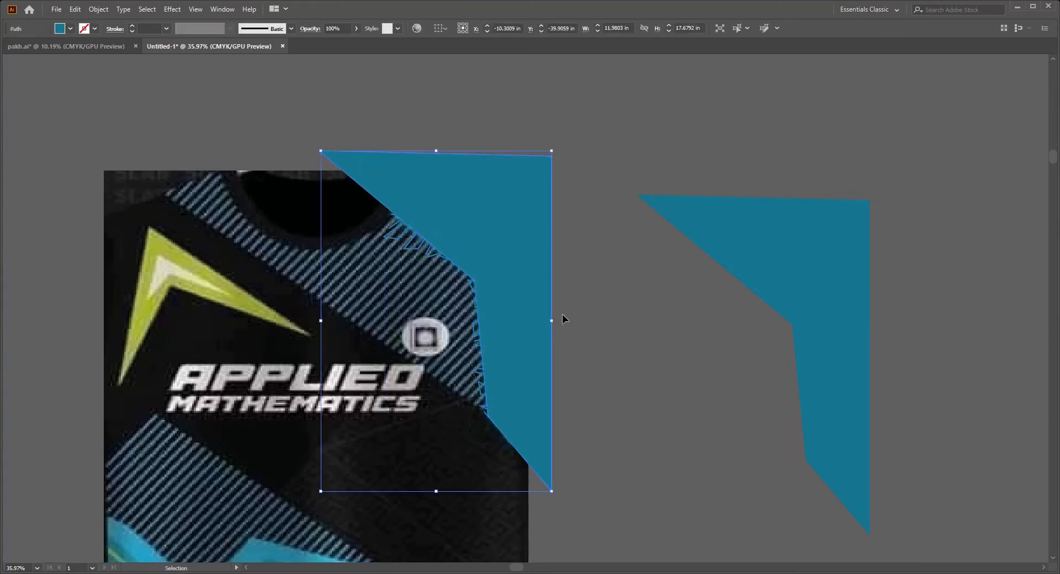
key(ctrl+a)
scroll(653, 317, down, 1)
drag(654, 317, 622, 316)
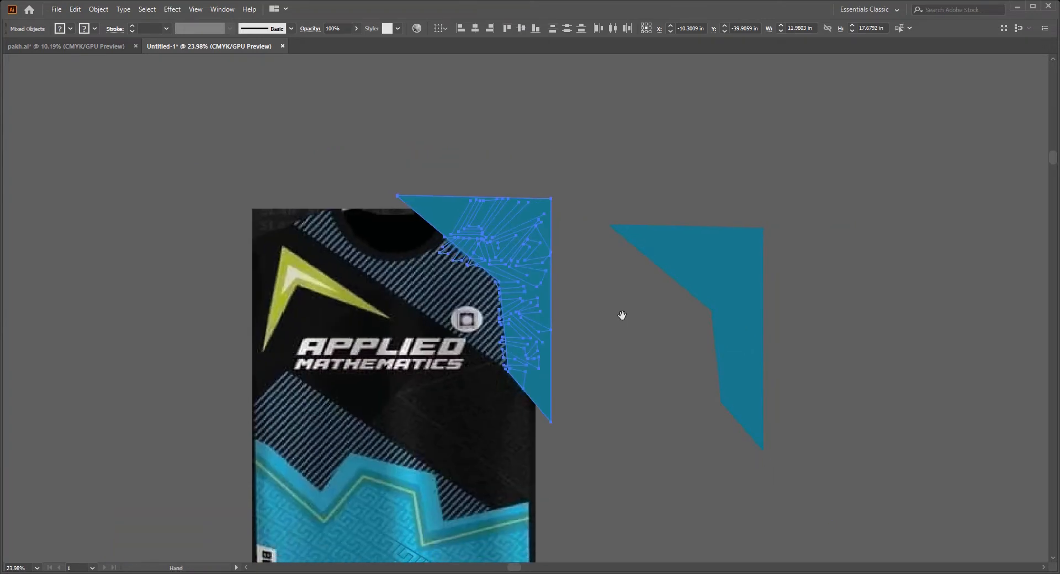
scroll(622, 315, up, 2)
key(v)
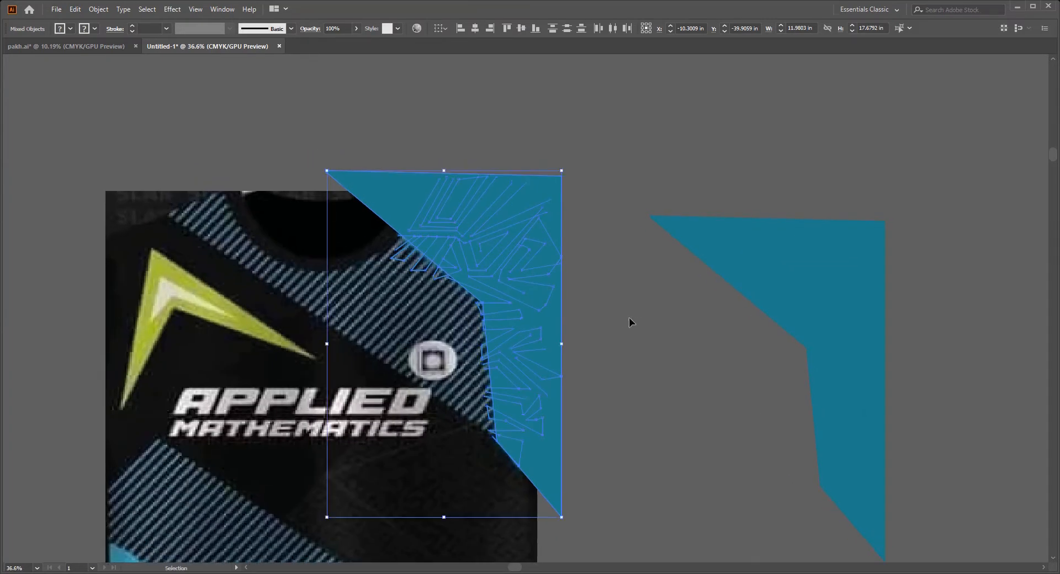
Darken the stroke color of the grouped lines lying over the teal shape
click(495, 252)
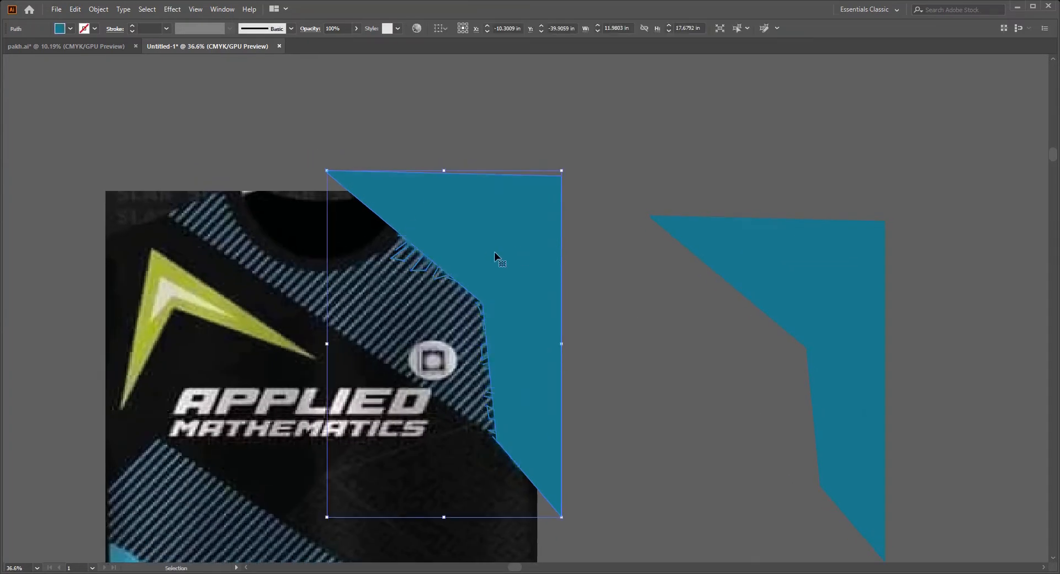
click(445, 251)
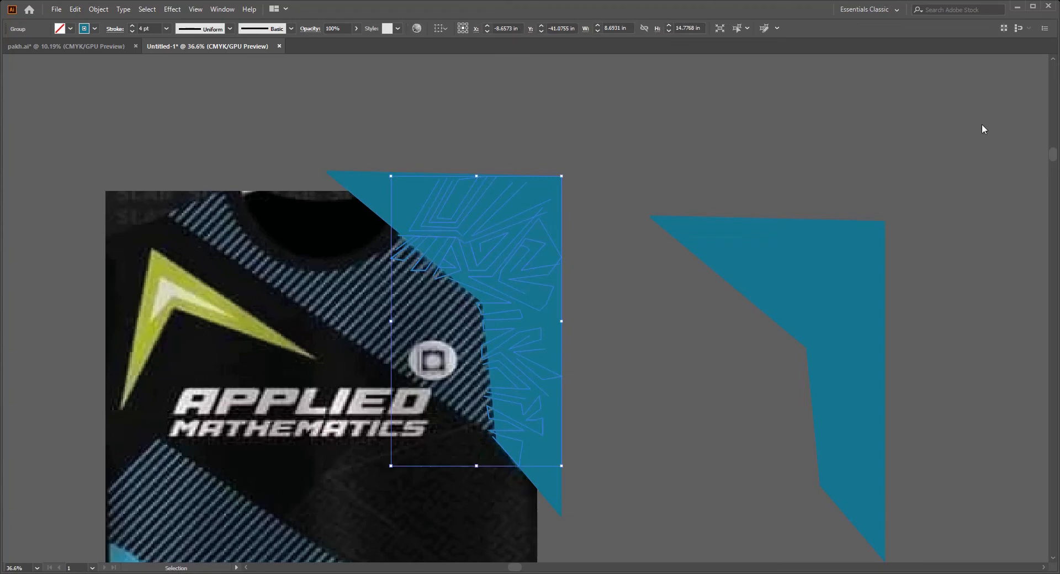
click(615, 345)
key(ctrl+space)
drag(498, 274, 560, 341)
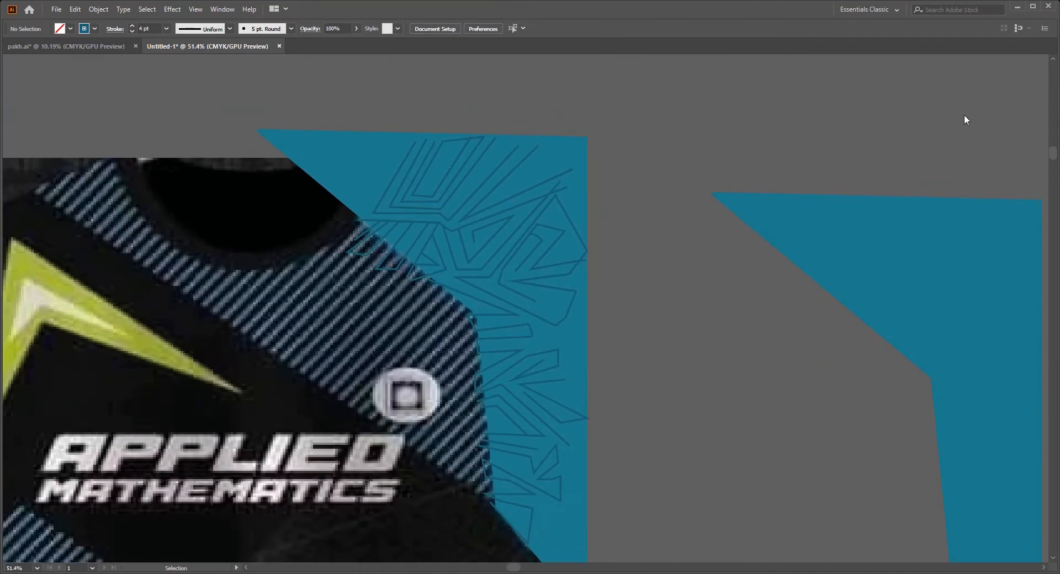
alt+scroll(654, 301, down, 1)
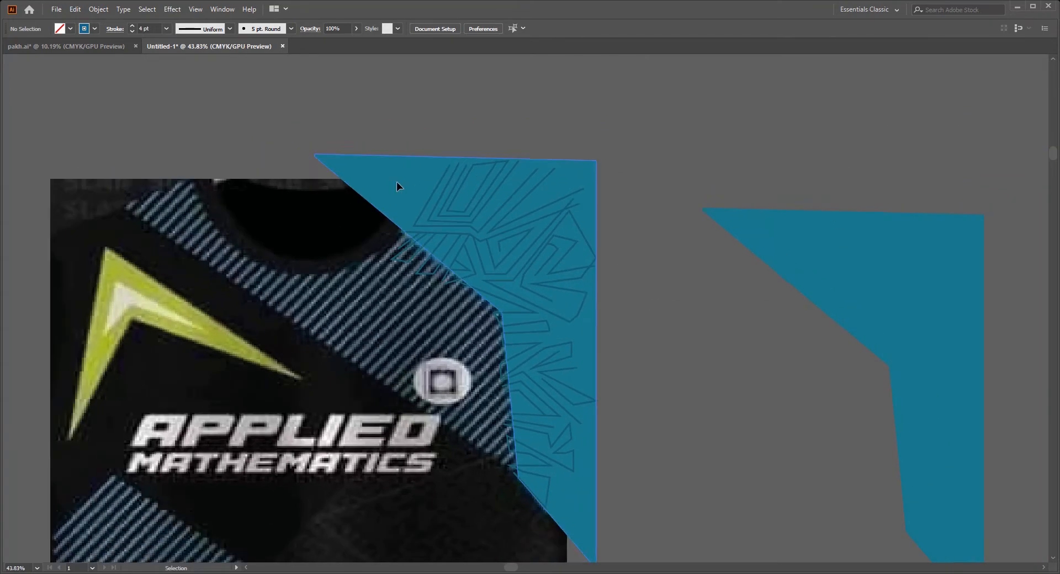
Fill the shape over the jersey's shoulder with a lighter blue sampled from the mockup's blue panel
click(397, 181)
key(i)
click(497, 260)
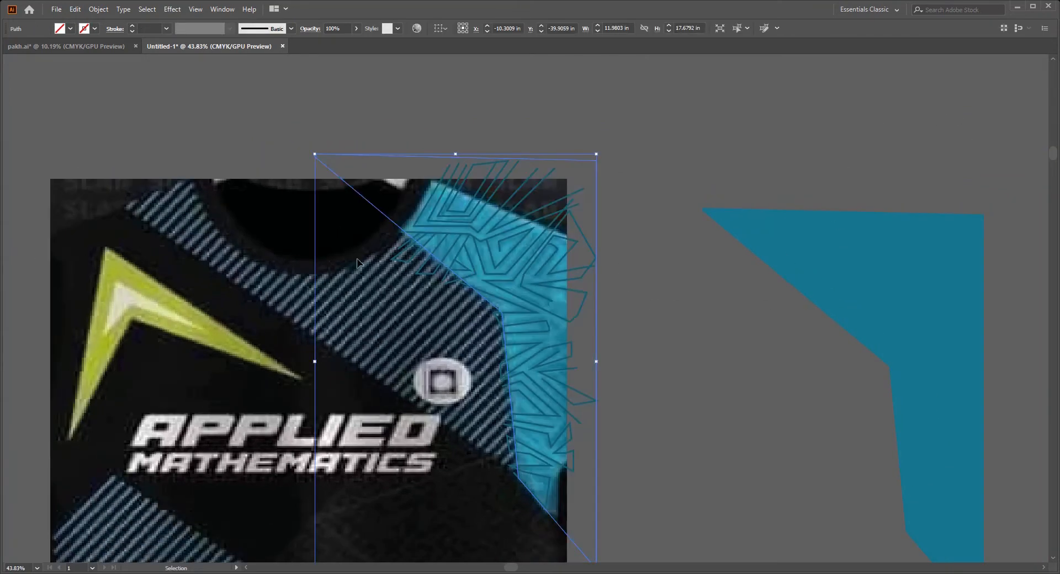
click(427, 227)
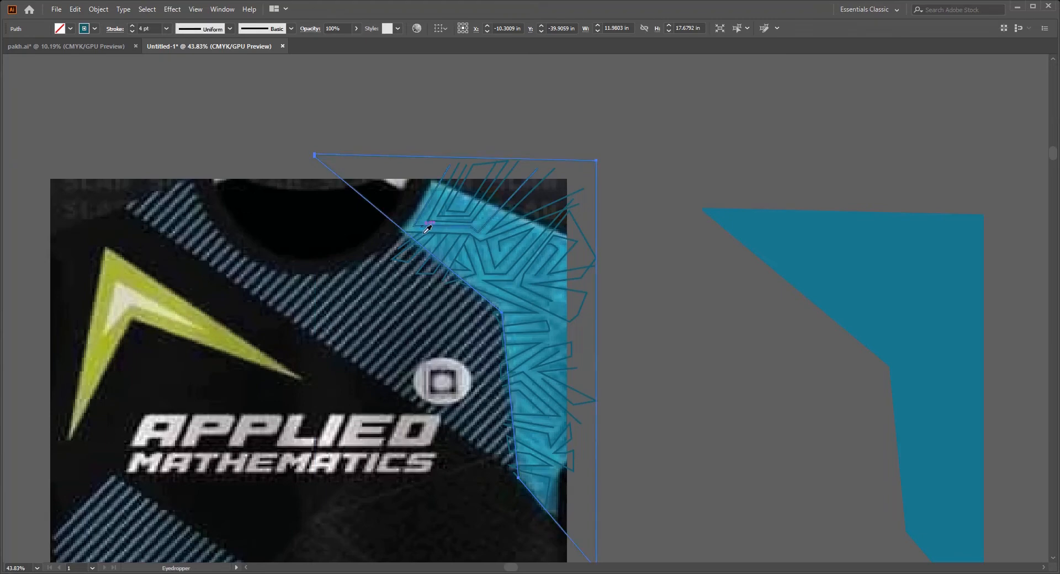
key(ctrl+z)
key(a)
scroll(547, 221, down, 1)
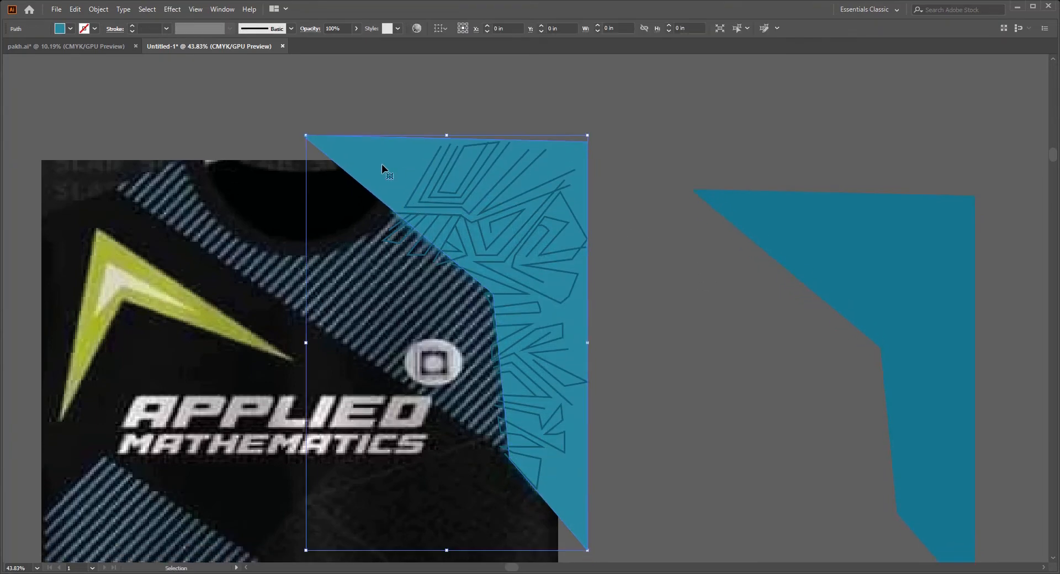
Select the light blue shoulder shape together with its line pattern and hide them
scroll(386, 152, down, 1)
key(v)
click(457, 196)
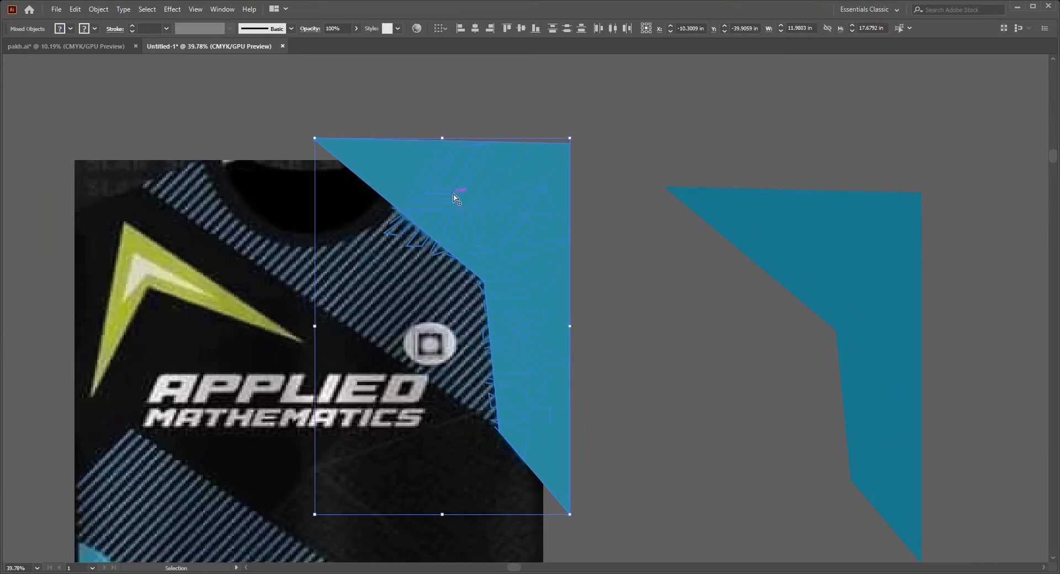
scroll(642, 331, down, 1)
scroll(636, 322, down, 2)
scroll(729, 378, left, 2)
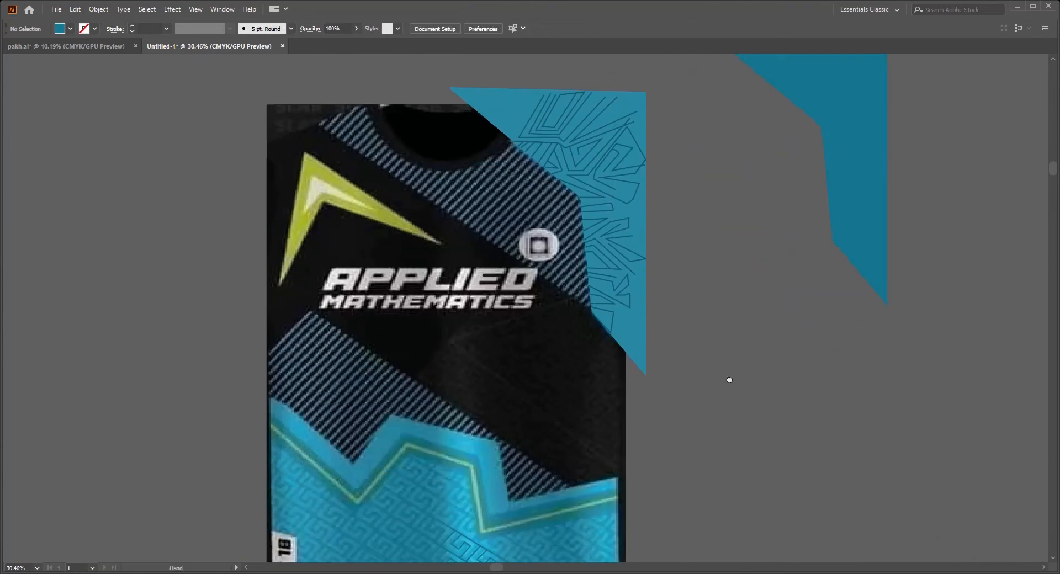
key(a)
key(ctrl+3)
Draw a diagonal line about 9.4 in wide and 9.4 in high, rising from the jersey's striped shoulder band along the stripe direction
drag(542, 272, 545, 285)
scroll(442, 275, up, 2)
drag(413, 219, 426, 312)
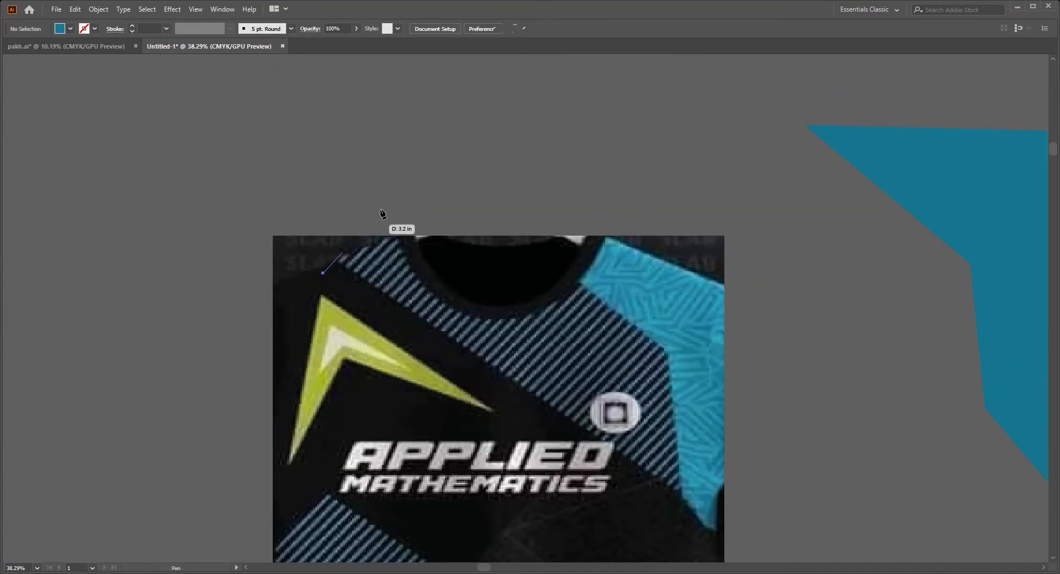
click(483, 116)
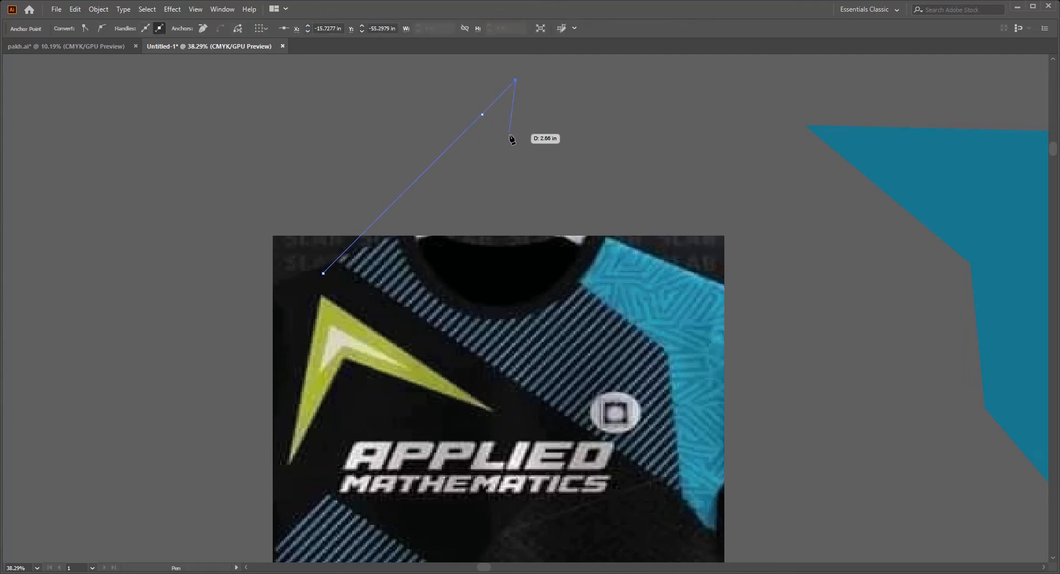
click(121, 198)
Give the diagonal line a 5 pt light blue stroke with no fill
drag(369, 149, 465, 253)
click(390, 179)
key(comma)
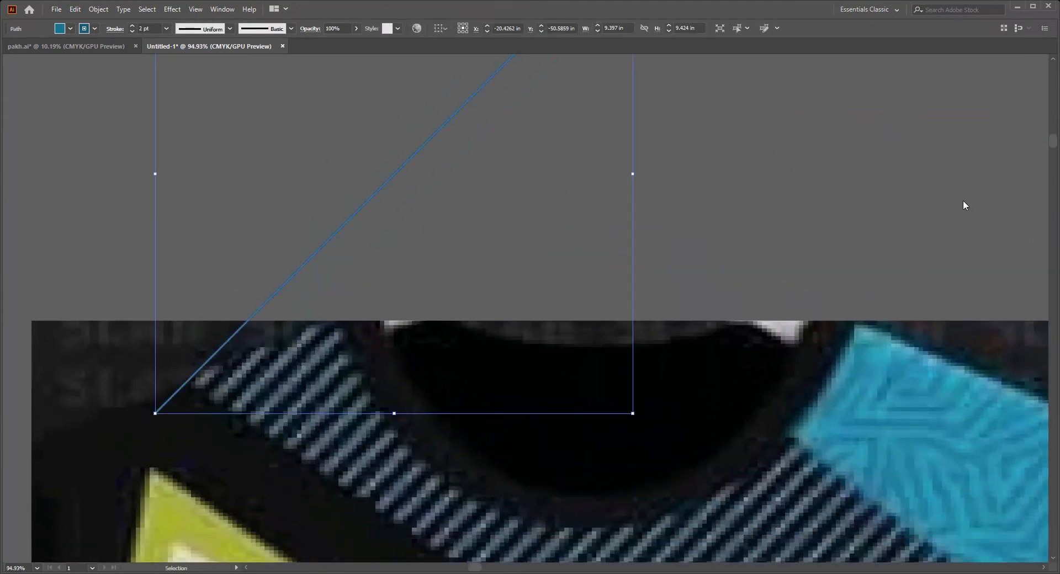
key(Up)
key(Up)
key(Up)
click(712, 216)
mouse_move(500, 188)
mouse_down()
mouse_move(528, 225)
mouse_move(491, 226)
mouse_up()
drag(331, 221, 368, 213)
click(365, 217)
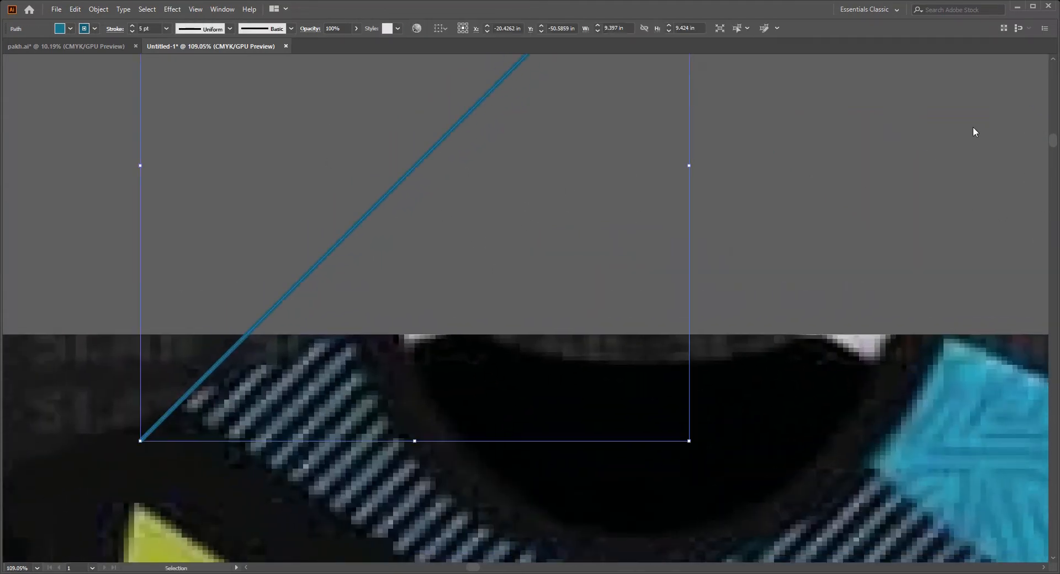
key(shift+x)
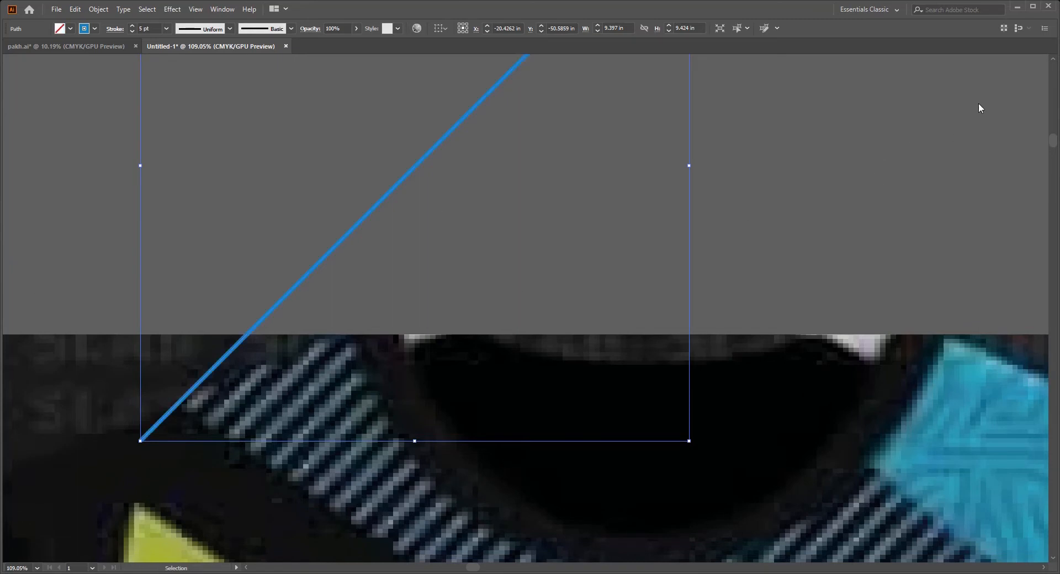
click(976, 87)
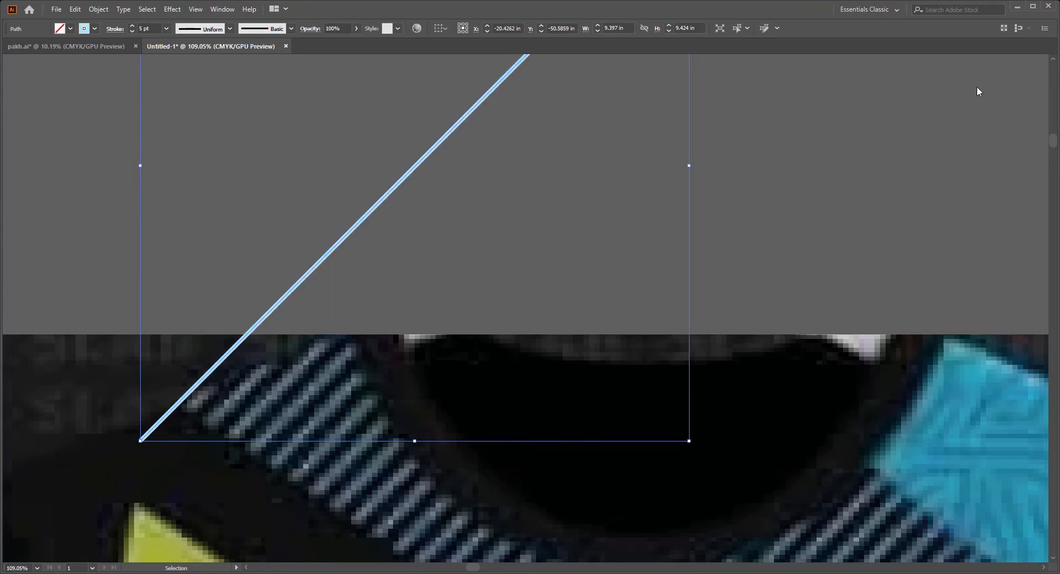
click(713, 219)
Sample the mockup's blue shoulder panel for the diagonal line and apply it as a 6 pt stroke with no fill
drag(701, 232, 589, 292)
drag(486, 273, 420, 292)
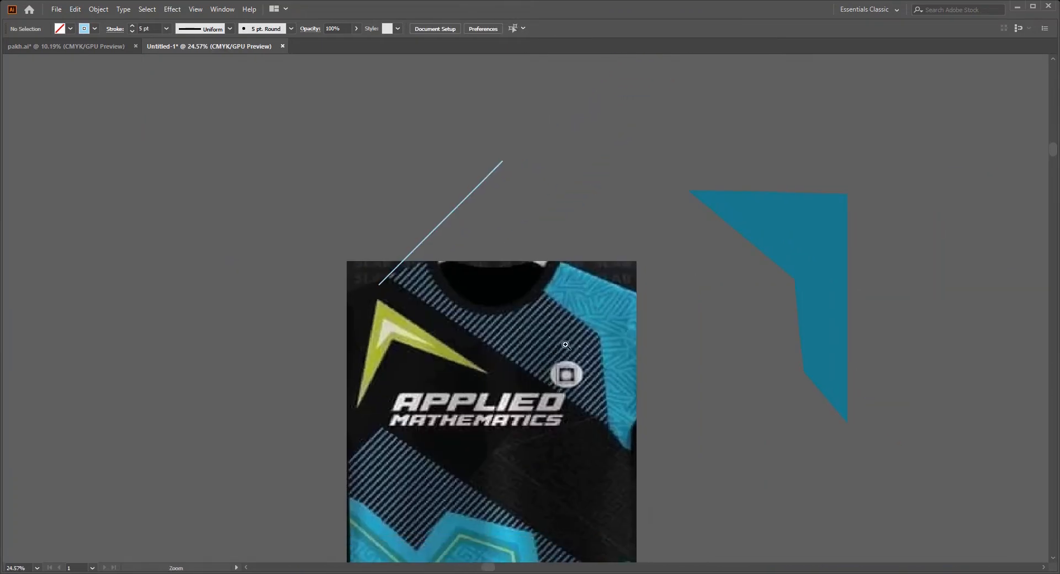
drag(566, 345, 521, 340)
drag(487, 486, 556, 357)
drag(501, 324, 596, 369)
drag(493, 292, 466, 285)
scroll(419, 244, up, 2)
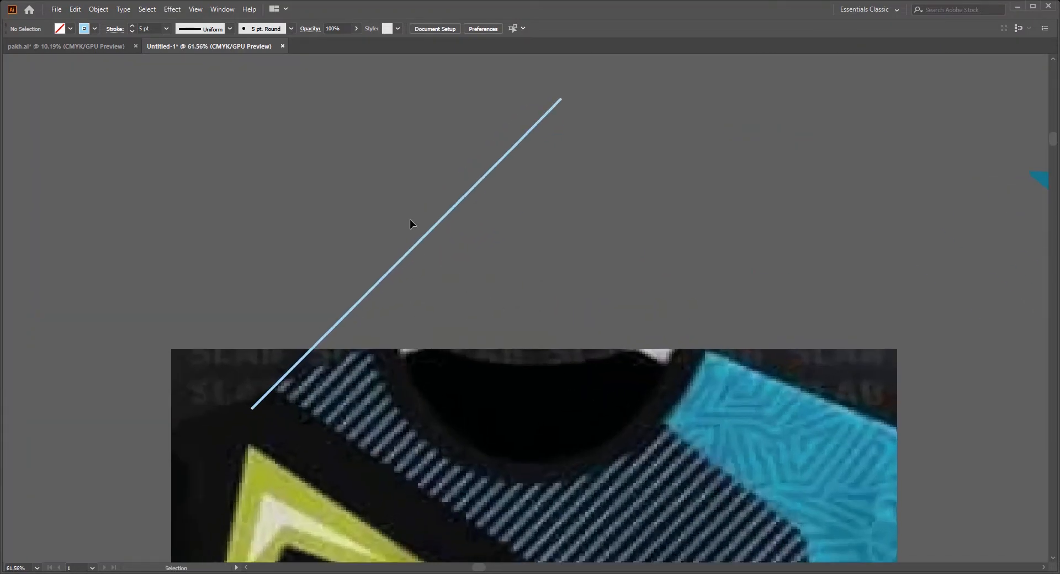
drag(410, 219, 441, 256)
key(i)
click(722, 384)
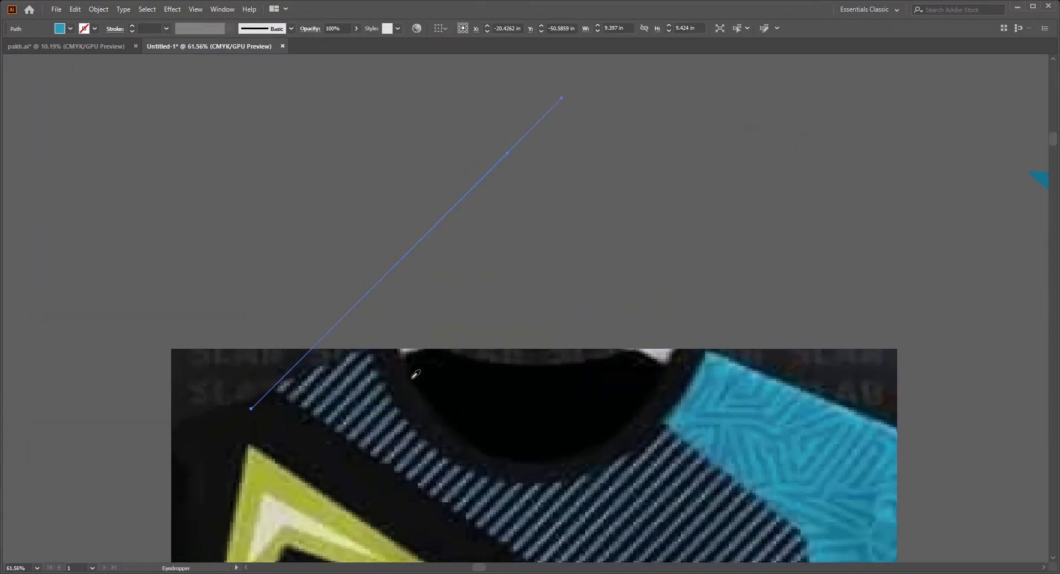
key(v)
key(shift+x)
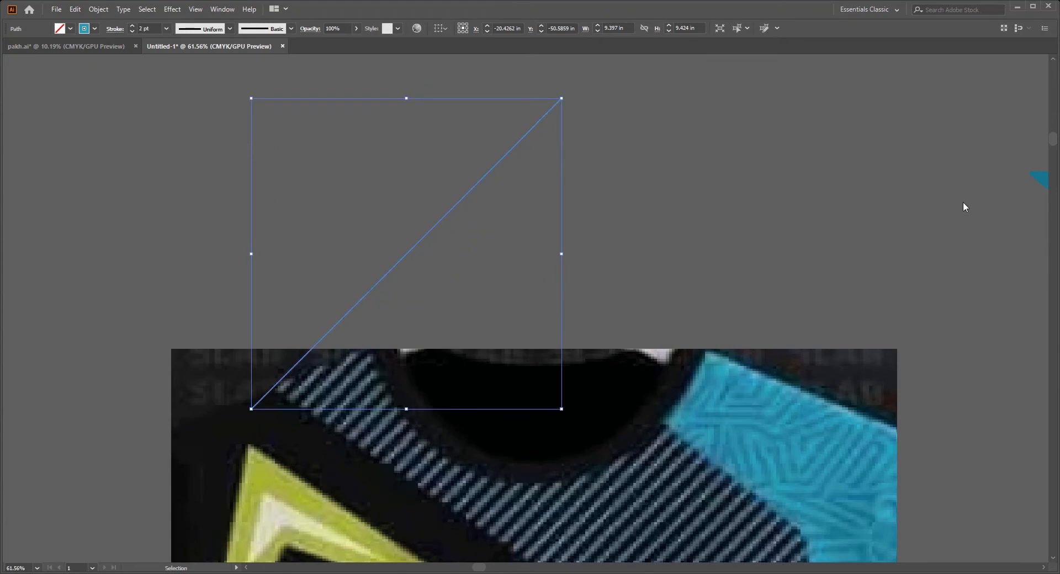
key(Up)
key(Up)
key(Up)
key(Up)
Duplicate the diagonal line at a small offset and repeat the copy until the parallel stripes cover the whole shoulder band
drag(561, 266, 433, 267)
mouse_move(225, 342)
mouse_down()
mouse_move(278, 361)
mouse_move(267, 347)
mouse_up()
key(ctrl+z)
drag(308, 367, 272, 355)
key(ctrl+d)
key(ctrl+d)
key(ctrl+d)
key(ctrl+d)
key(ctrl+d)
key(ctrl+d)
key(ctrl+d)
key(ctrl+d)
key(ctrl+d)
key(ctrl+d)
key(ctrl+d)
key(ctrl+d)
key(ctrl+d)
key(ctrl+d)
key(ctrl+d)
key(ctrl+d)
key(ctrl+d)
key(ctrl+d)
key(ctrl+d)
key(ctrl+d)
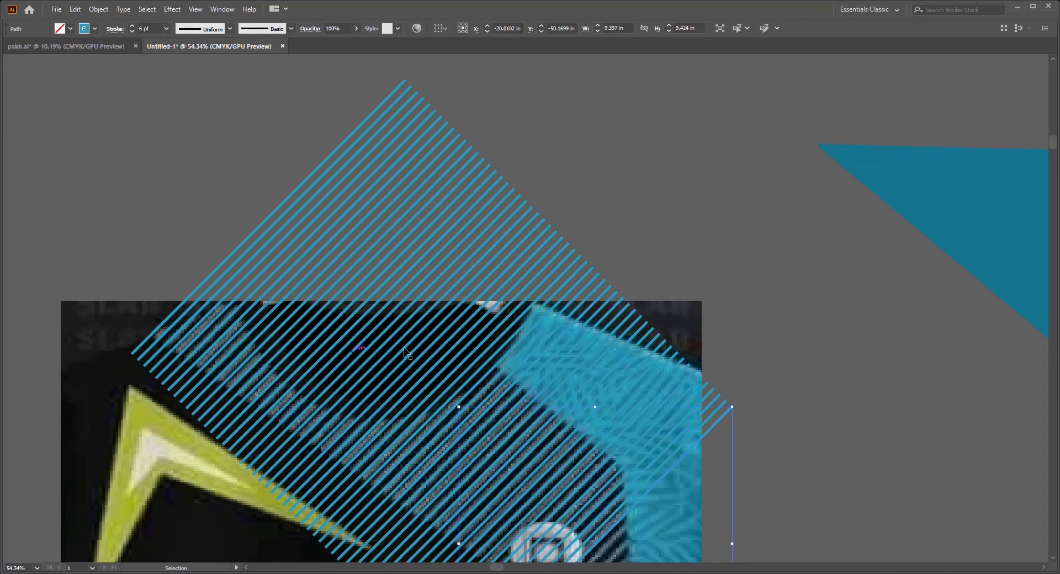
drag(538, 445, 424, 300)
key(ctrl+d)
key(ctrl+d)
key(ctrl+d)
key(ctrl+d)
key(ctrl+d)
key(ctrl+d)
key(ctrl+d)
key(ctrl+d)
key(ctrl+d)
key(ctrl+d)
key(ctrl+d)
key(ctrl+d)
key(ctrl+d)
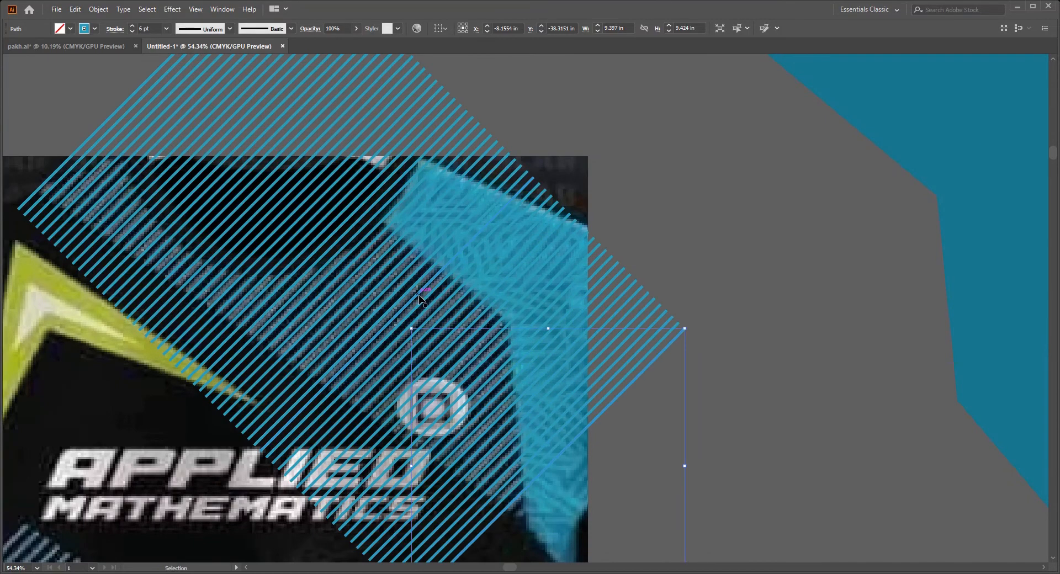
Select all the parallel stripe lines over the shoulder band and group them
click(707, 344)
scroll(707, 344, down, 2)
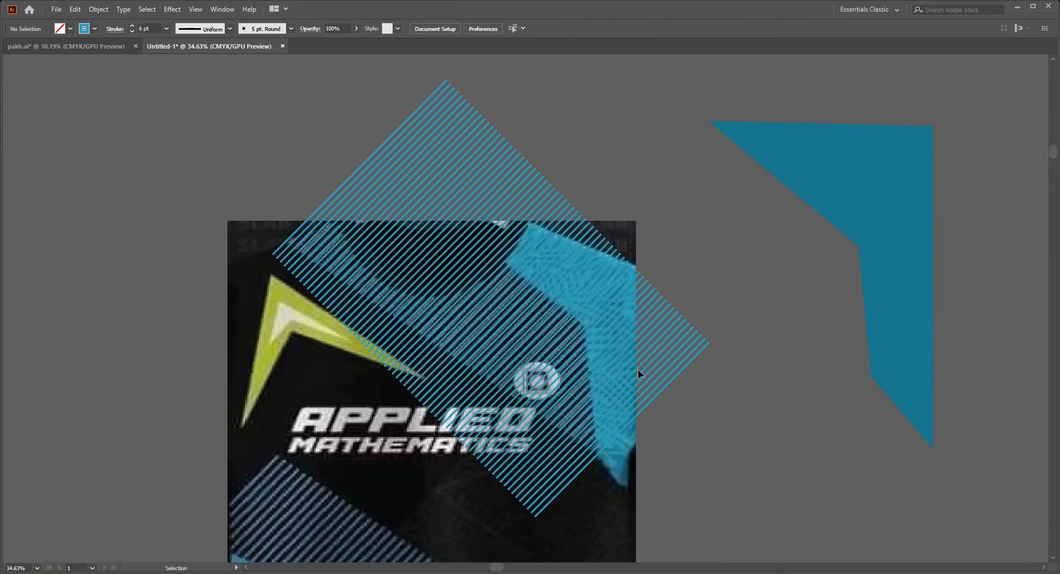
drag(637, 369, 688, 392)
key(ctrl+g)
Copy the stripe group onto the jersey's lower striped band and rotate it to follow the band's edge
click(750, 409)
drag(688, 392, 541, 527)
drag(562, 356, 539, 355)
drag(591, 196, 464, 478)
drag(600, 507, 542, 405)
drag(542, 525, 603, 492)
drag(428, 393, 458, 384)
click(722, 417)
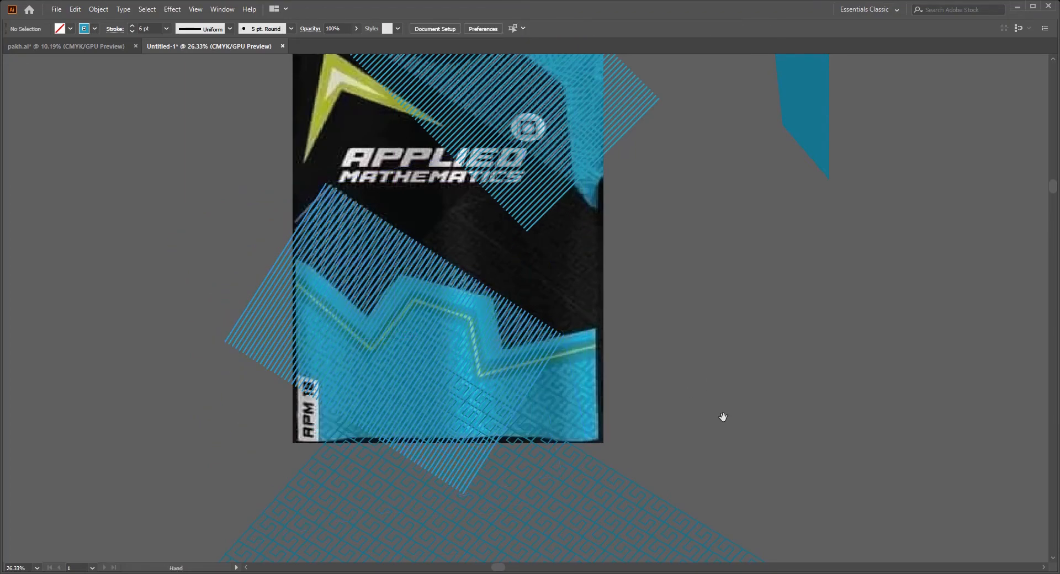
Select both stripe groups over the jersey and hide them
drag(722, 417, 725, 330)
click(497, 238)
drag(498, 237, 517, 454)
shift+click(559, 275)
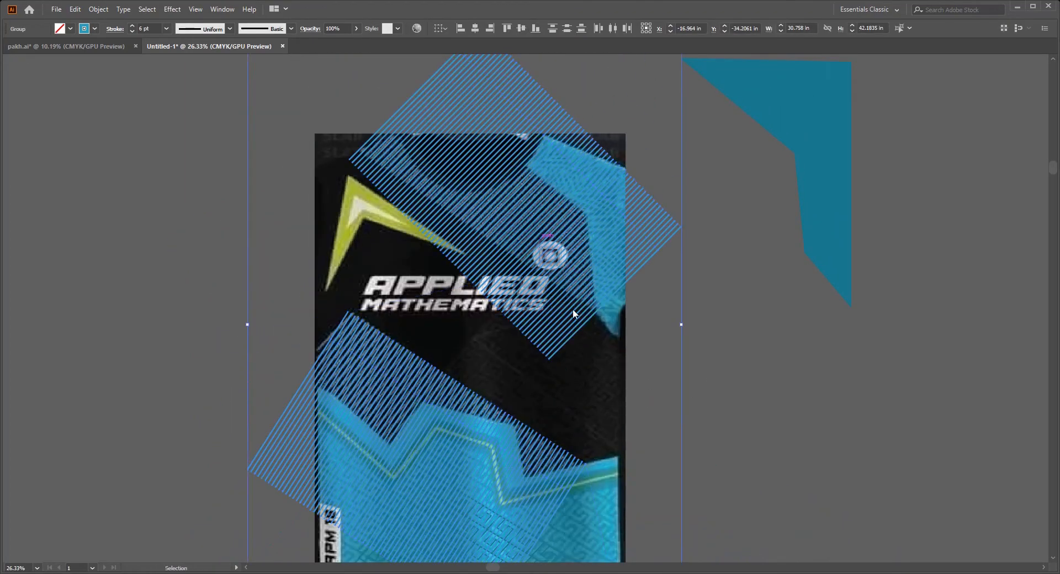
key(ctrl+g)
scroll(595, 250, down, 1)
click(593, 259)
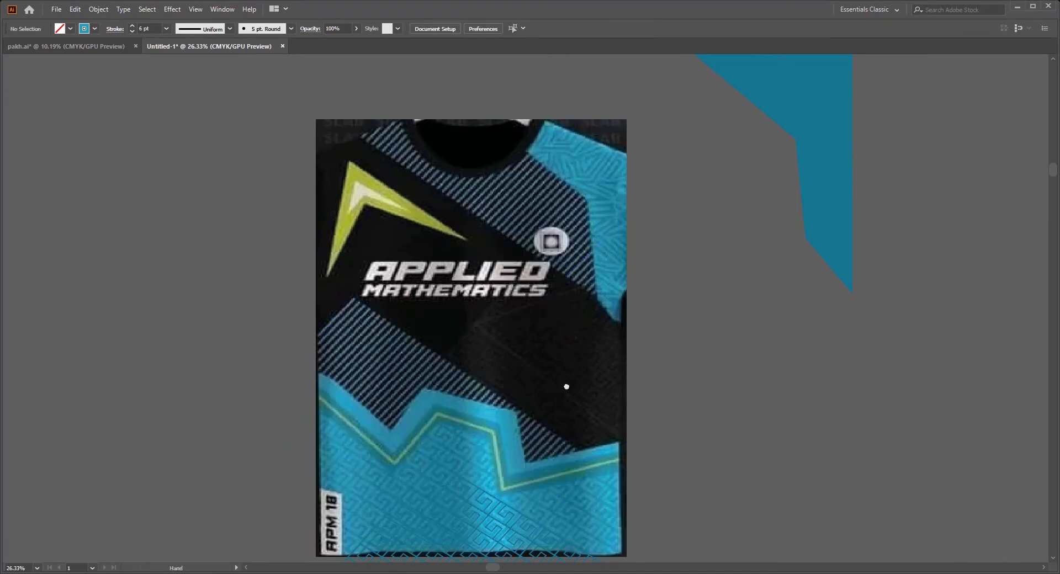
Move the key pattern group up over the jersey's lower blue panel and place a copy beside it over the black area
scroll(568, 386, down, 5)
drag(561, 436, 501, 290)
click(710, 246)
drag(713, 246, 724, 281)
click(651, 364)
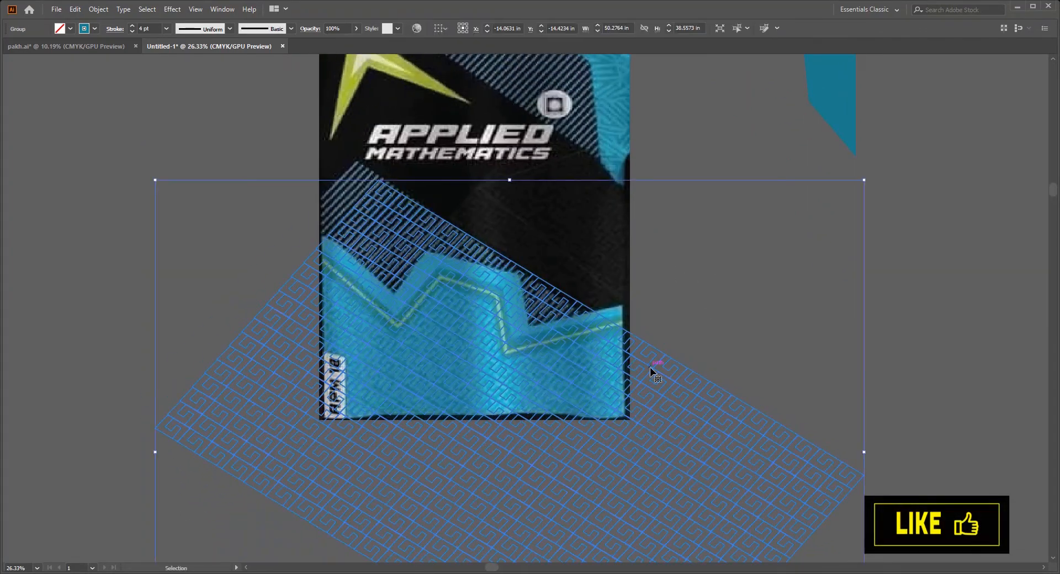
drag(646, 364, 595, 408)
drag(608, 468, 872, 270)
drag(866, 323, 677, 352)
scroll(640, 344, up, 2)
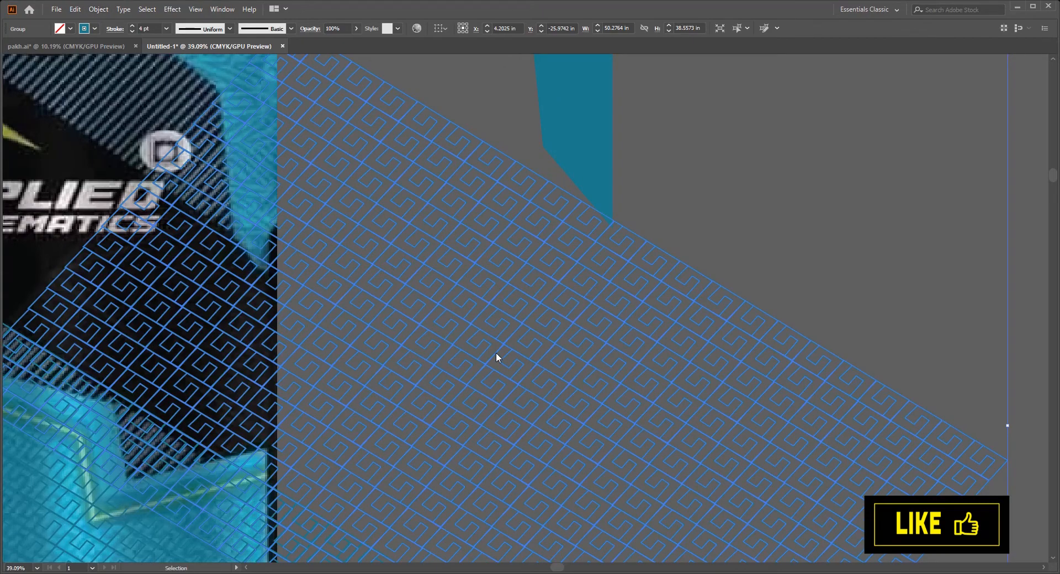
Outline the strokes of the copied key pattern and change its fill to grey
click(305, 323)
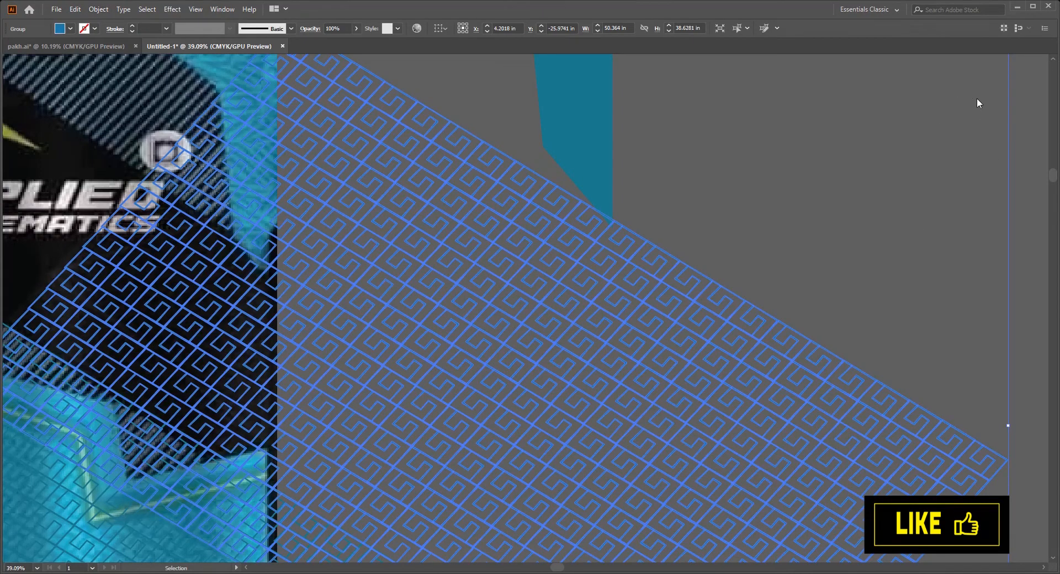
click(988, 130)
click(995, 130)
click(996, 130)
click(740, 159)
drag(279, 311, 440, 351)
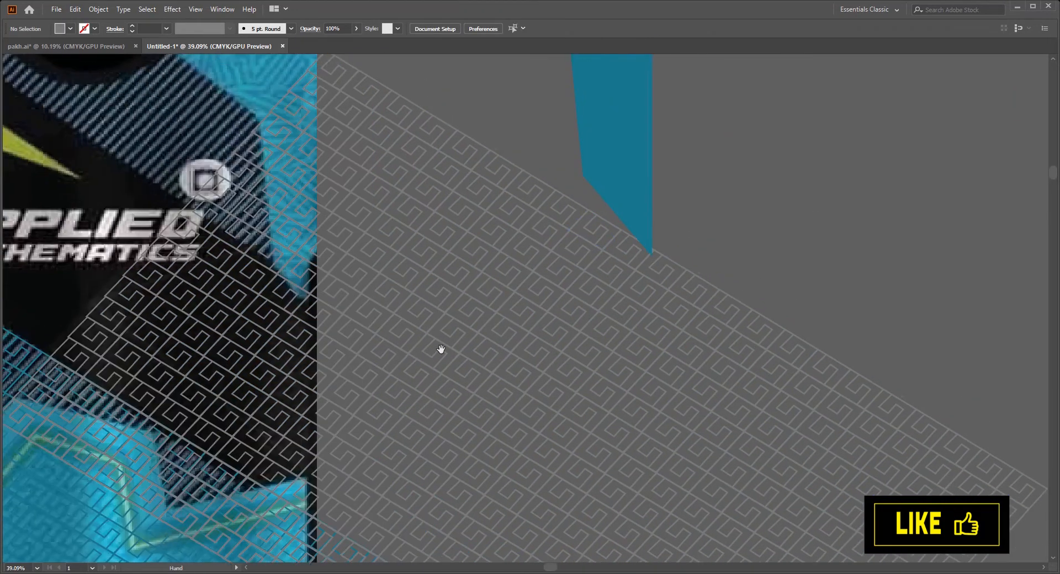
click(478, 254)
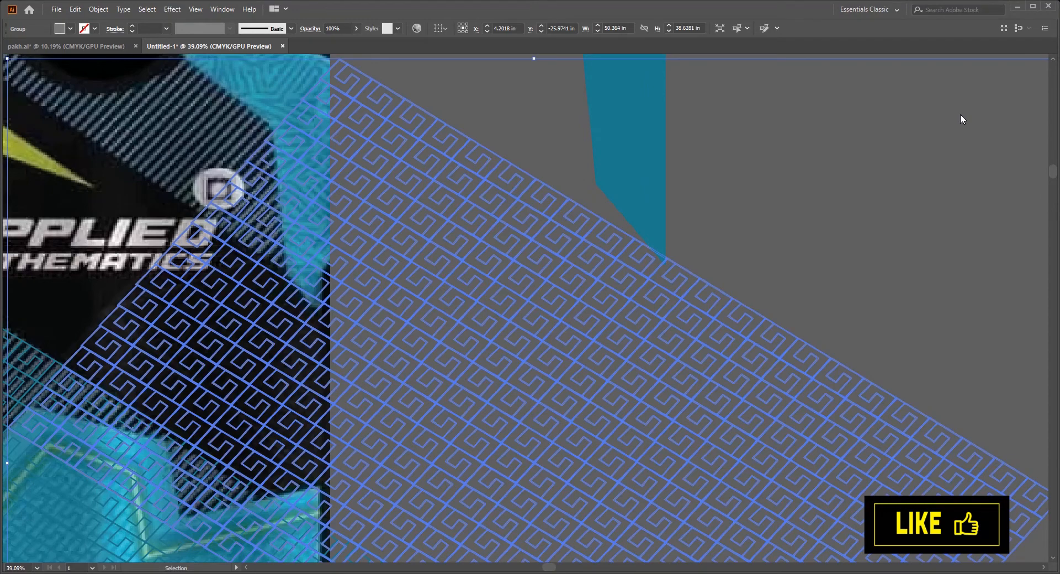
click(856, 144)
drag(382, 366, 639, 334)
Remove the grey key pattern copy and the blue original from view to expose the mockup image
click(478, 307)
key(Delete)
scroll(483, 308, down, 3)
scroll(492, 395, up, 3)
scroll(512, 397, down, 2)
click(531, 424)
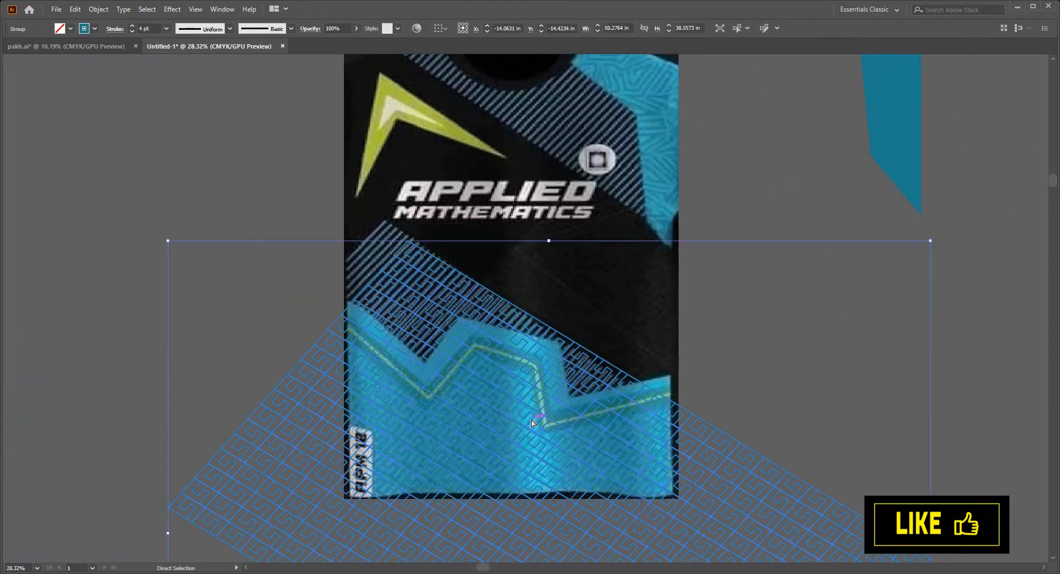
key(Delete)
Trace the zigzag upper edge of the lower blue panel with the Pen tool, extending past both sides of the jersey
scroll(514, 414, up, 3)
key(p)
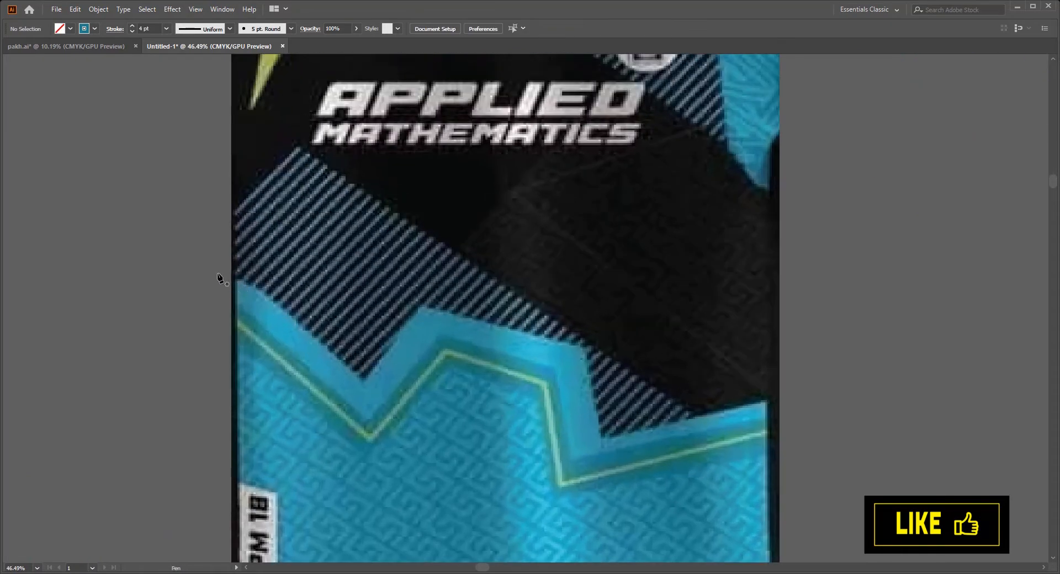
click(364, 382)
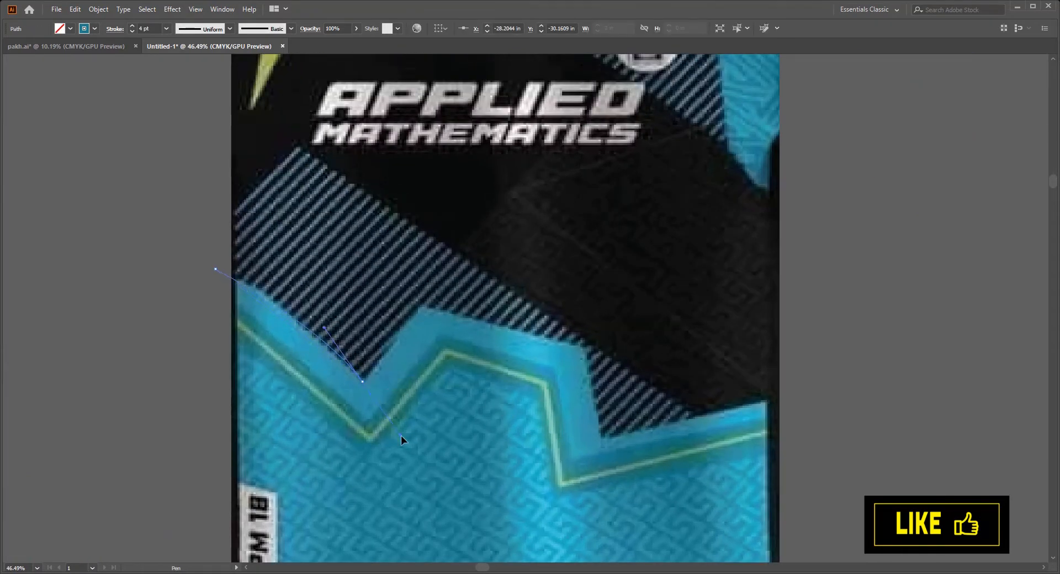
drag(430, 455, 433, 456)
click(363, 382)
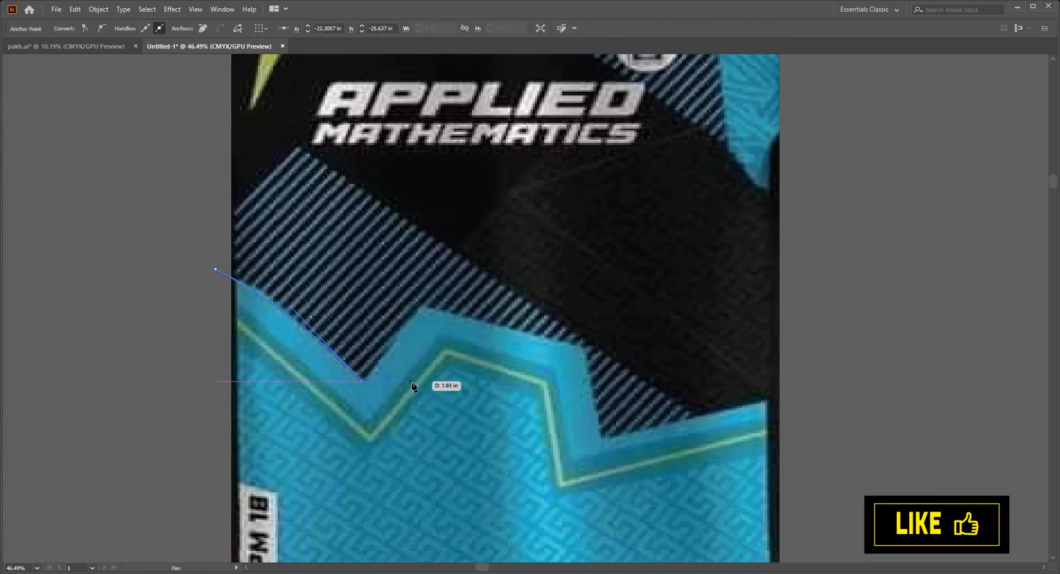
drag(414, 385, 374, 436)
click(379, 359)
drag(524, 402, 354, 446)
click(492, 400)
scroll(468, 402, down, 3)
click(602, 374)
scroll(556, 431, down, 1)
drag(557, 431, 610, 286)
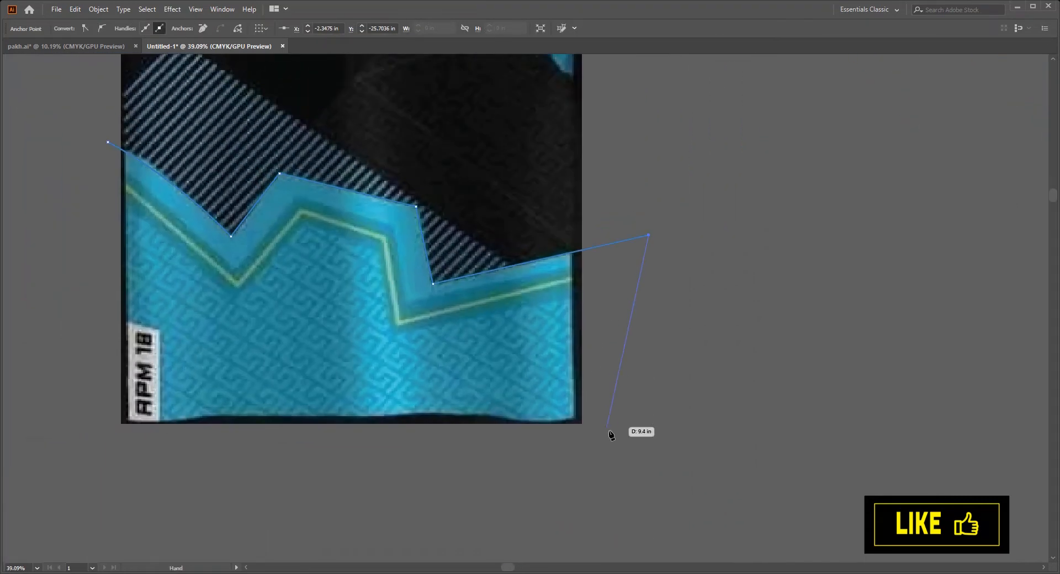
Continue the panel outline around beneath the jersey's hem and close it at its starting point
click(610, 448)
drag(577, 453, 765, 433)
click(272, 427)
drag(272, 426, 296, 516)
click(319, 215)
scroll(415, 141, down, 3)
drag(415, 141, 450, 286)
key(v)
click(795, 346)
Trace the yellow zigzag line on the lower blue panel as an open path reaching beyond both jersey edges
drag(455, 434, 475, 399)
scroll(475, 399, up, 6)
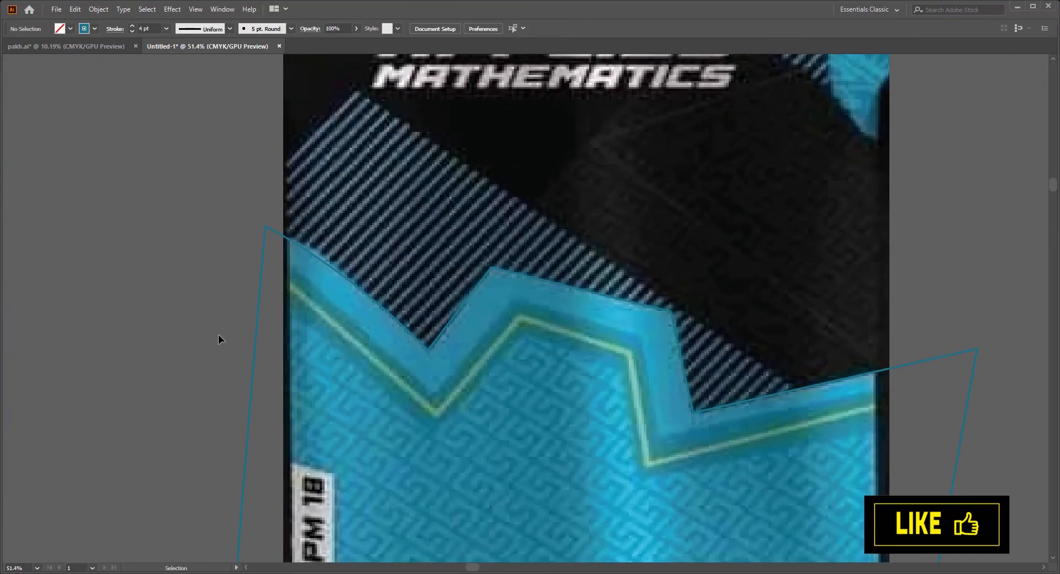
click(436, 414)
click(521, 317)
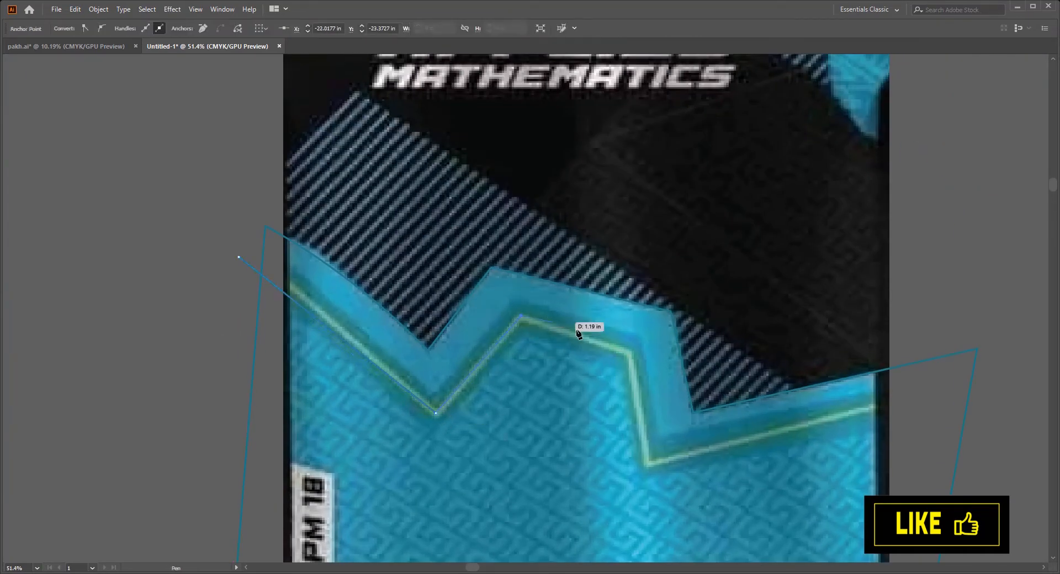
drag(635, 381, 395, 261)
click(408, 343)
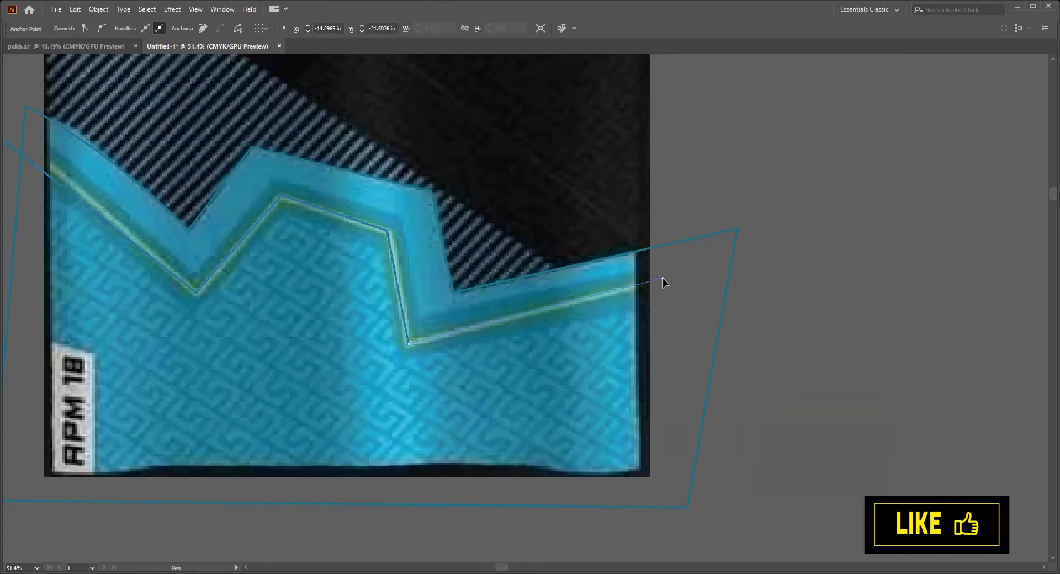
click(663, 279)
scroll(604, 326, down, 3)
scroll(562, 326, up, 2)
scroll(393, 279, up, 2)
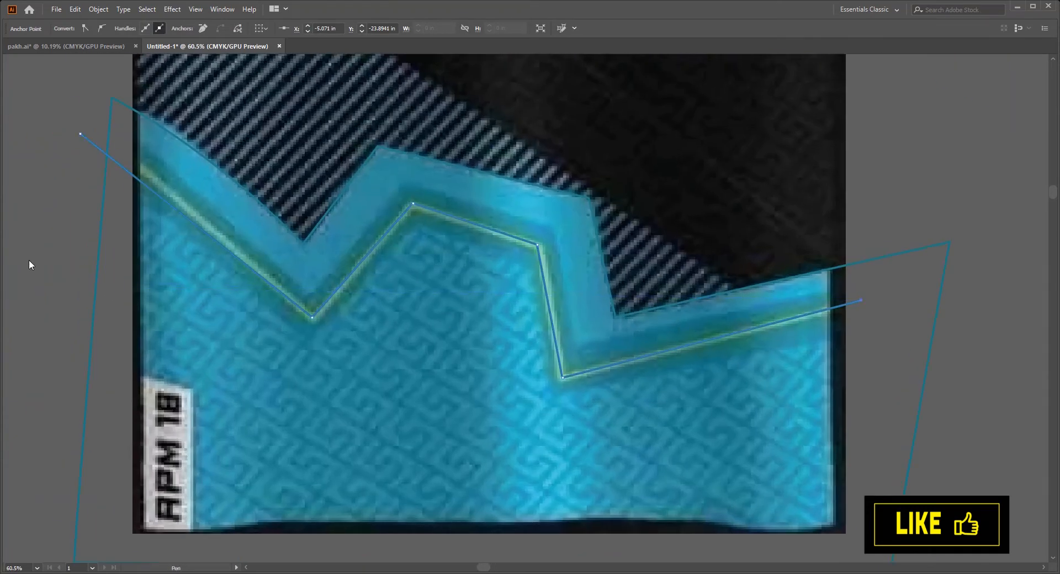
key(v)
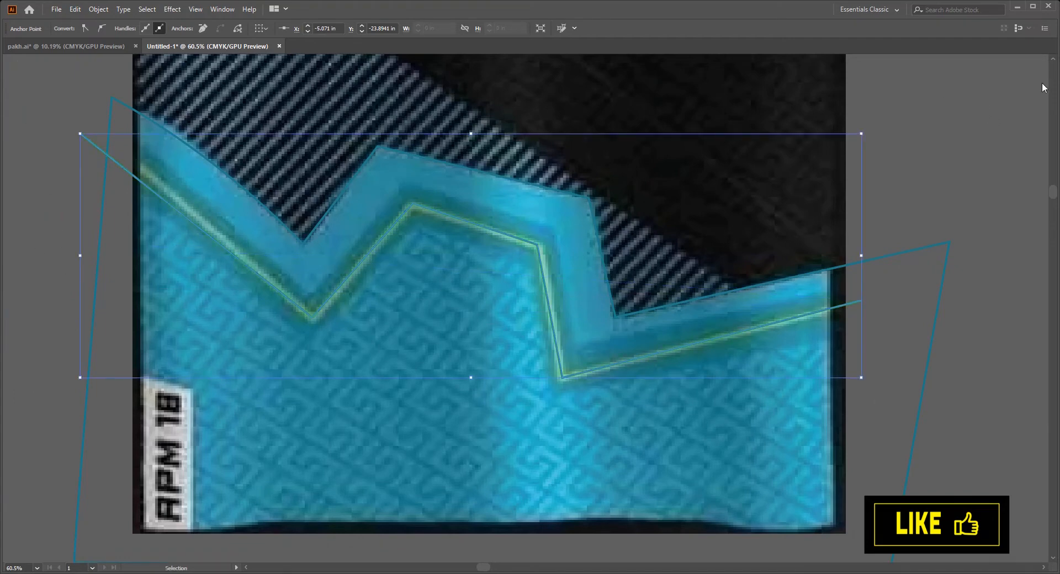
Color the zigzag path's stroke yellow-green and thicken it to match the mockup's line
click(991, 90)
scroll(601, 356, up, 3)
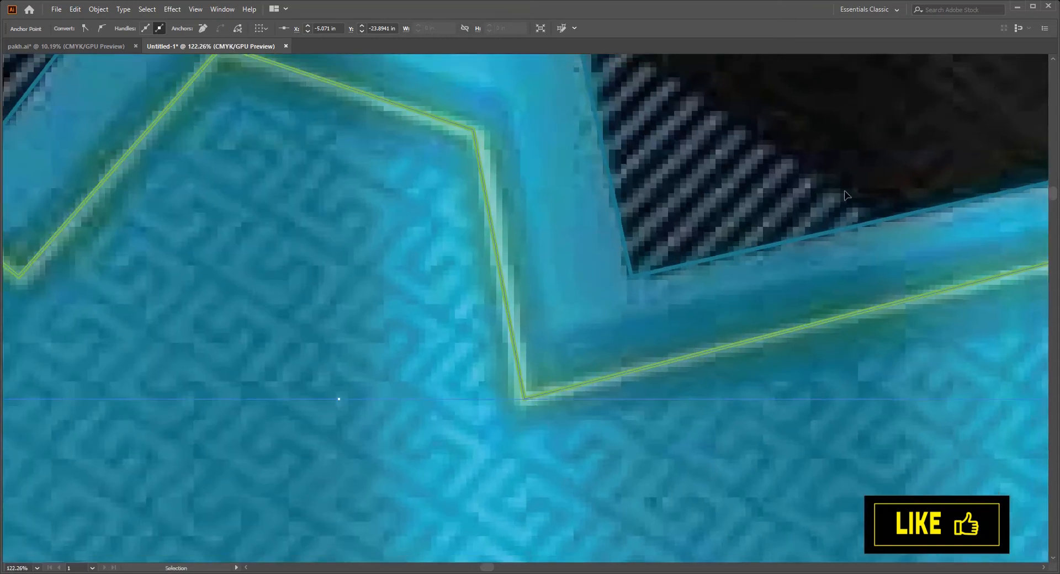
scroll(882, 243, down, 3)
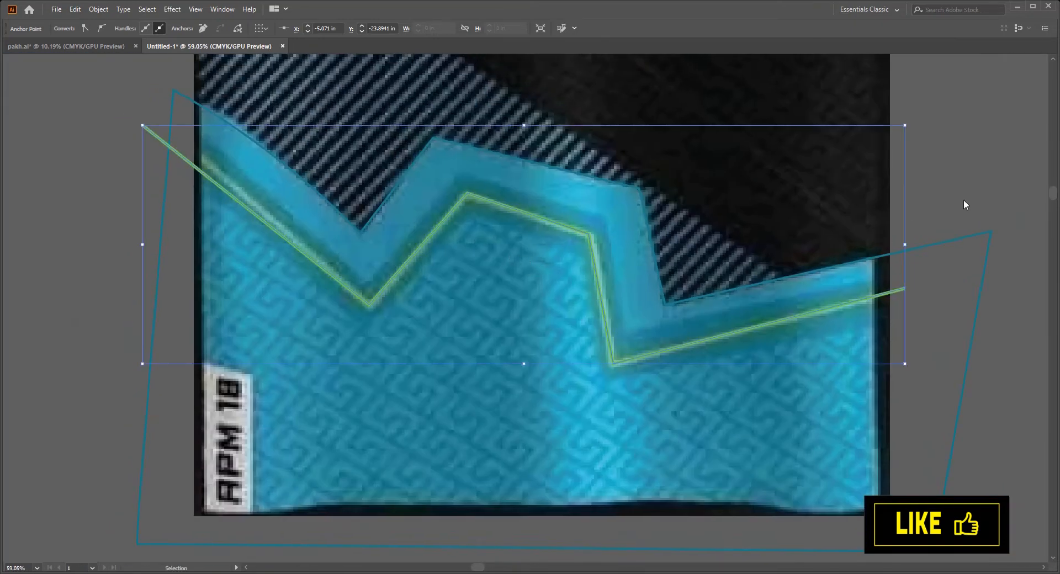
Move the left end of the green zigzag line up and inward so the segment follows the mockup's line
scroll(685, 331, up, 3)
scroll(685, 334, down, 5)
click(313, 273)
drag(438, 253, 591, 363)
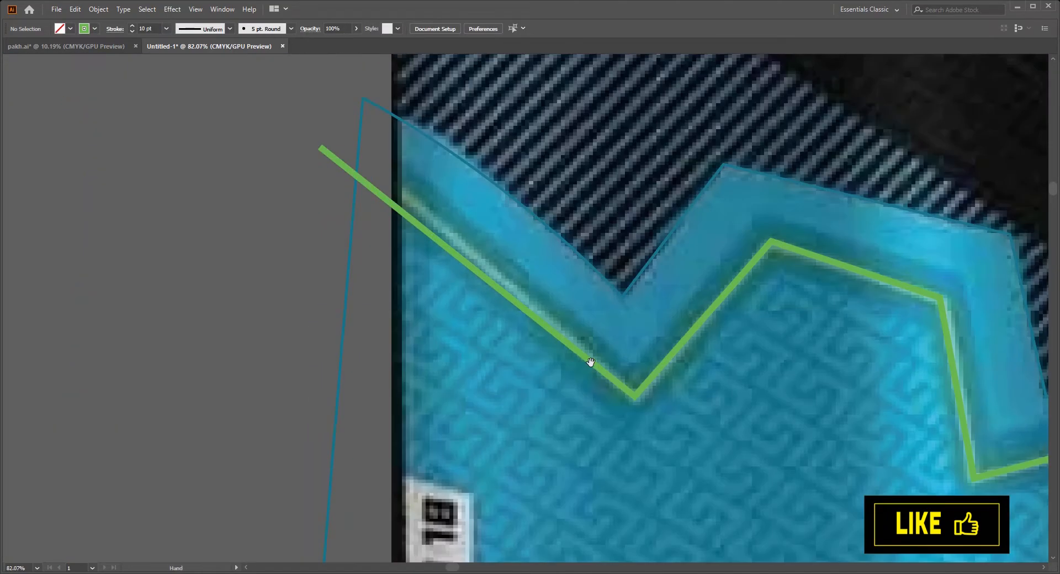
drag(322, 148, 344, 132)
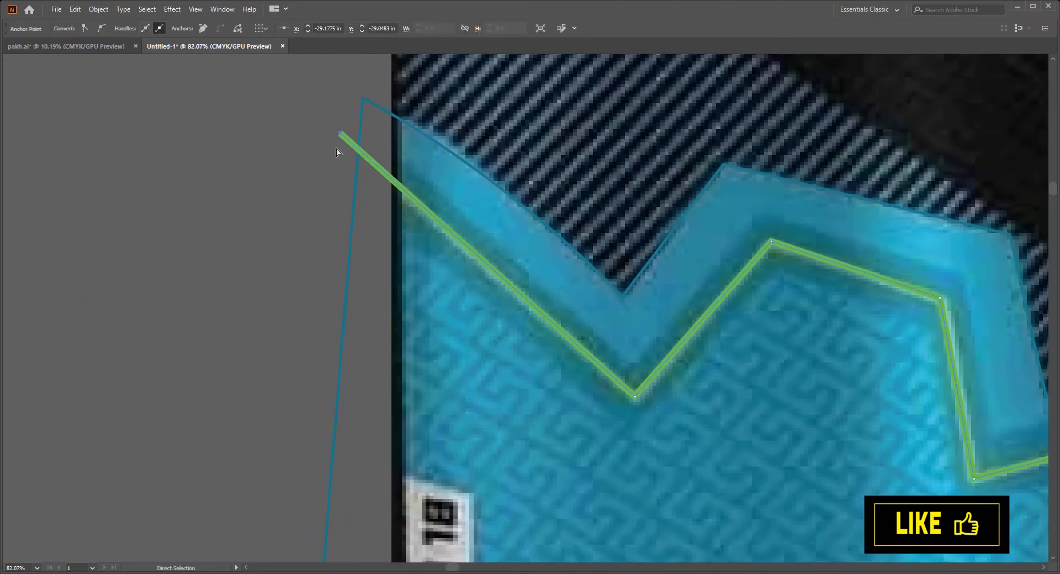
click(338, 152)
scroll(482, 299, down, 1)
scroll(502, 312, down, 2)
scroll(513, 331, up, 2)
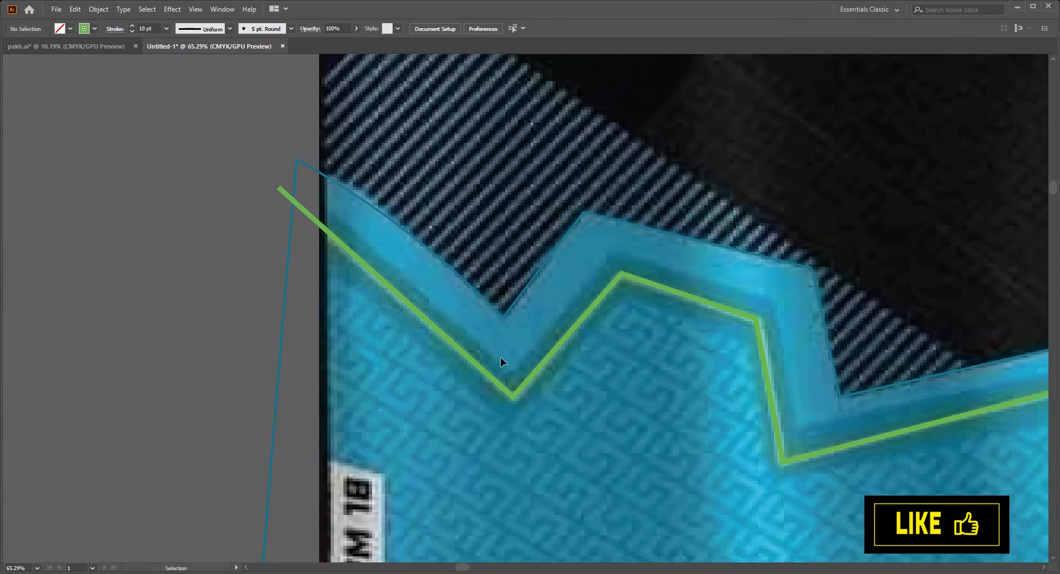
Trace the upper edge of the dark shadow band above the zigzag line with the Pen tool, past both jersey sides
drag(314, 222, 477, 412)
click(509, 376)
click(573, 297)
drag(734, 348, 541, 267)
click(566, 326)
click(547, 362)
drag(827, 317, 722, 336)
click(747, 316)
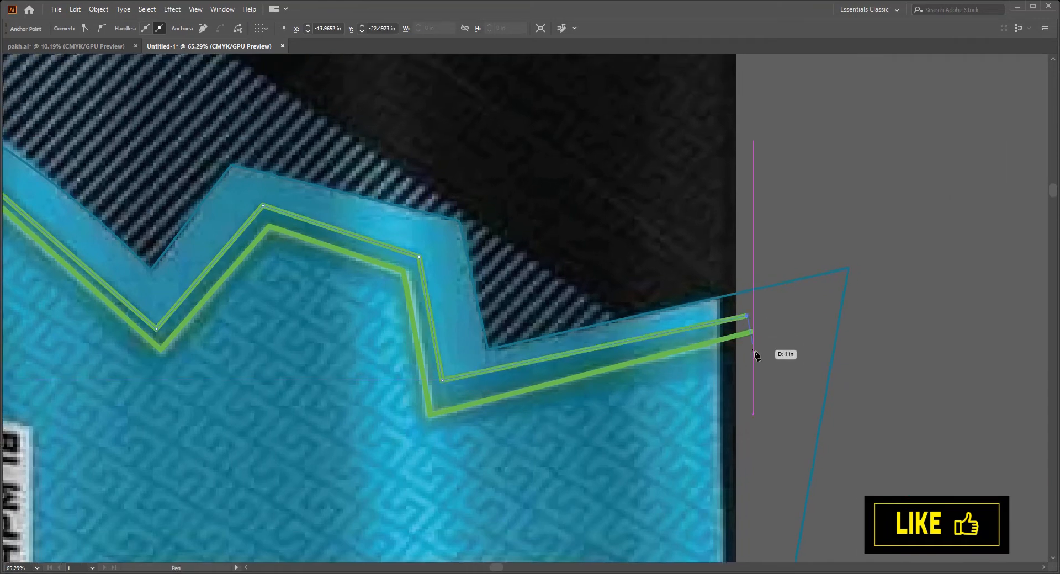
Continue the band outline back below the zigzag line, parallel to it, and close it at its starting point
click(752, 355)
click(417, 434)
drag(438, 434, 509, 489)
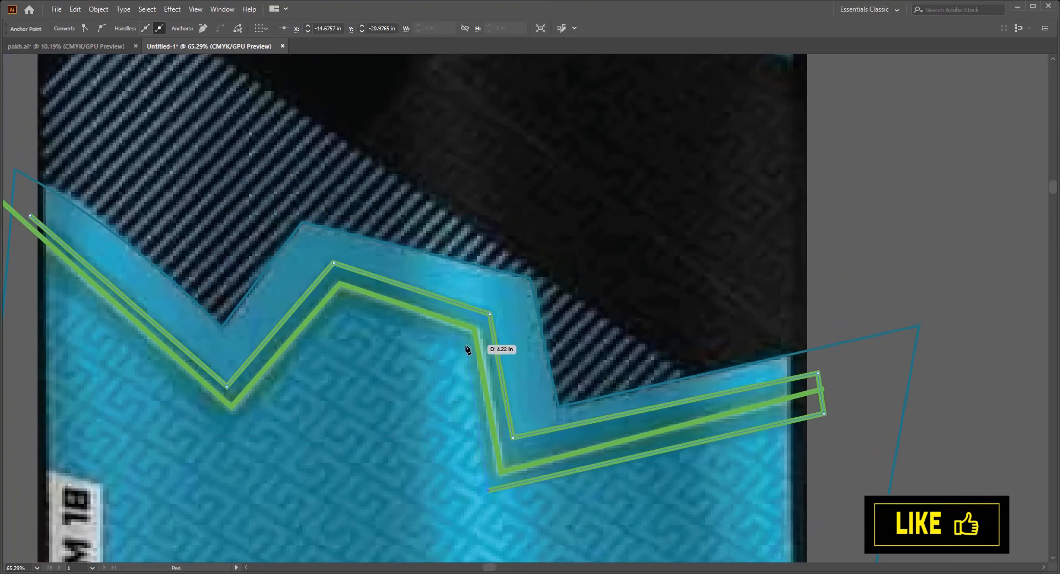
click(464, 340)
drag(499, 361, 505, 366)
click(399, 340)
drag(399, 340, 634, 282)
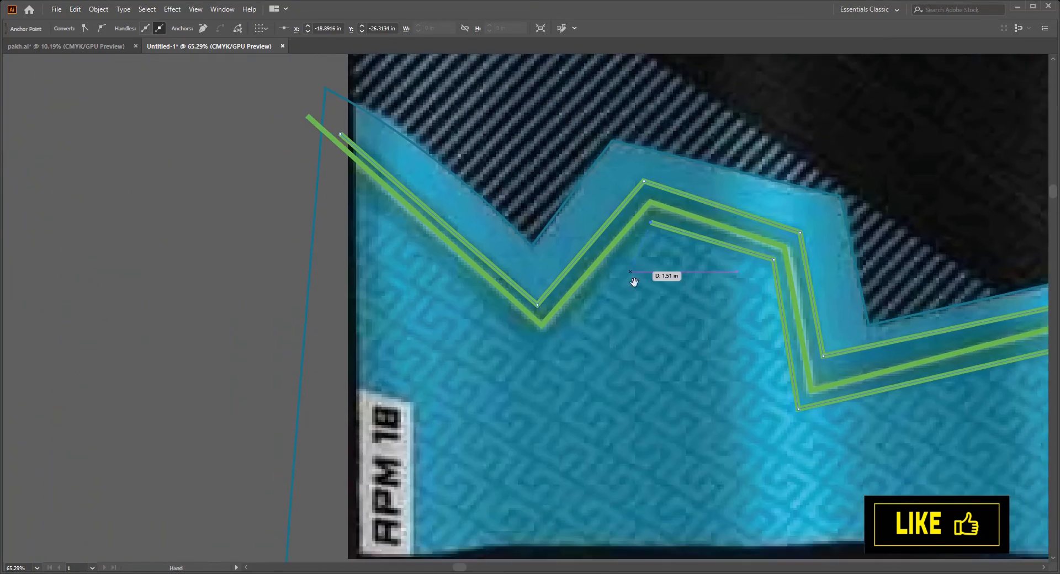
click(545, 345)
drag(546, 346, 604, 366)
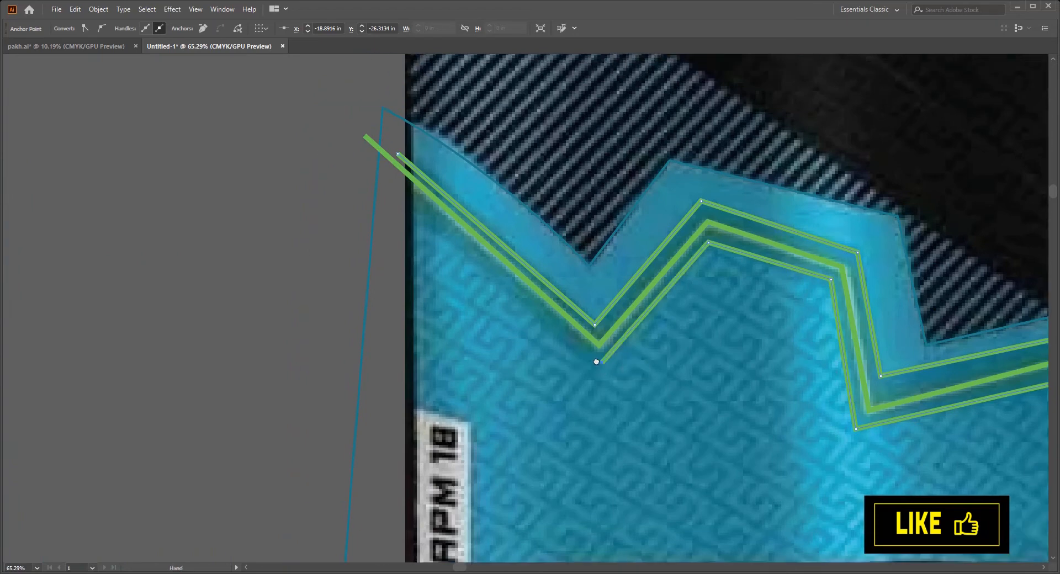
click(386, 175)
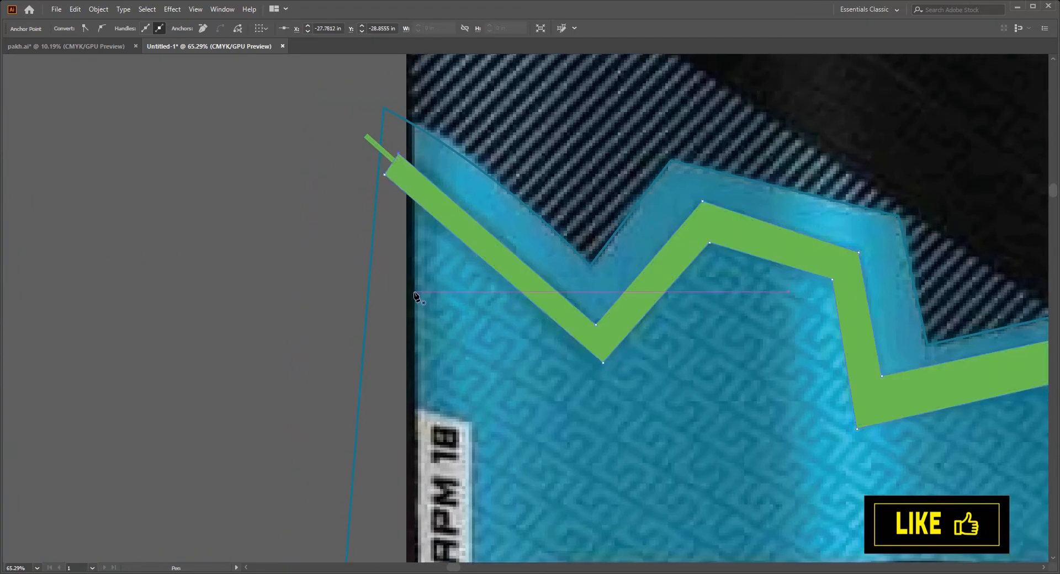
Fill the shadow band with the dark teal sampled from the mockup and place it behind the green zigzag line
key(i)
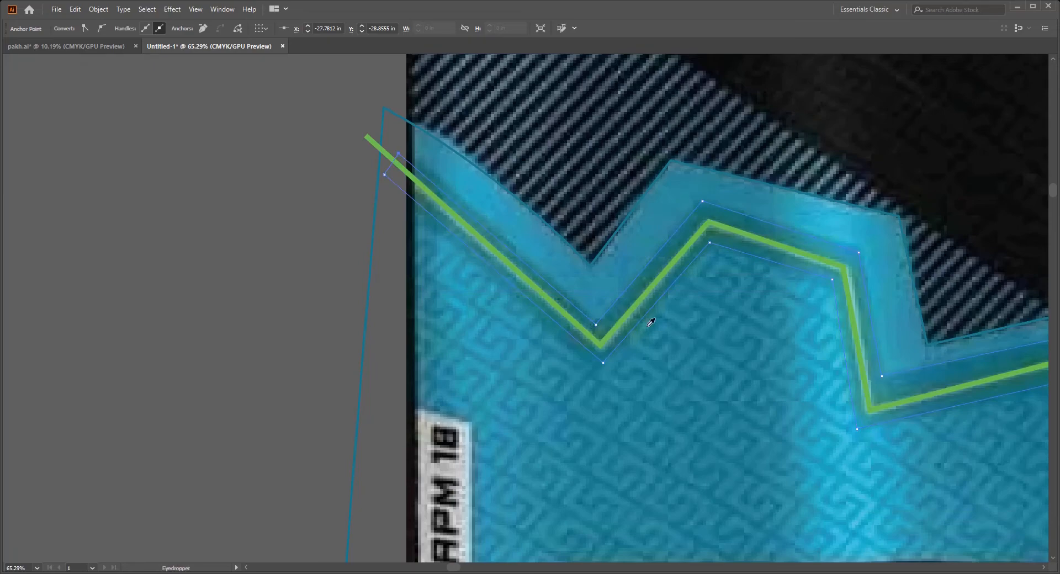
click(677, 253)
key(ctrl+z)
key(v)
click(556, 271)
click(535, 284)
Show all hidden artwork and set the dark teal band's opacity to 80%
key(ctrl+shift+z)
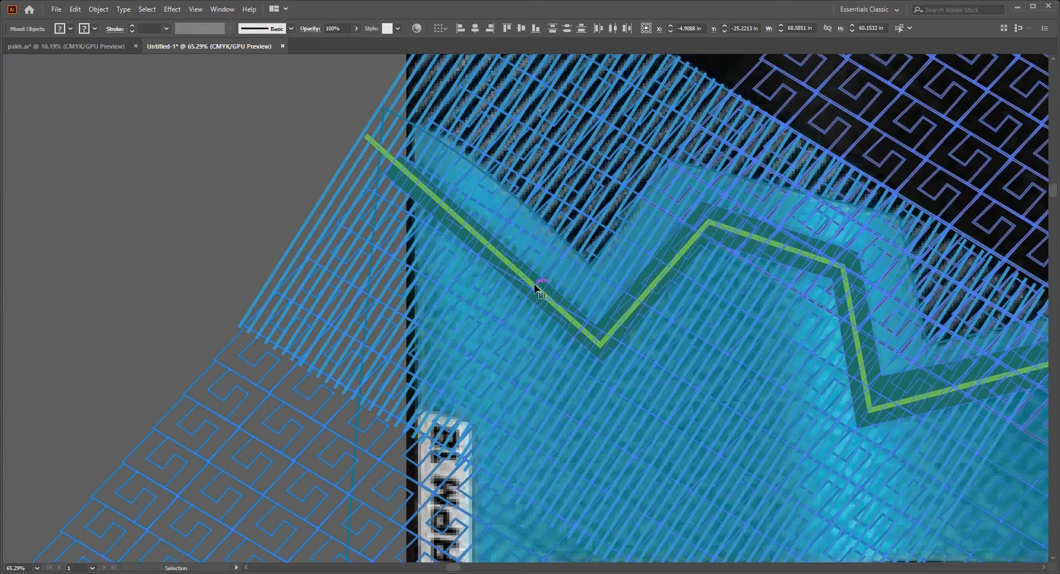
scroll(494, 323, down, 3)
drag(596, 371, 657, 372)
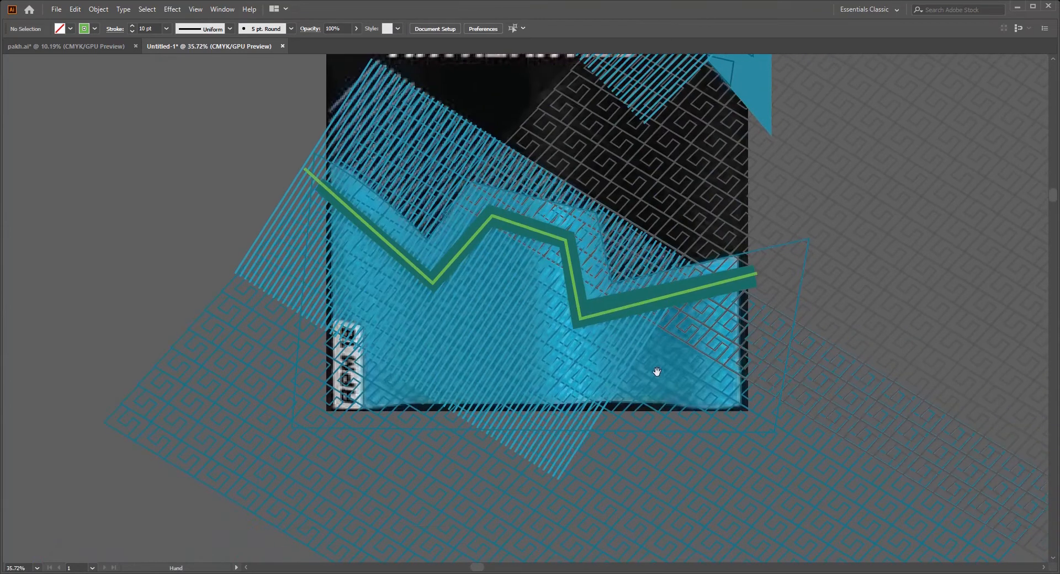
click(565, 237)
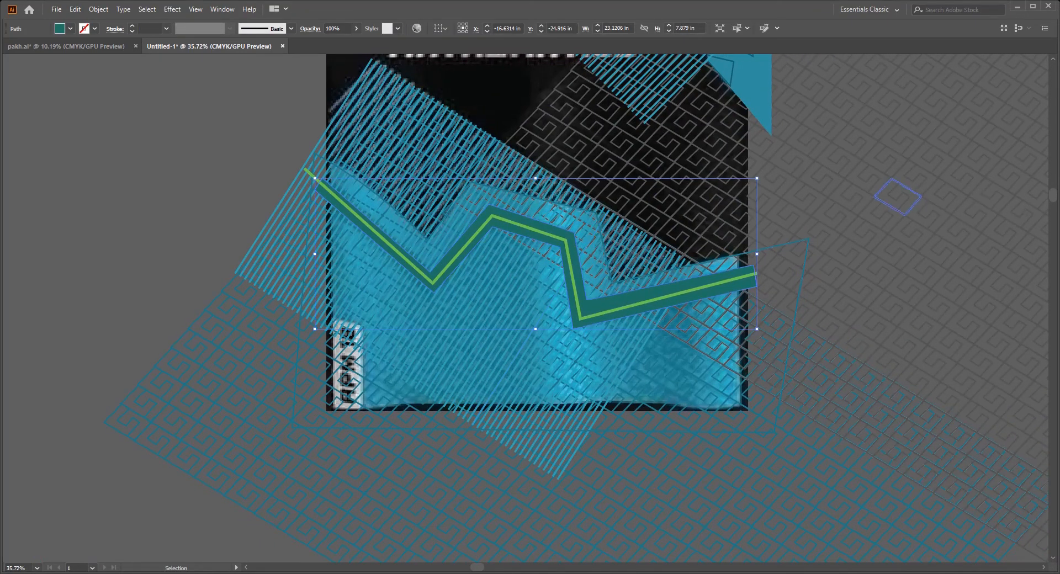
key(5)
key(9)
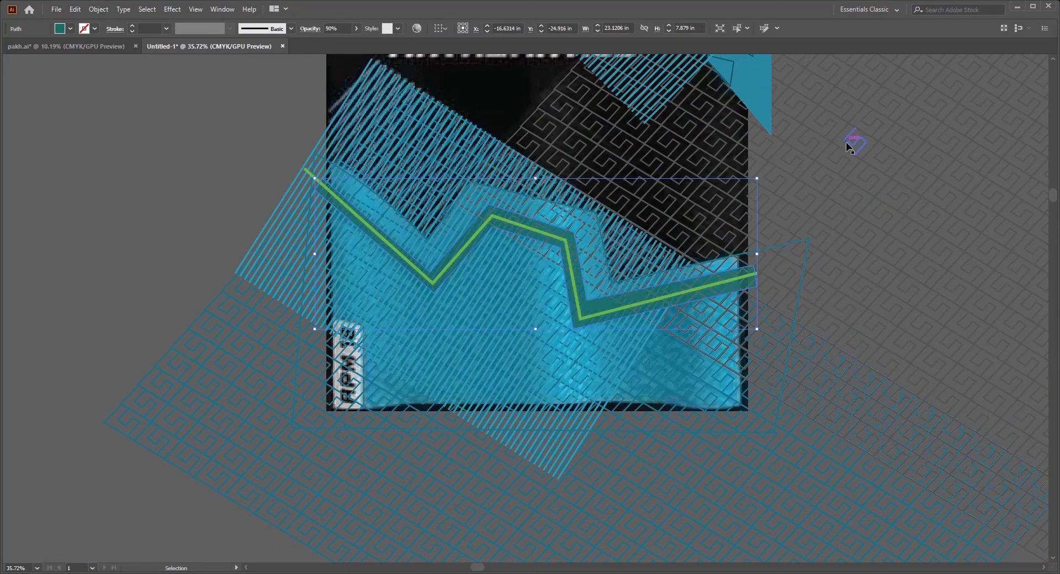
key(ctrl+shift+a)
Fill the lower panel with the lighter blue sampled from the shoulder panel at the jersey's upper corner
key(z)
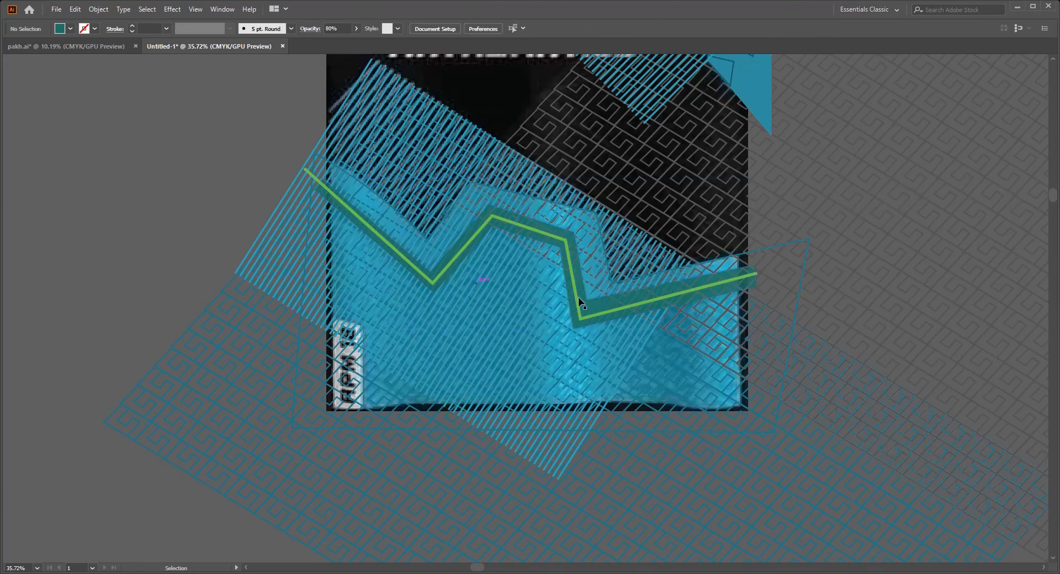
mouse_move(578, 298)
mouse_down()
mouse_move(596, 248)
mouse_move(562, 212)
mouse_move(635, 215)
mouse_move(622, 301)
mouse_move(585, 300)
mouse_up()
key(v)
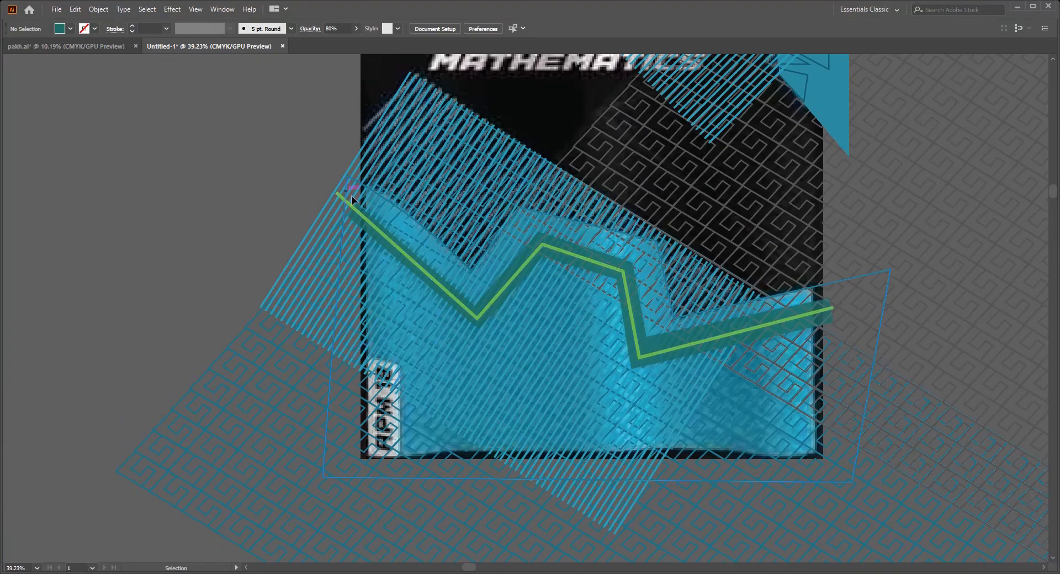
click(343, 213)
scroll(331, 221, up, 5)
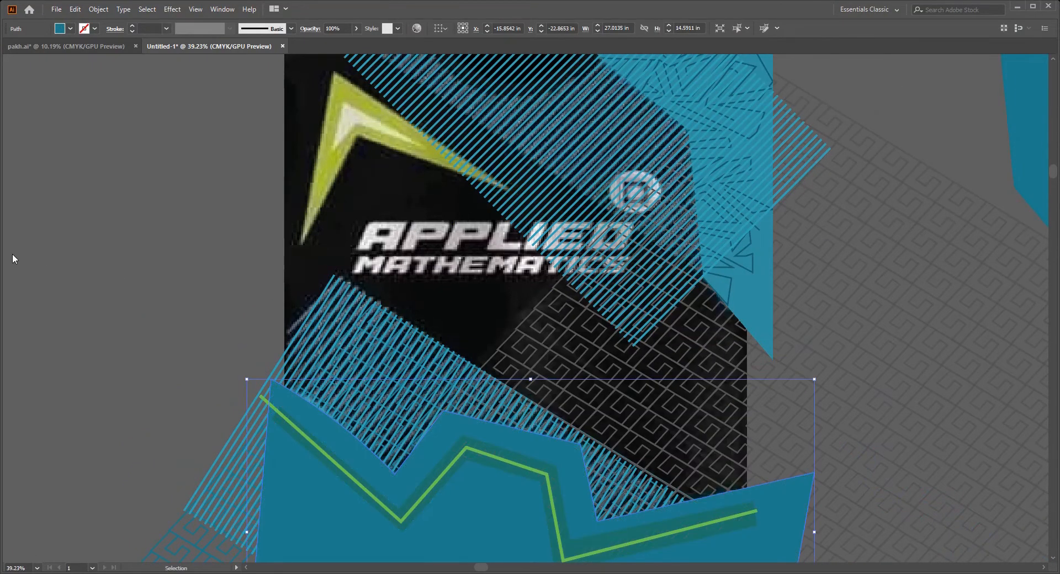
key(i)
scroll(386, 276, up, 5)
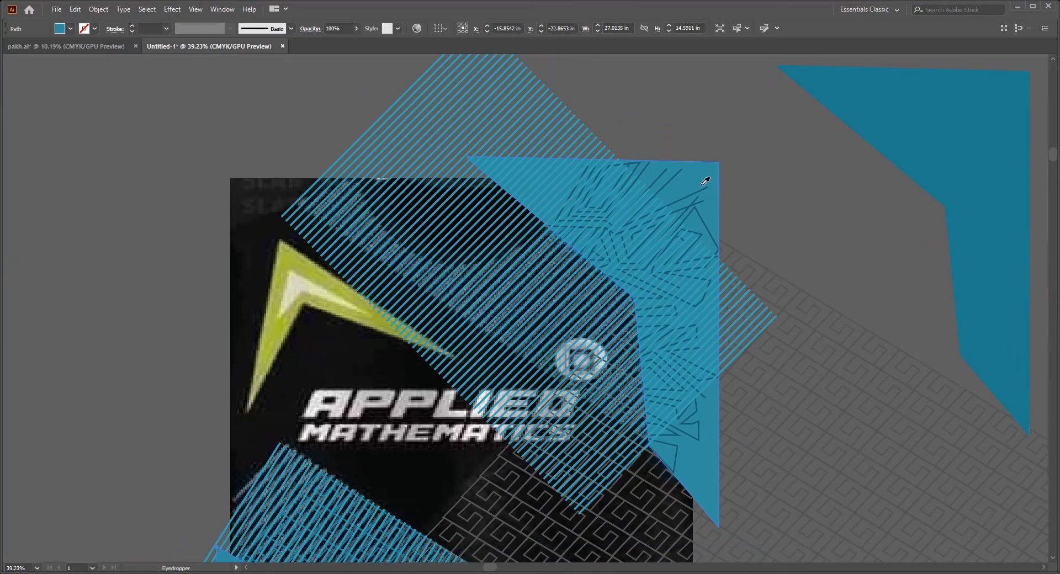
scroll(706, 166, down, 5)
scroll(670, 256, down, 4)
key(v)
click(346, 305)
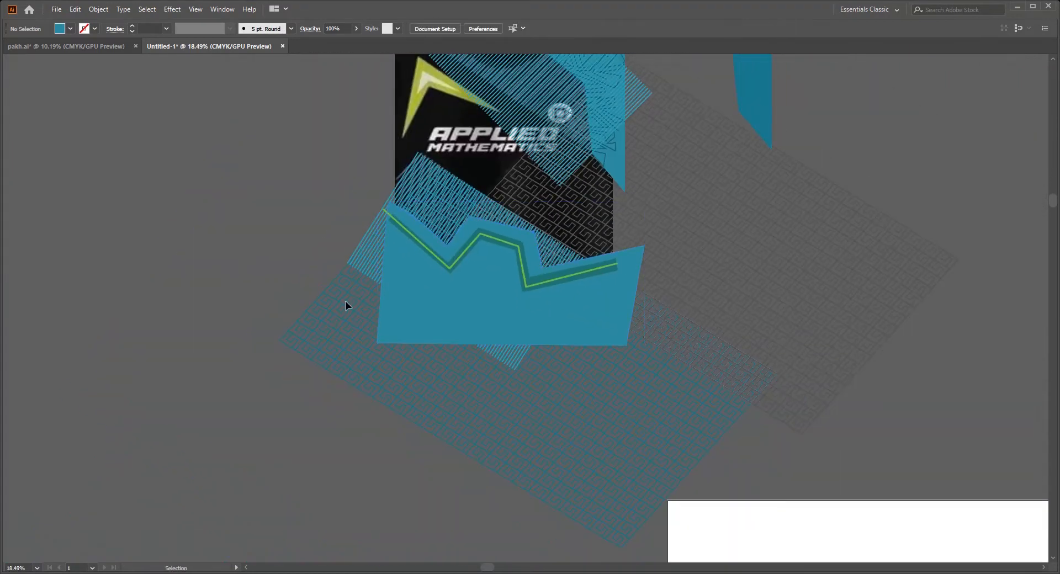
Bring the blue key pattern in front of the lower blue panel
scroll(346, 305, up, 5)
click(251, 403)
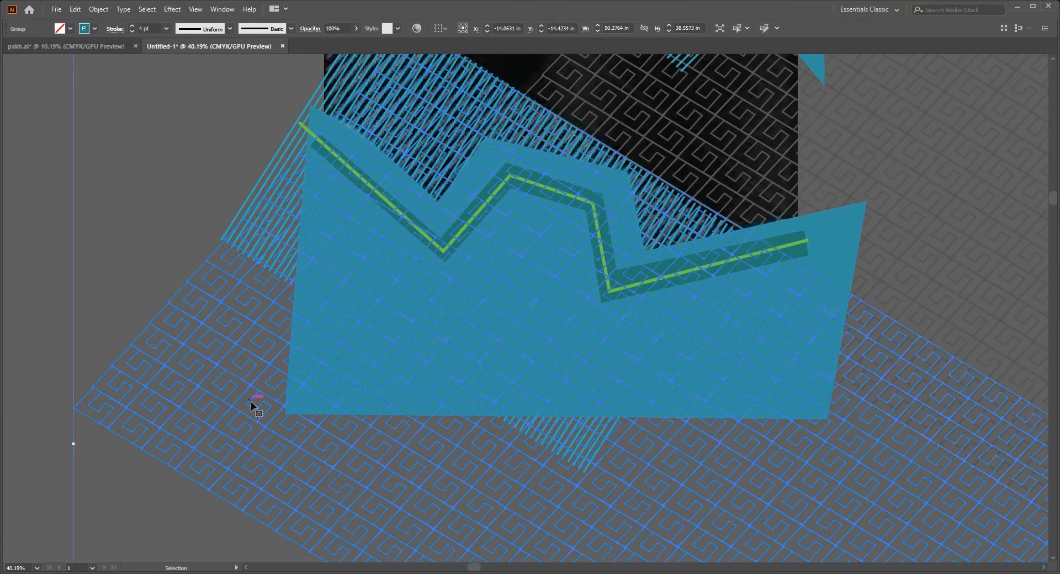
click(219, 181)
scroll(497, 374, down, 4)
scroll(610, 385, up, 4)
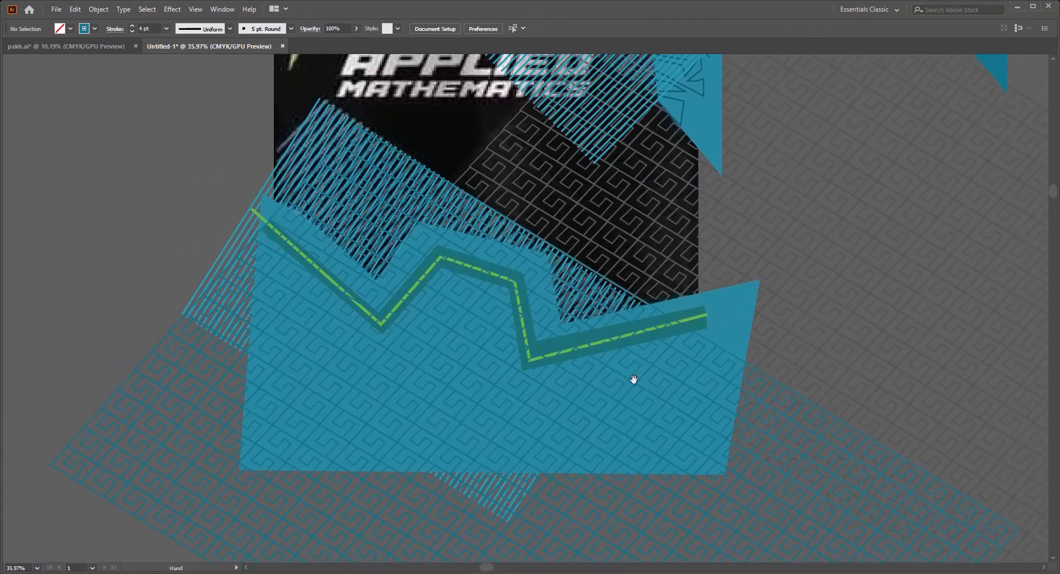
Bring the dark teal shadow band in front of the key pattern
click(697, 316)
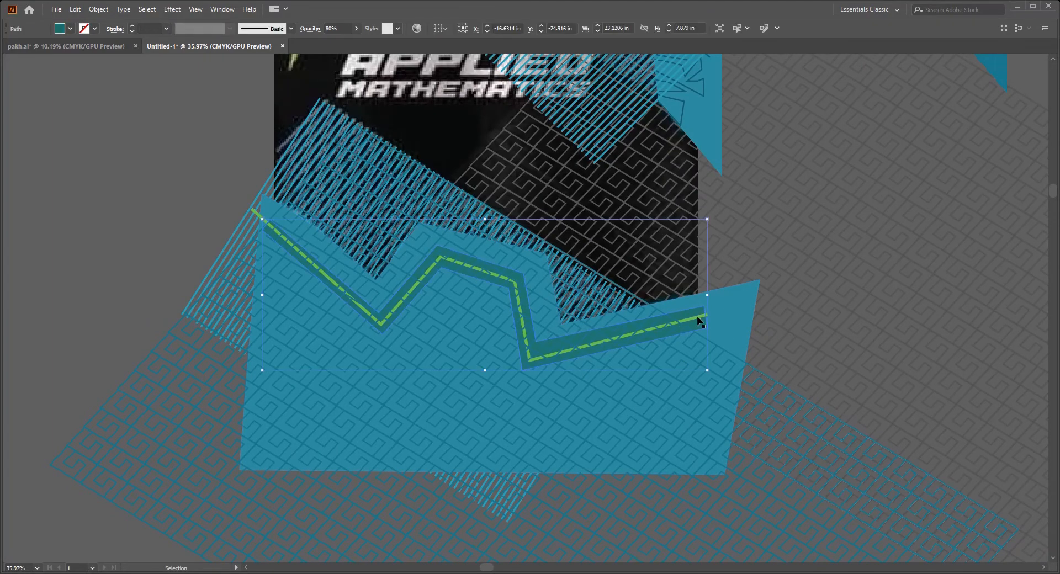
scroll(716, 326, up, 4)
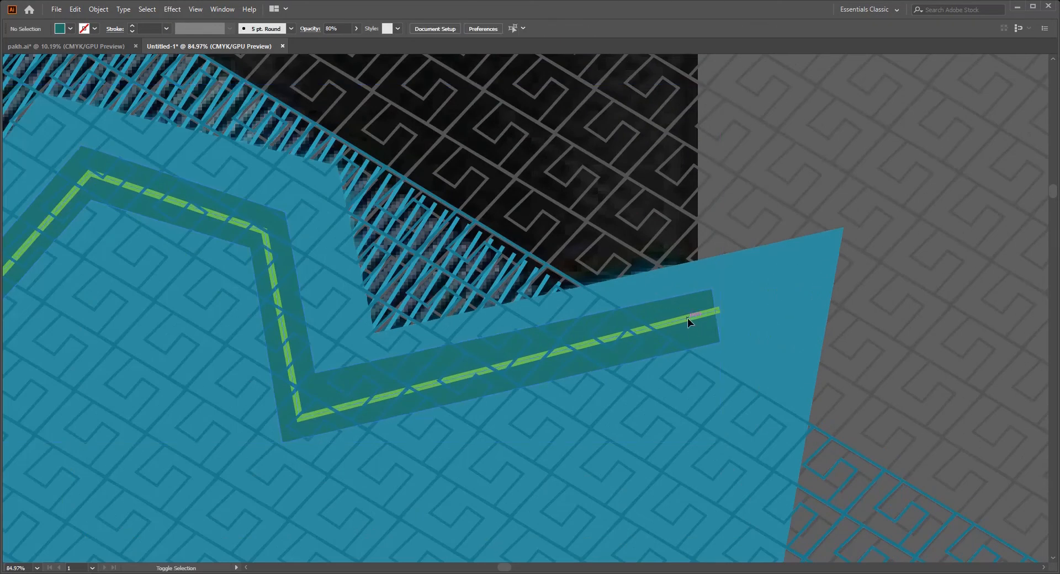
click(688, 318)
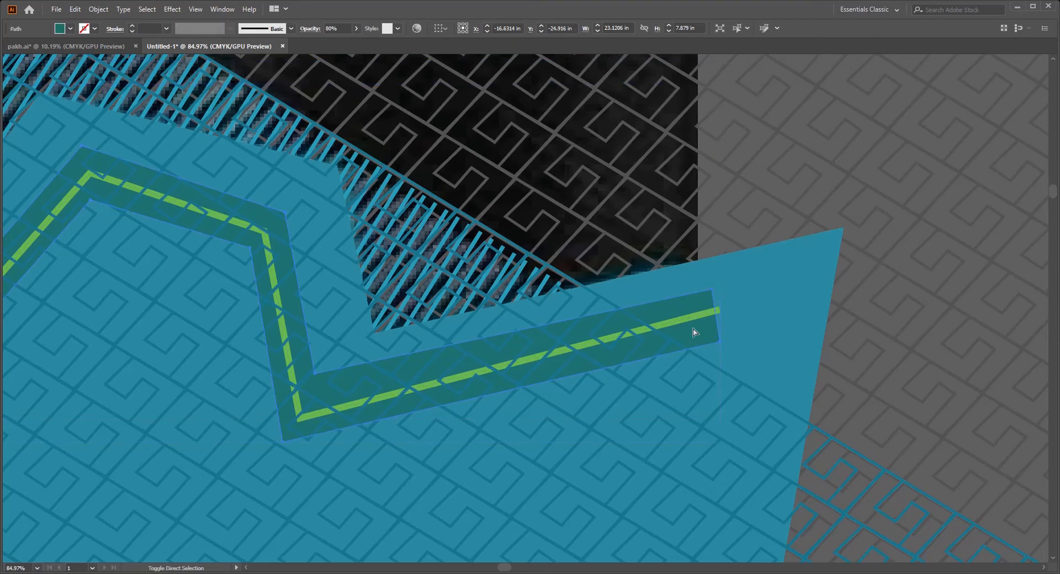
click(692, 327)
scroll(717, 343, down, 6)
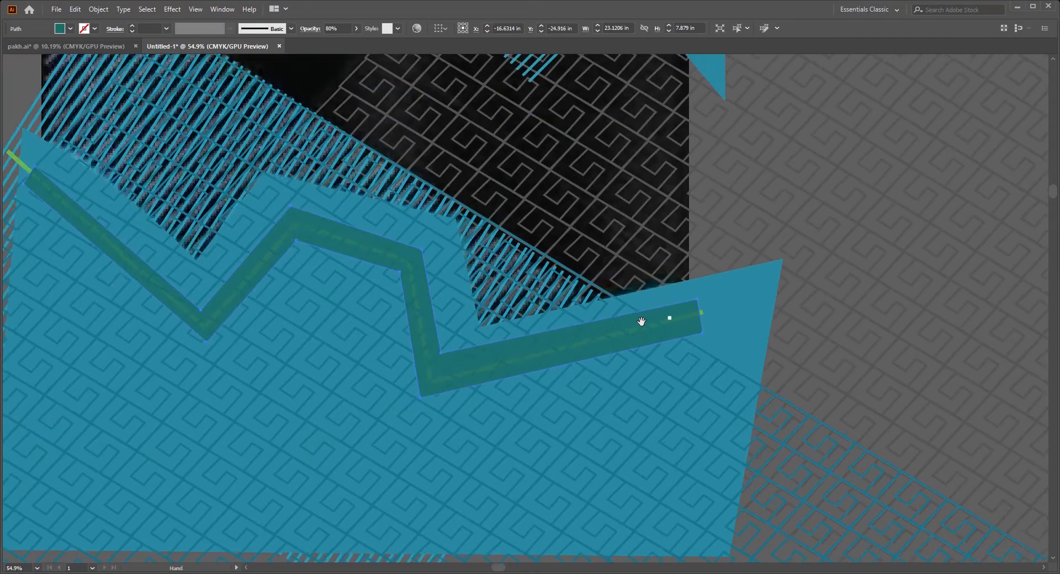
key(ctrl+shift+a)
Bring the green zigzag line in front of the dark teal band
scroll(425, 215, up, 5)
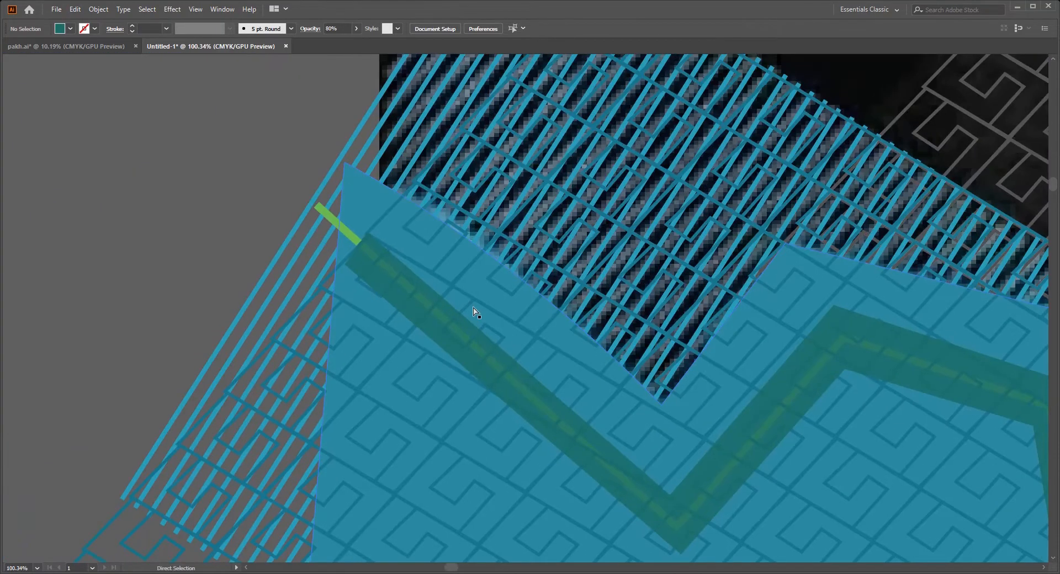
click(345, 232)
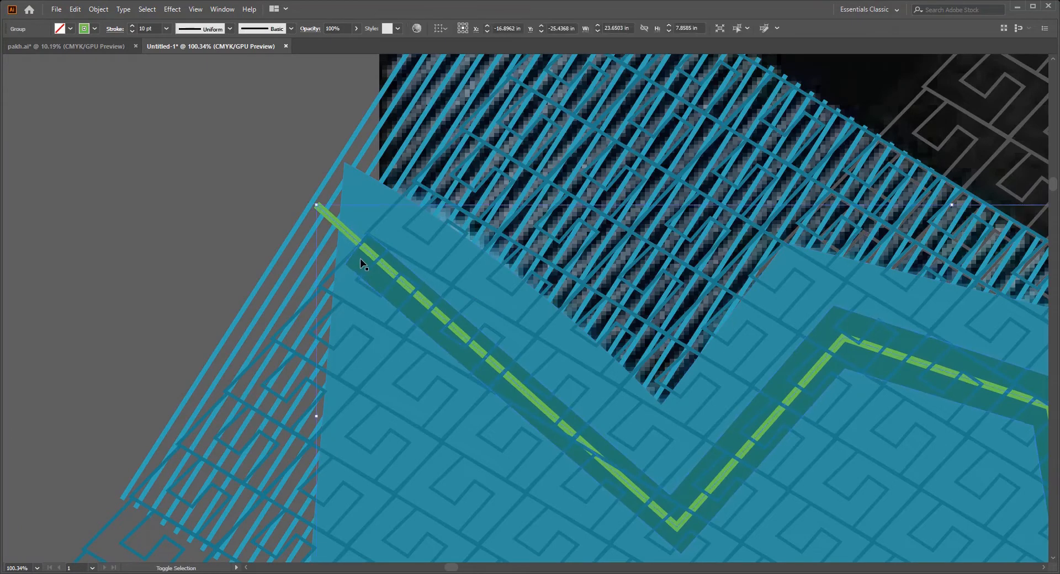
key(a)
drag(558, 315, 422, 298)
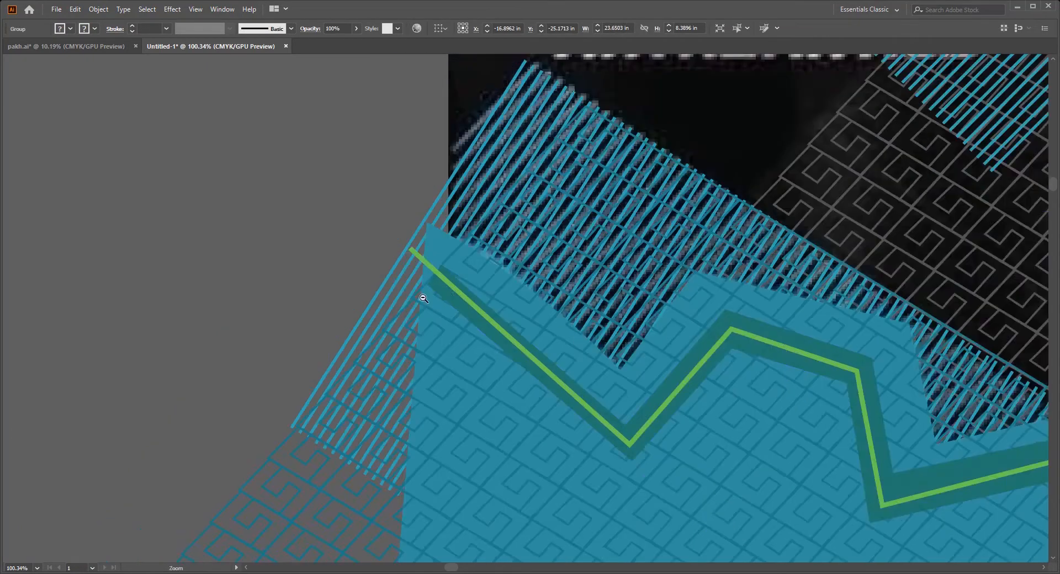
key(ctrl+shift+a)
Remove the key pattern pieces above the band on the jersey's right half with the Shape Builder tool
drag(563, 362, 461, 332)
drag(710, 428, 650, 316)
drag(733, 373, 656, 364)
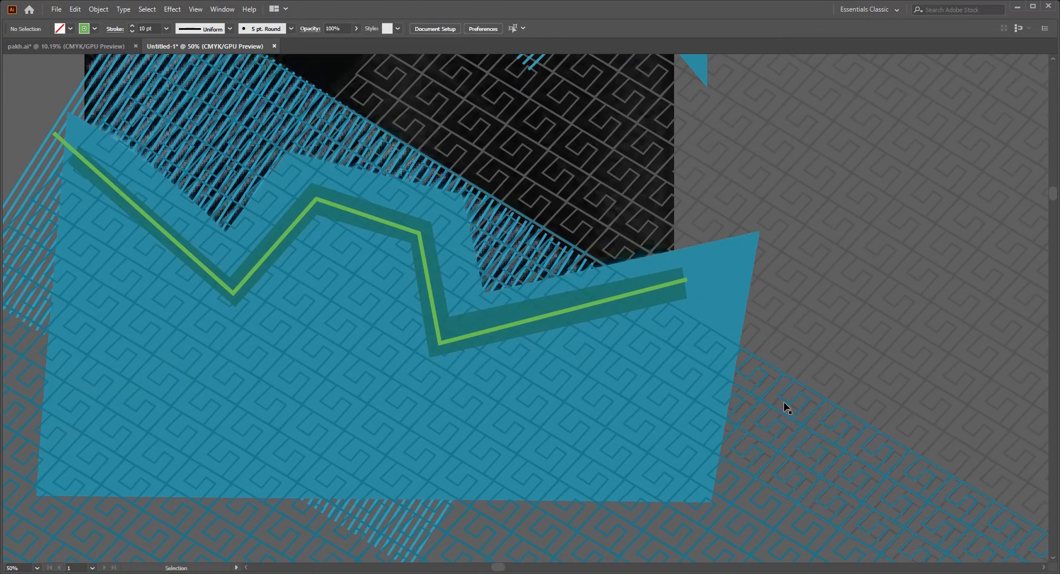
click(775, 414)
shift+click(674, 293)
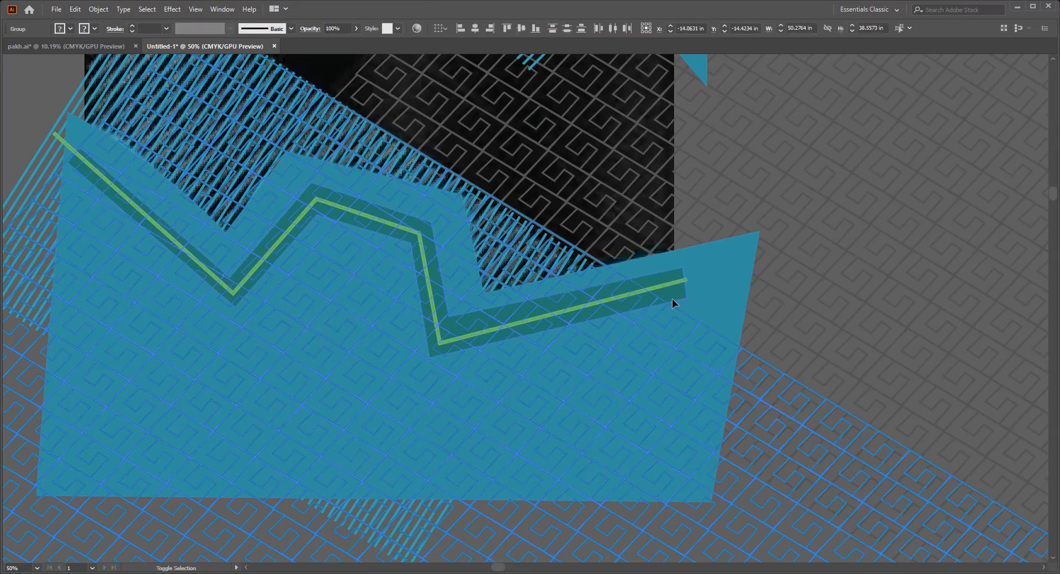
key(shift+m)
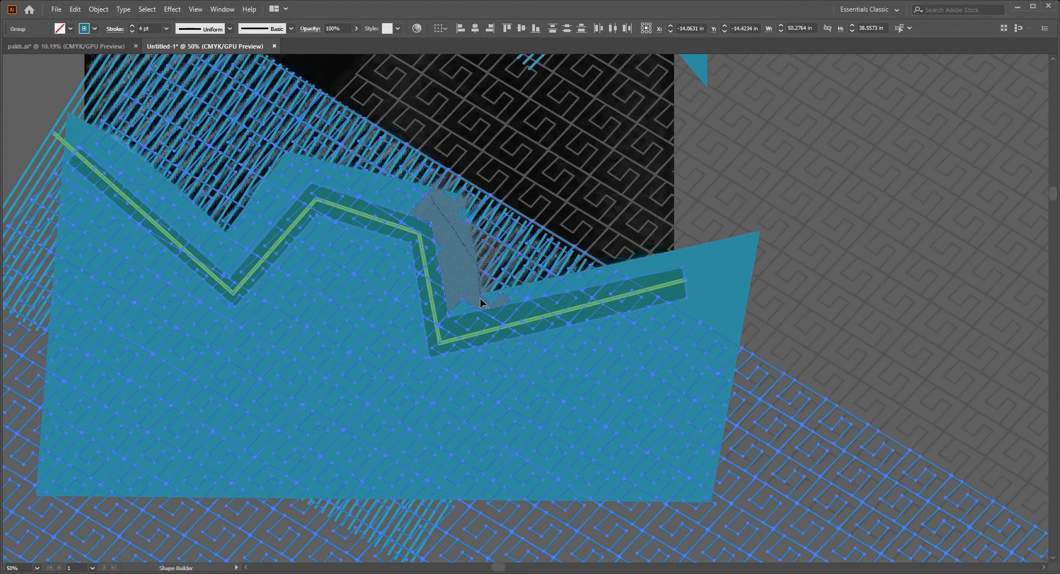
click(452, 286)
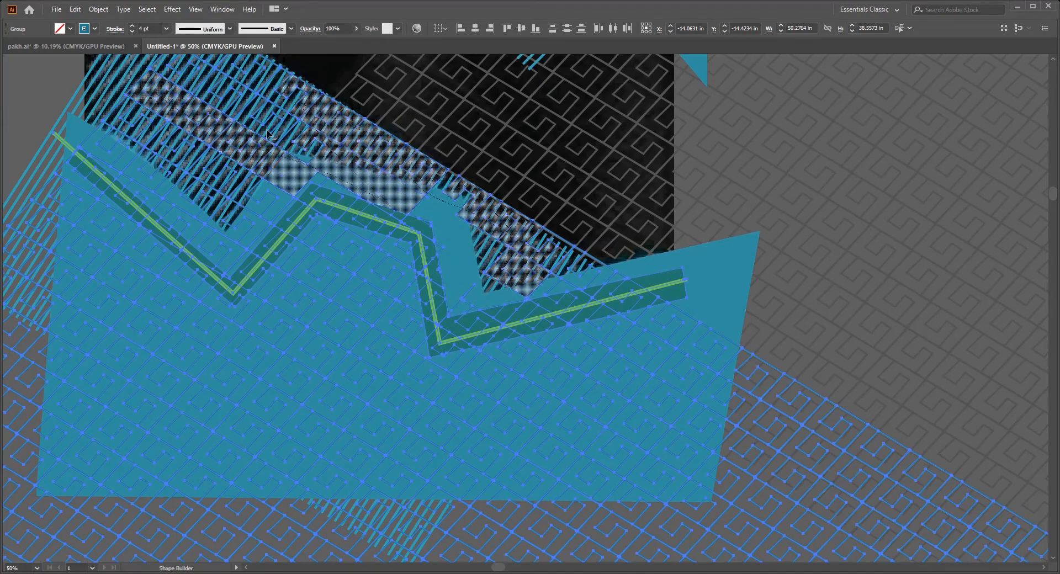
click(399, 200)
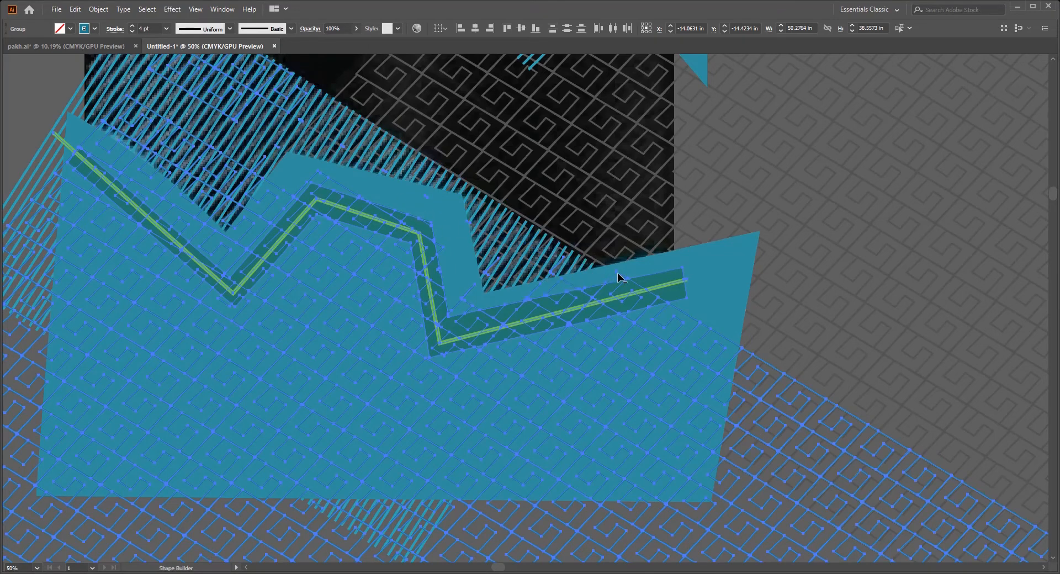
drag(619, 276, 544, 293)
Remove the blue key pattern pieces overlapping the diagonal stripes on the jersey's left side with the Shape Builder tool
mouse_move(482, 275)
mouse_down()
mouse_move(469, 304)
mouse_move(531, 332)
mouse_move(738, 389)
mouse_up()
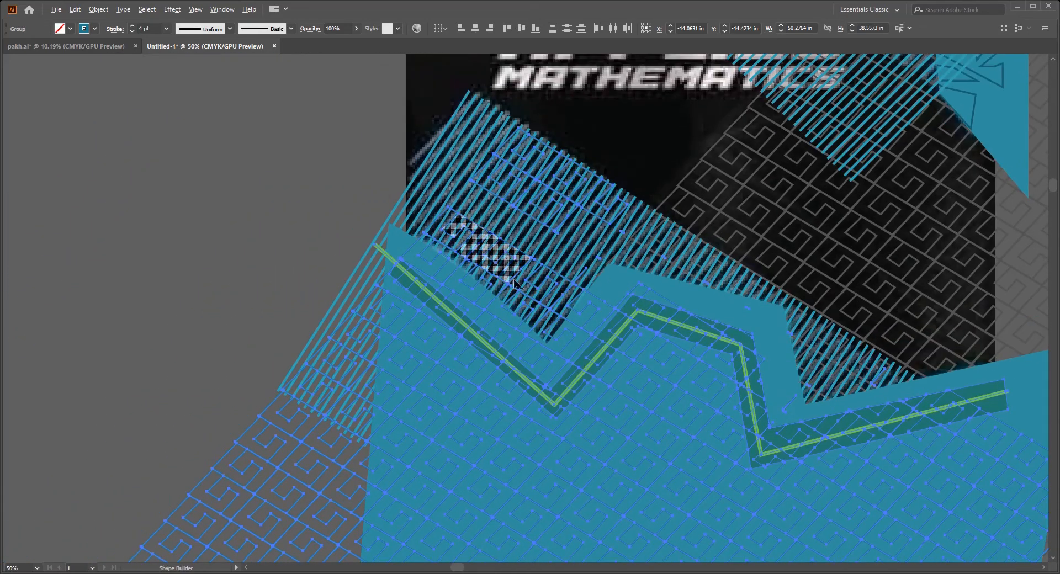
mouse_move(462, 288)
mouse_down()
mouse_move(531, 361)
mouse_move(556, 356)
mouse_move(593, 315)
mouse_move(579, 298)
mouse_move(594, 316)
mouse_move(555, 251)
mouse_move(549, 195)
mouse_move(519, 151)
mouse_move(559, 188)
mouse_move(592, 180)
mouse_up()
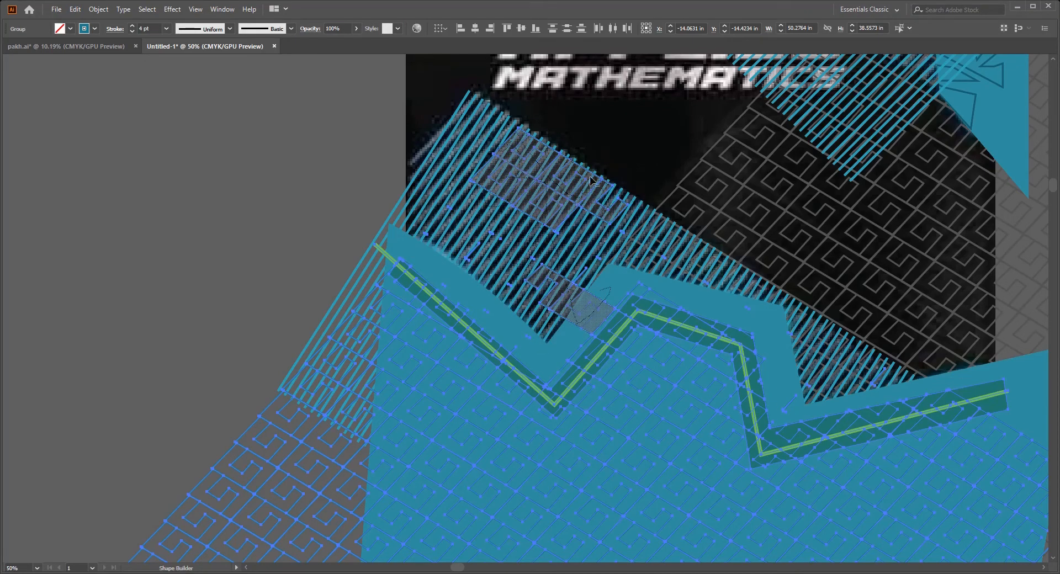
drag(505, 269, 506, 273)
mouse_move(509, 289)
mouse_down()
mouse_move(407, 287)
mouse_move(381, 320)
mouse_up()
mouse_move(382, 320)
mouse_down()
mouse_move(446, 318)
mouse_move(438, 263)
mouse_move(427, 301)
mouse_move(379, 313)
mouse_up()
drag(325, 255, 306, 268)
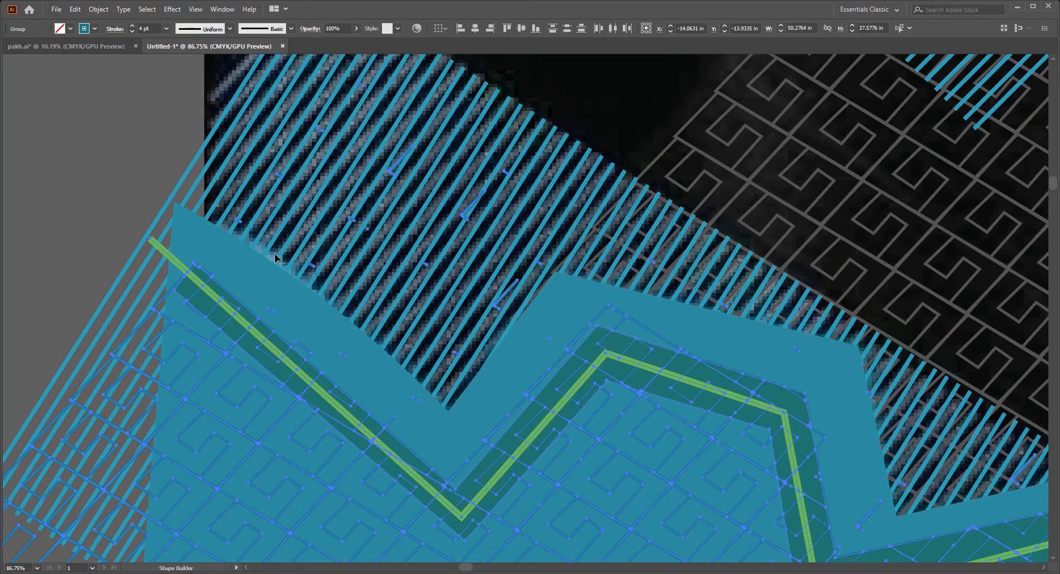
Trim the key pattern ends projecting above the dark teal zigzag band's upper edge across the lower blue panel
drag(241, 217, 237, 229)
scroll(301, 279, down, 3)
drag(296, 272, 346, 288)
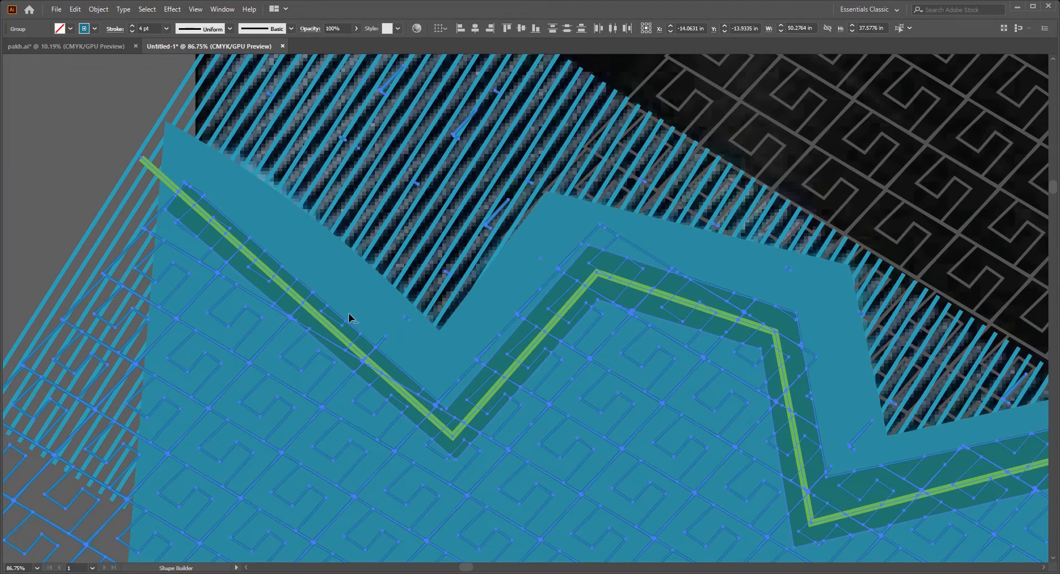
drag(392, 347, 393, 348)
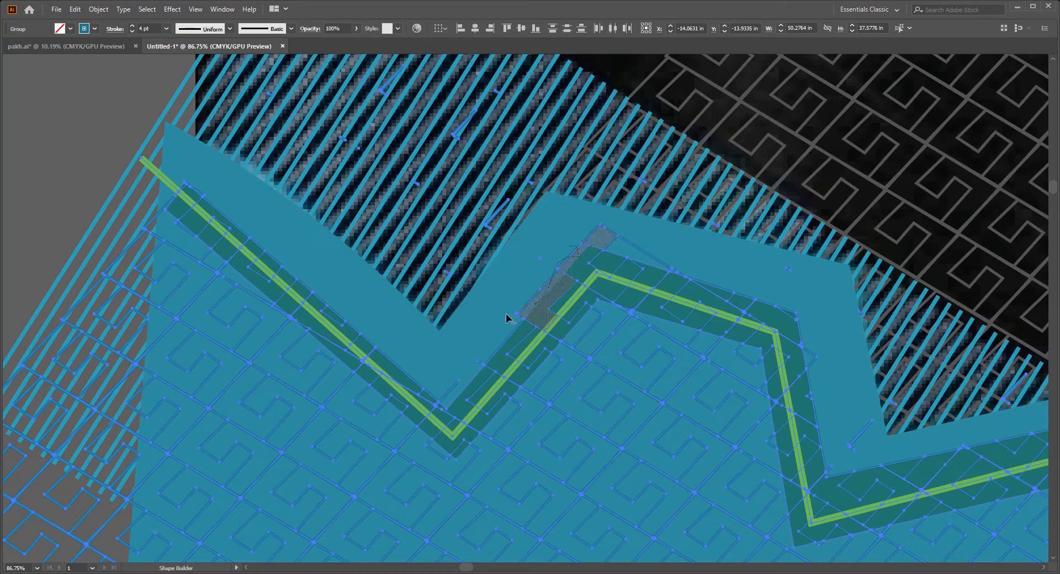
scroll(615, 335, down, 4)
drag(814, 404, 524, 345)
scroll(497, 353, up, 4)
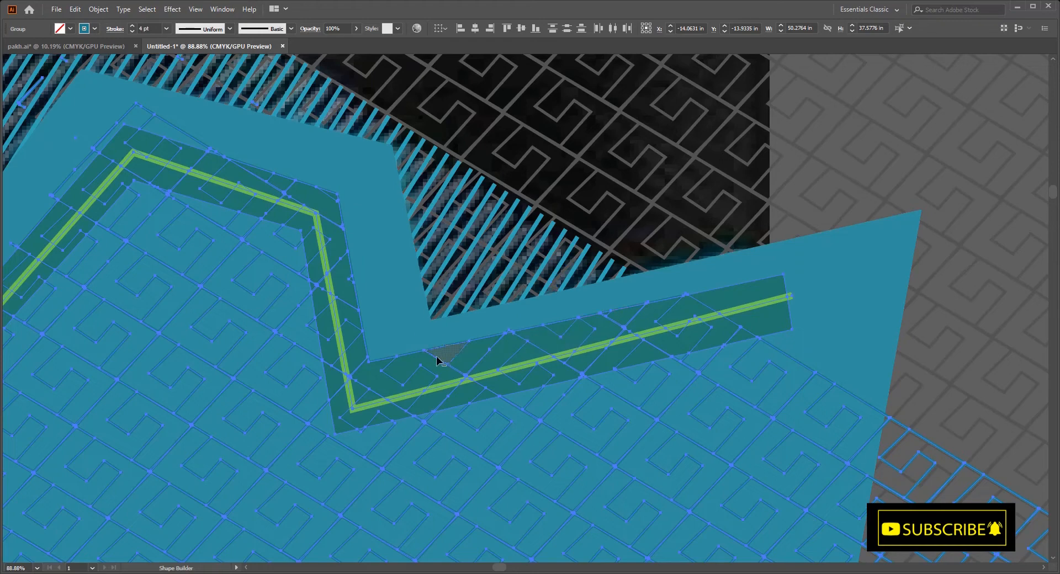
drag(431, 338, 519, 387)
drag(311, 217, 487, 351)
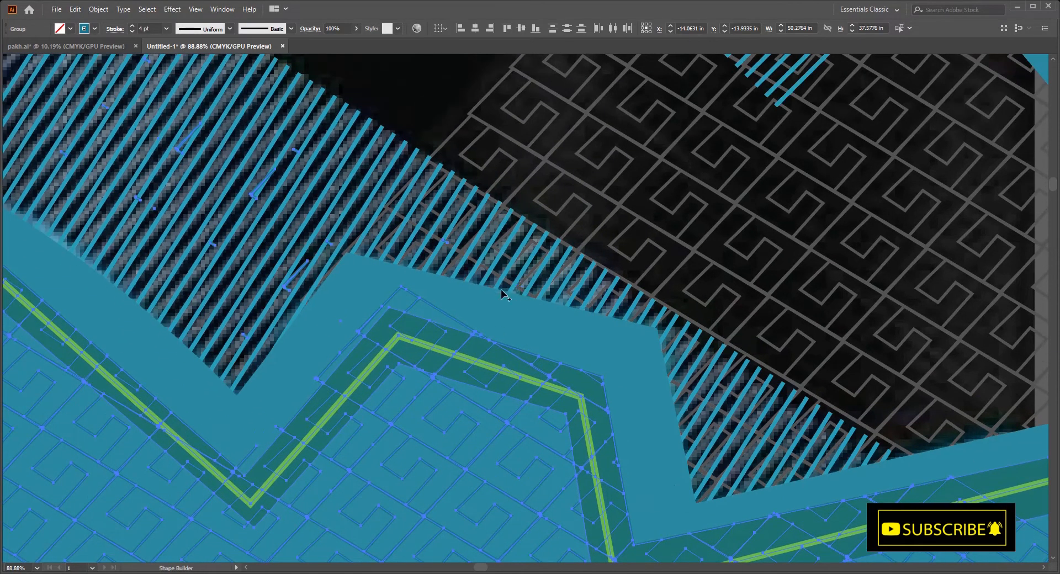
drag(471, 279, 570, 373)
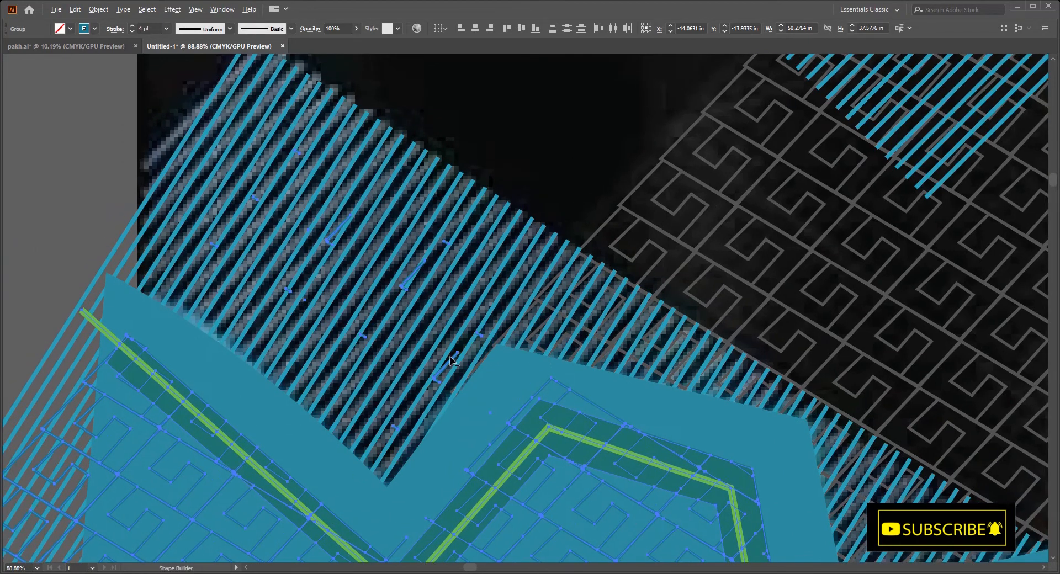
Remove the small leftover key pattern fragments scattered over the lower striped area
alt+click(439, 380)
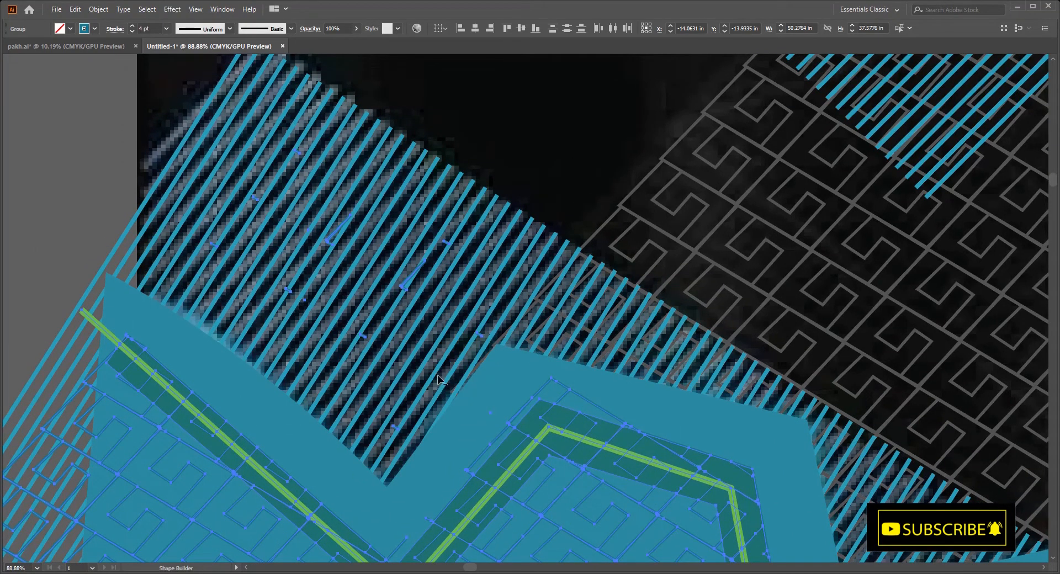
alt+click(480, 334)
alt+click(395, 428)
drag(404, 327, 495, 407)
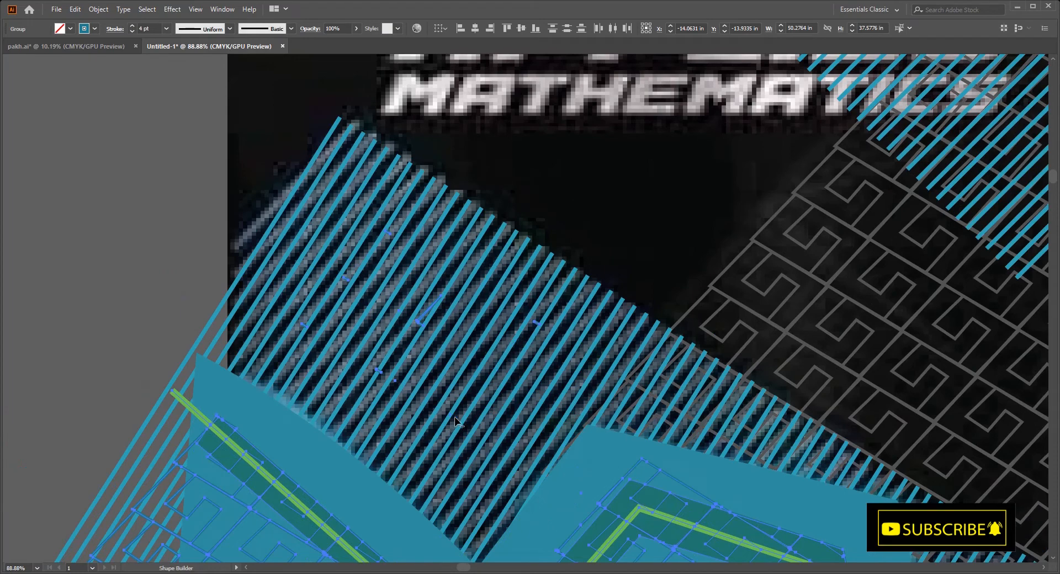
alt+click(387, 369)
alt+click(421, 324)
alt+click(387, 232)
alt+click(347, 280)
Clean up the stray key pattern stub at the band's inner V corner and undo the mistaken removal beside it
drag(525, 349, 353, 339)
drag(558, 330, 657, 331)
mouse_move(516, 339)
mouse_down()
mouse_move(596, 346)
mouse_move(614, 360)
mouse_up()
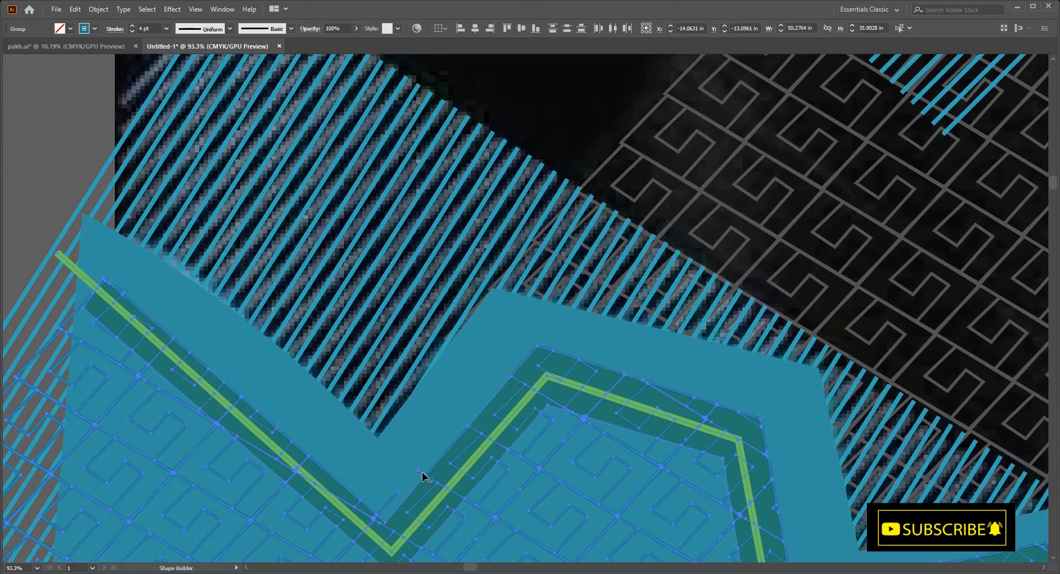
scroll(475, 467, up, 4)
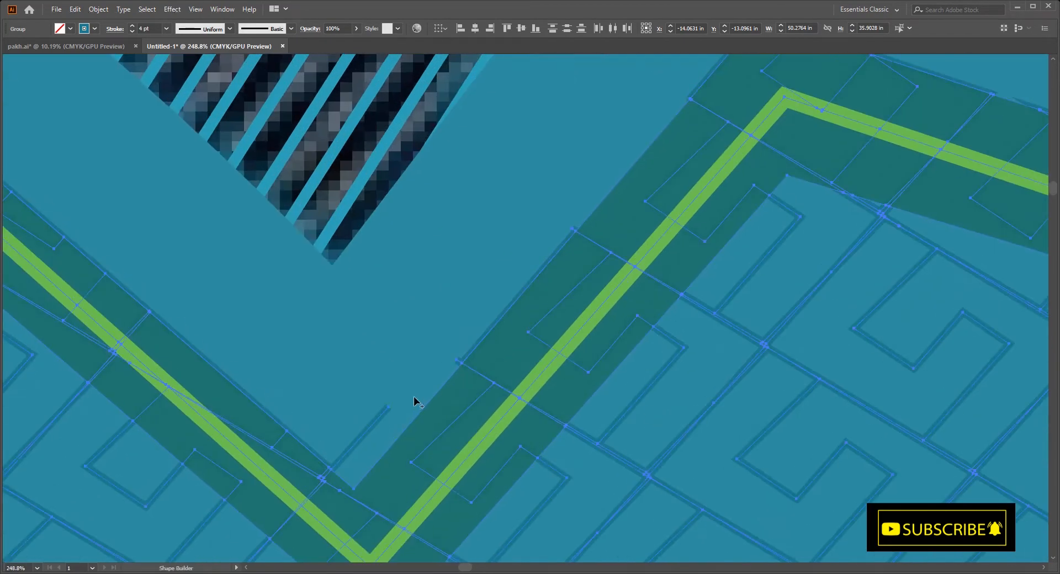
drag(415, 402, 516, 313)
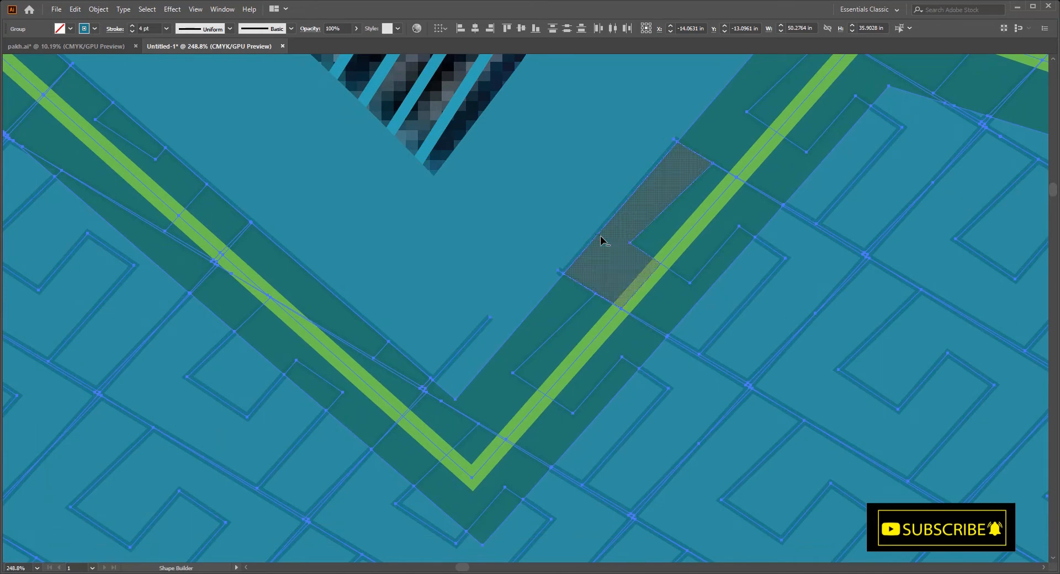
alt+click(602, 291)
key(ctrl+z)
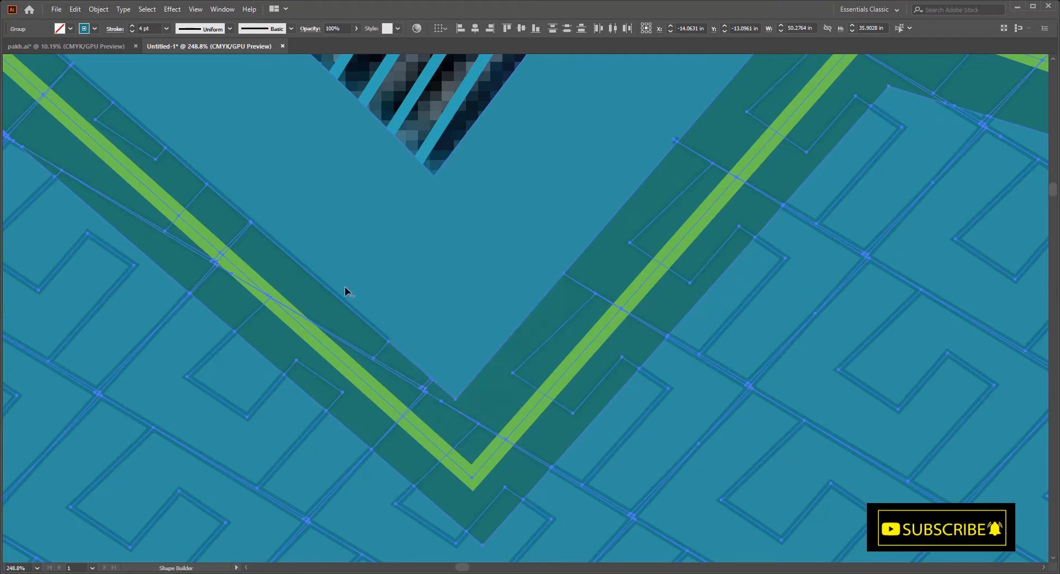
Trim the key pattern ends along the band's left arm, including the protruding pieces at its outer tip
drag(334, 298, 630, 422)
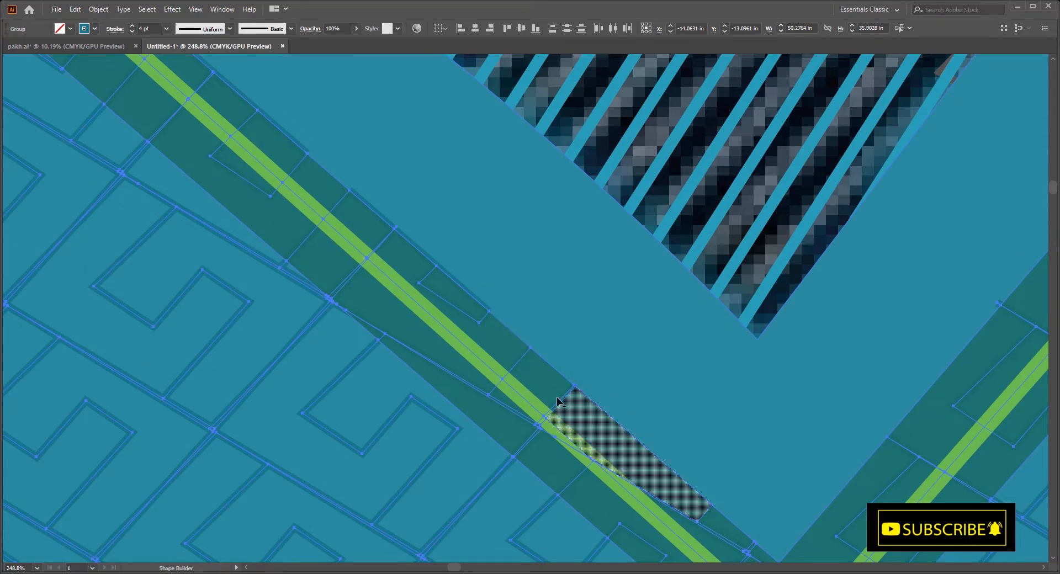
drag(421, 252, 623, 390)
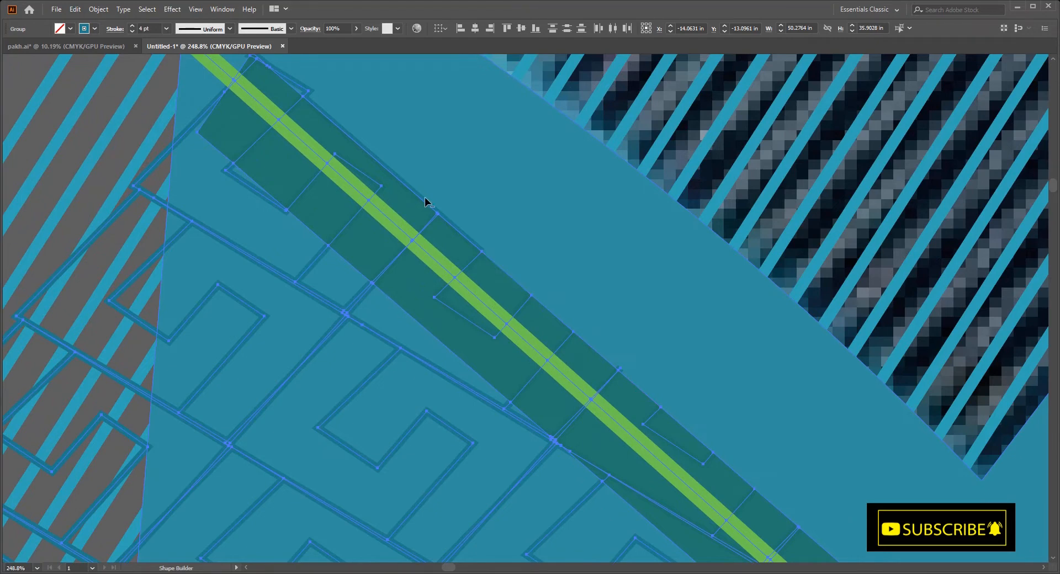
drag(448, 225, 593, 372)
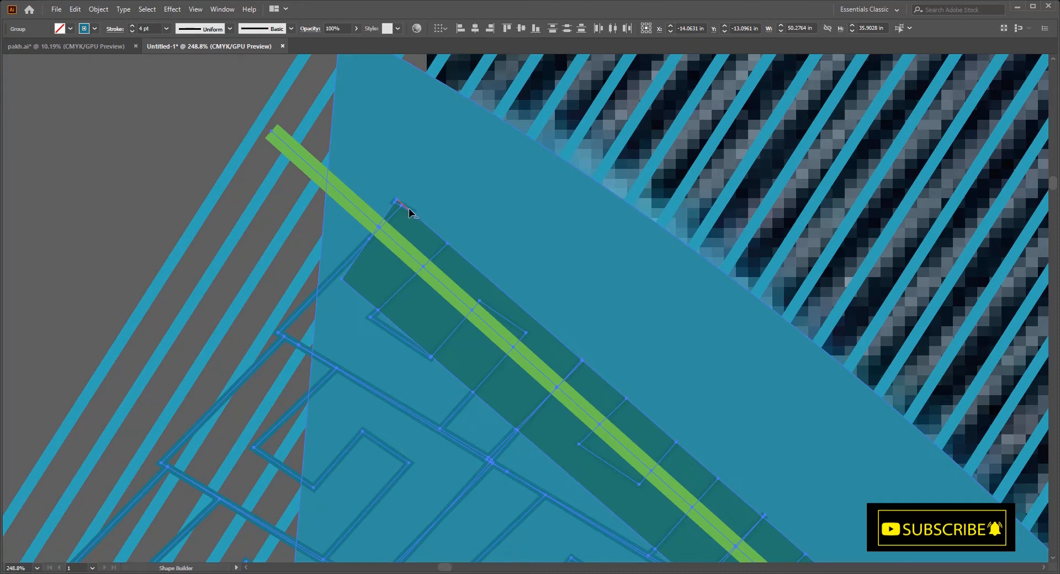
key(z)
drag(415, 195, 458, 196)
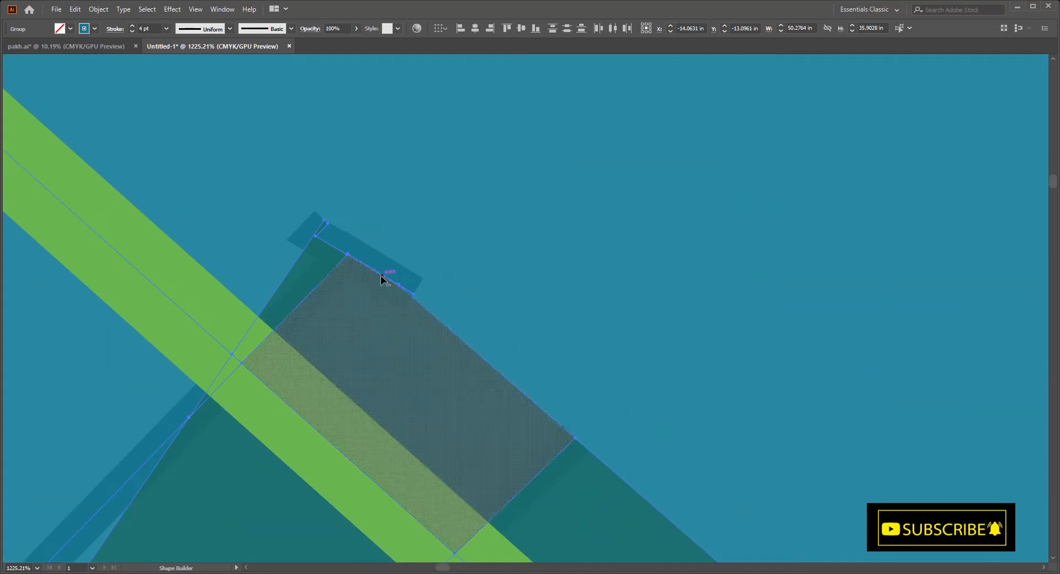
alt+click(389, 277)
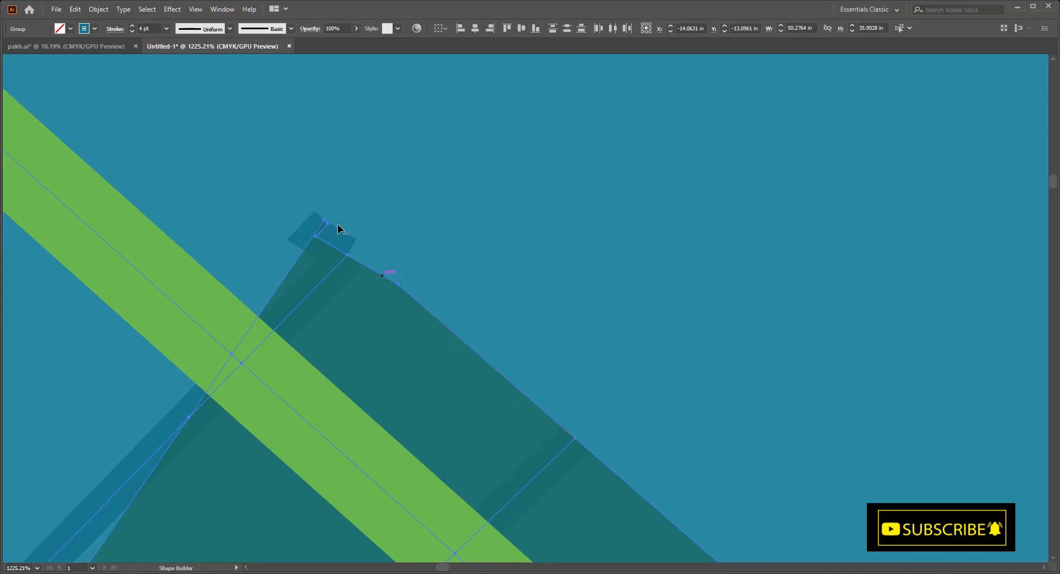
alt+click(325, 242)
drag(467, 289, 381, 267)
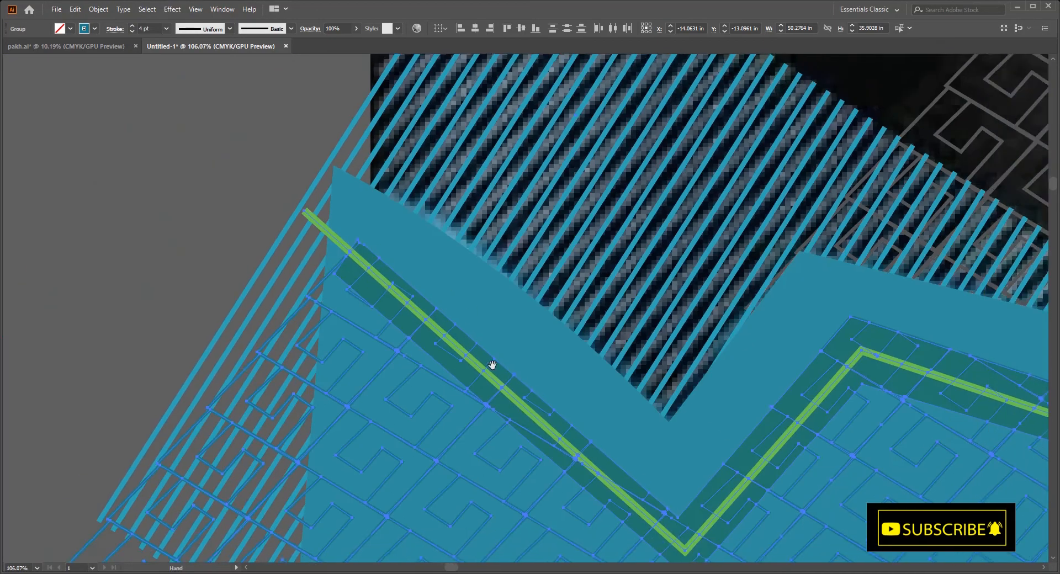
Deselect the key pattern and examine the trimmed zigzag band and the overall jersey layout
drag(535, 378, 519, 370)
scroll(518, 370, down, 6)
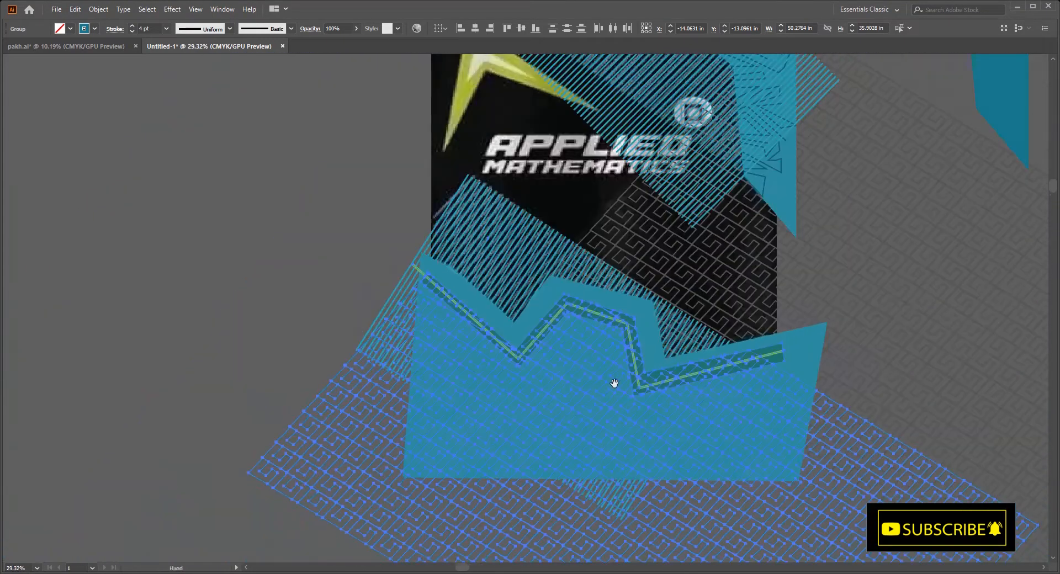
drag(615, 383, 575, 378)
key(v)
click(320, 374)
drag(320, 374, 253, 354)
drag(592, 415, 631, 412)
scroll(618, 405, up, 2)
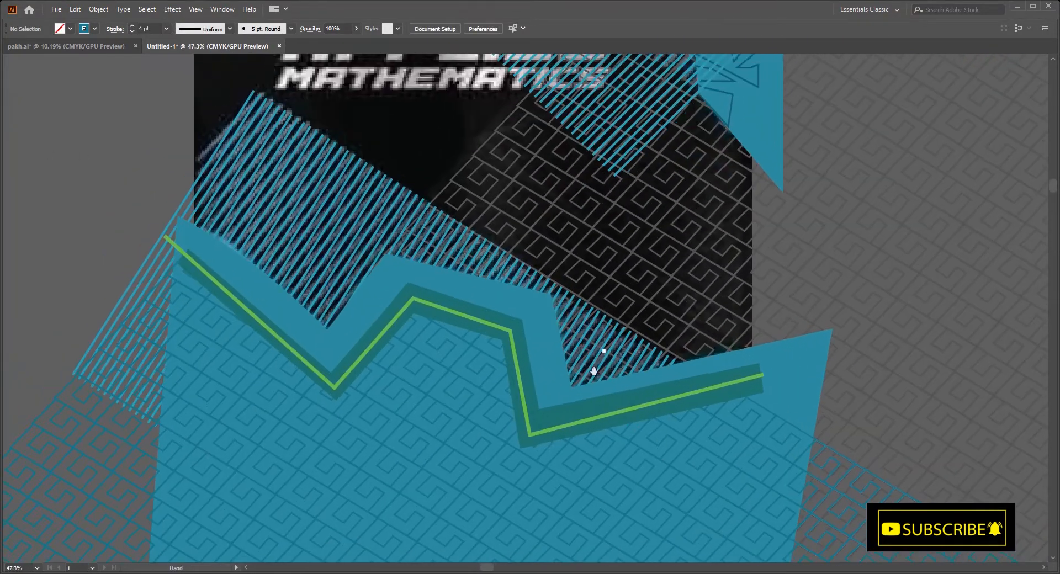
scroll(616, 424, down, 4)
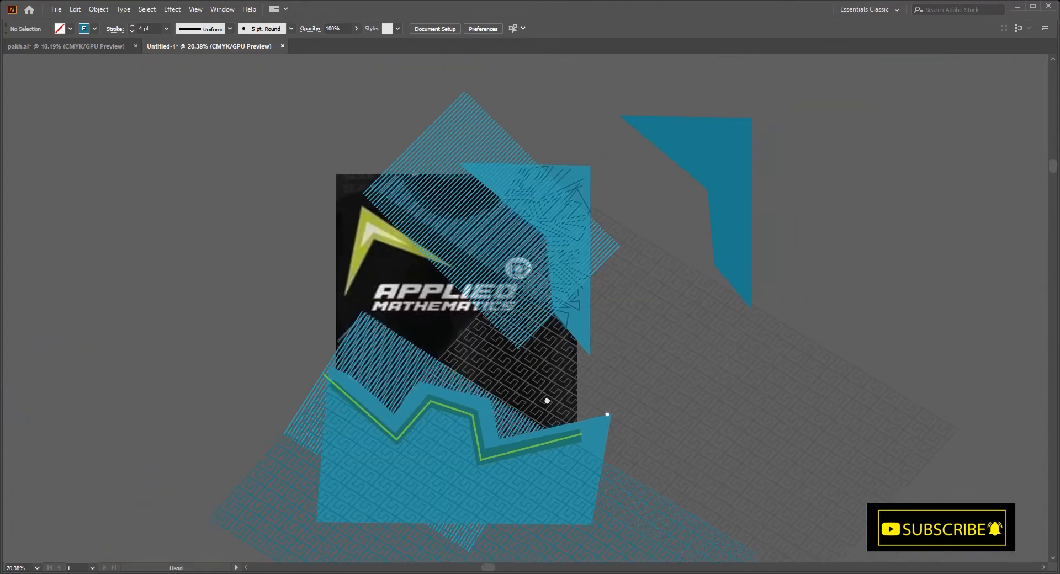
drag(547, 401, 462, 355)
Ungroup the large grey key pattern extending beyond the jersey's right side and clear the selection
click(612, 353)
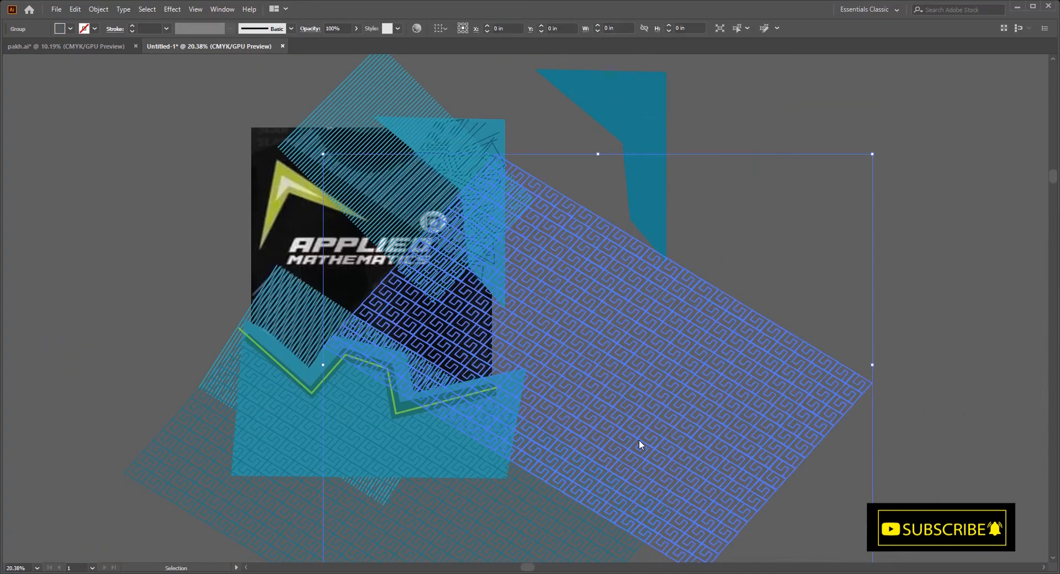
key(ctrl+shift+g)
click(747, 286)
click(669, 338)
click(680, 285)
Draw a closed five-point shape over the upper diagonal stripes with the Pen tool, following the blue corner panel's inner edge
drag(381, 269, 431, 292)
drag(431, 292, 533, 341)
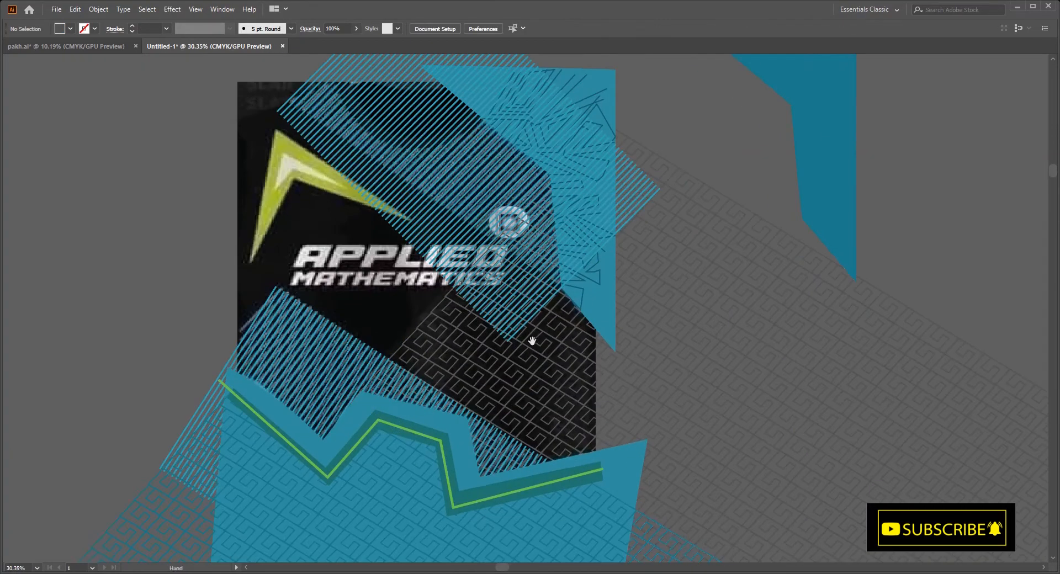
drag(352, 247, 445, 353)
drag(444, 354, 549, 325)
key(p)
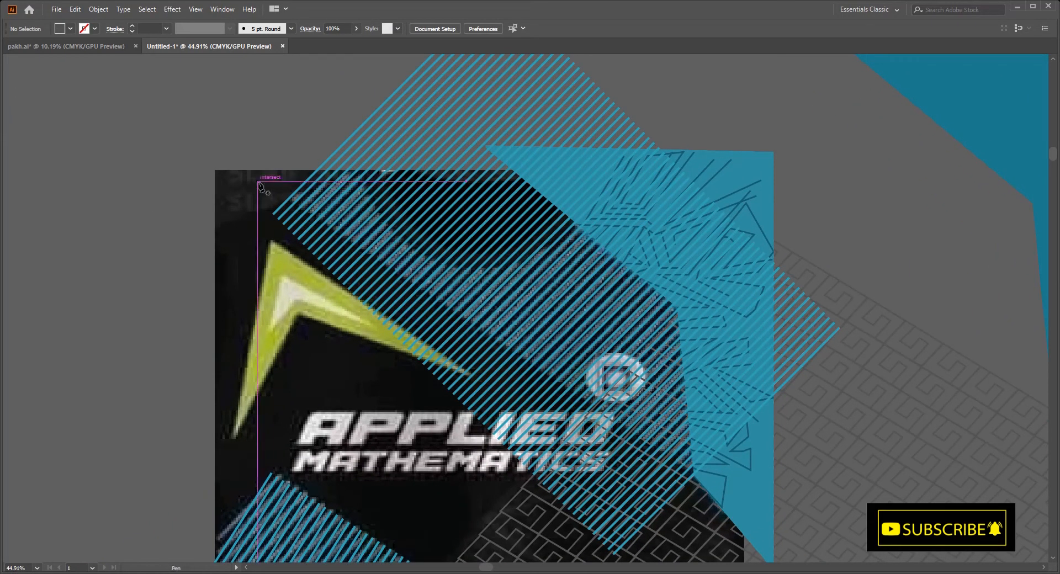
click(239, 161)
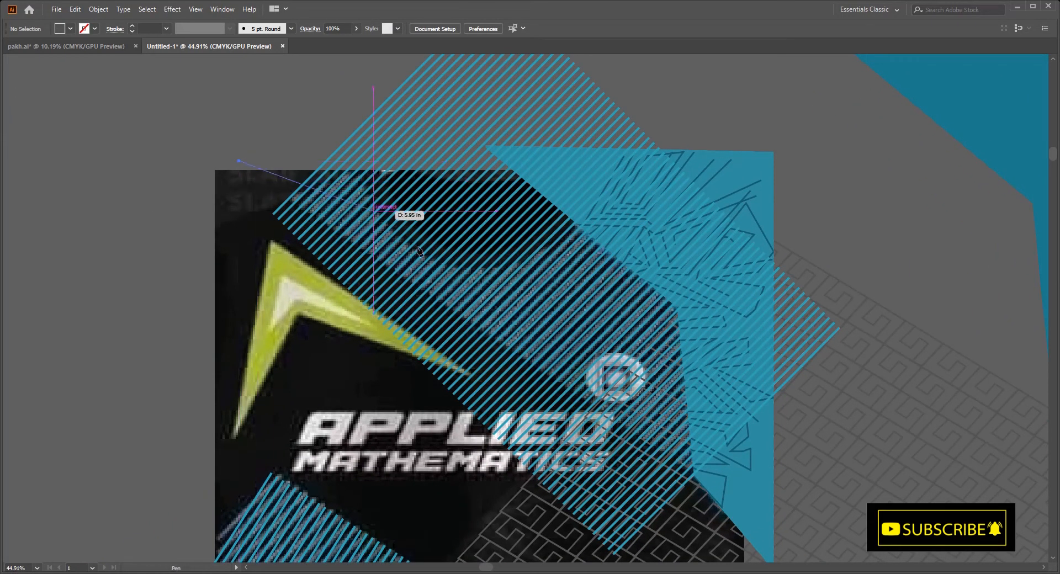
click(695, 476)
click(678, 307)
drag(654, 283, 691, 316)
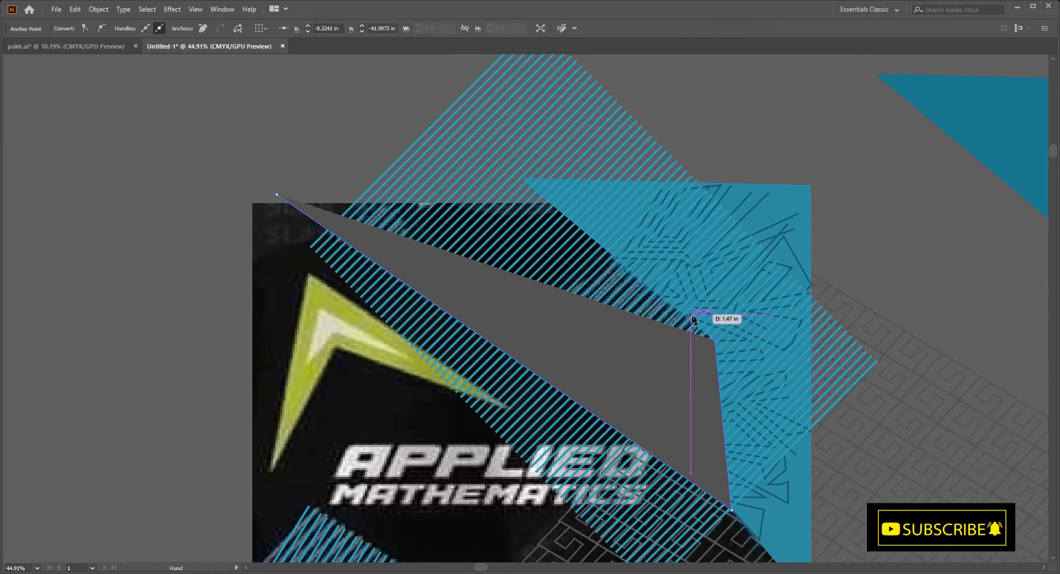
click(523, 179)
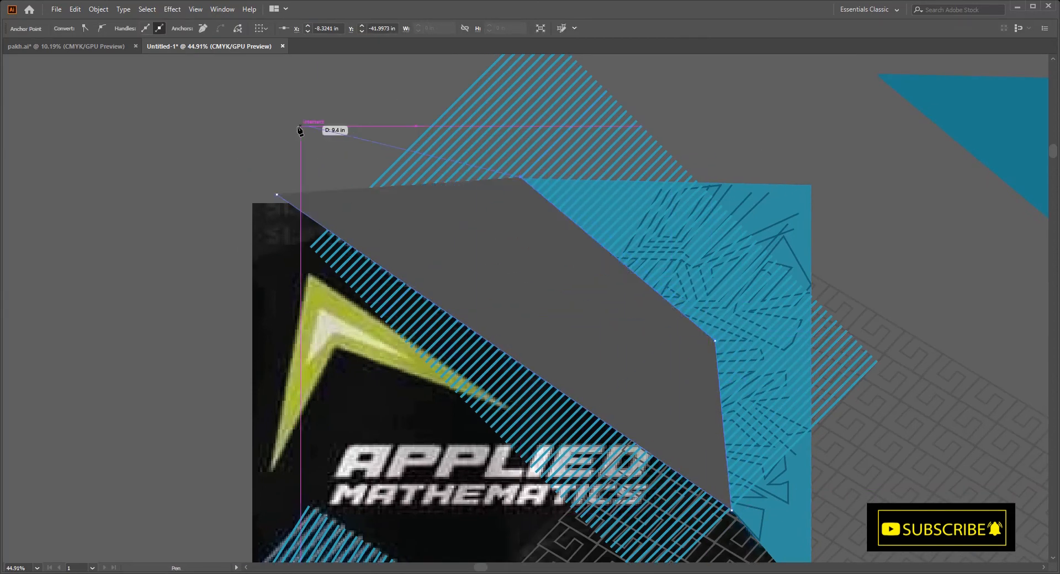
click(276, 194)
Clip the upper diagonal stripes to the drawn shape with a clipping mask and deselect the result
ctrl+click(453, 135)
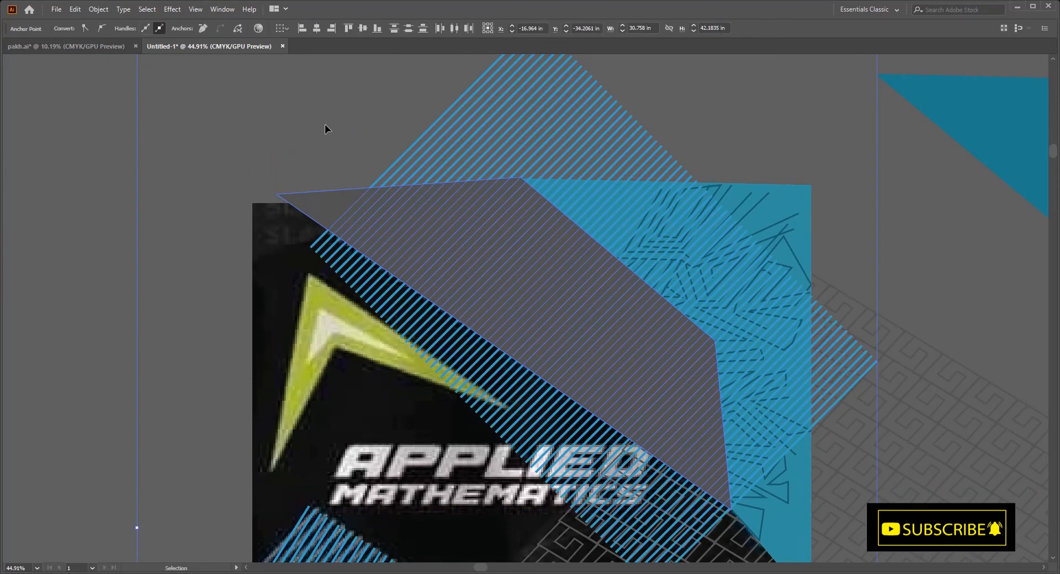
key(ctrl+7)
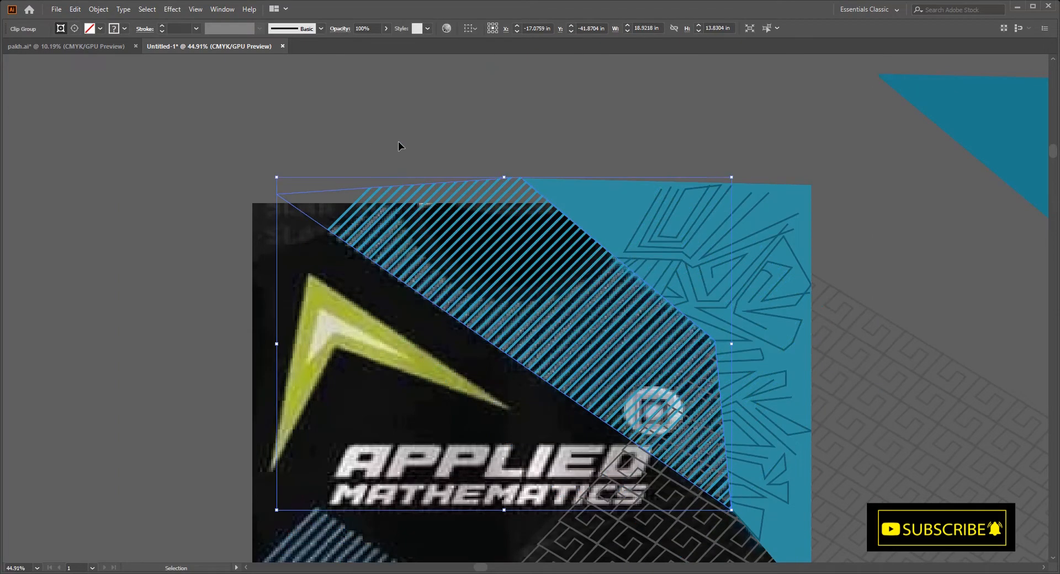
click(400, 145)
drag(500, 320, 479, 333)
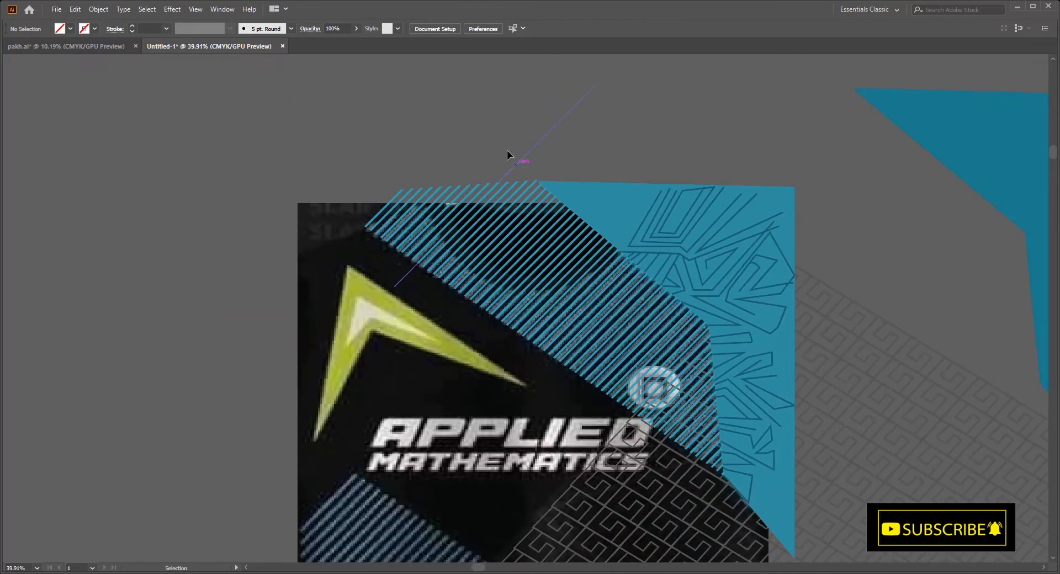
Trace the outer outline of the yellow-green chevron as a closed four-point path with the Pen tool
drag(569, 391, 579, 313)
drag(428, 313, 513, 318)
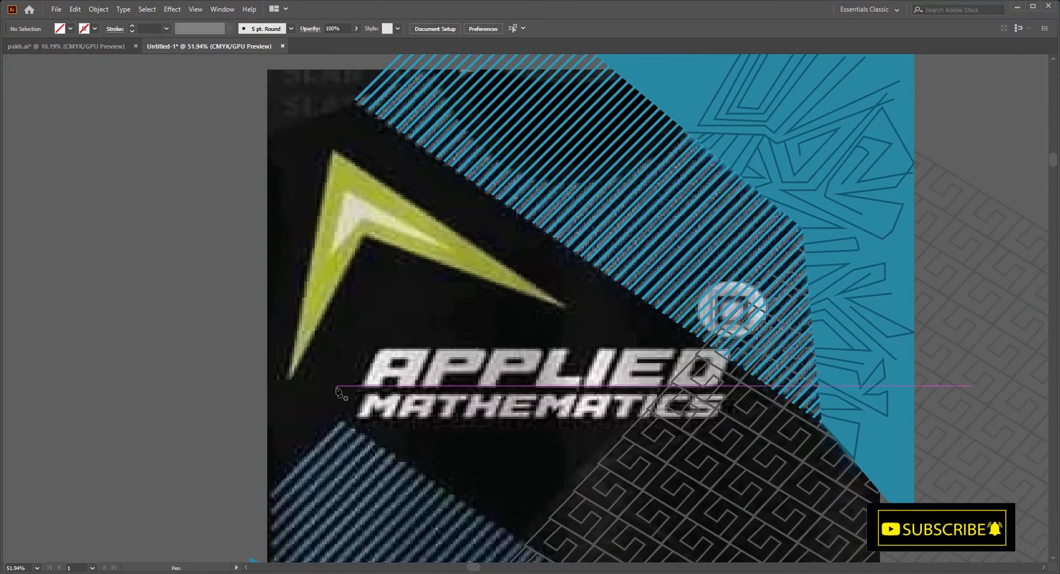
key(p)
click(285, 381)
click(332, 147)
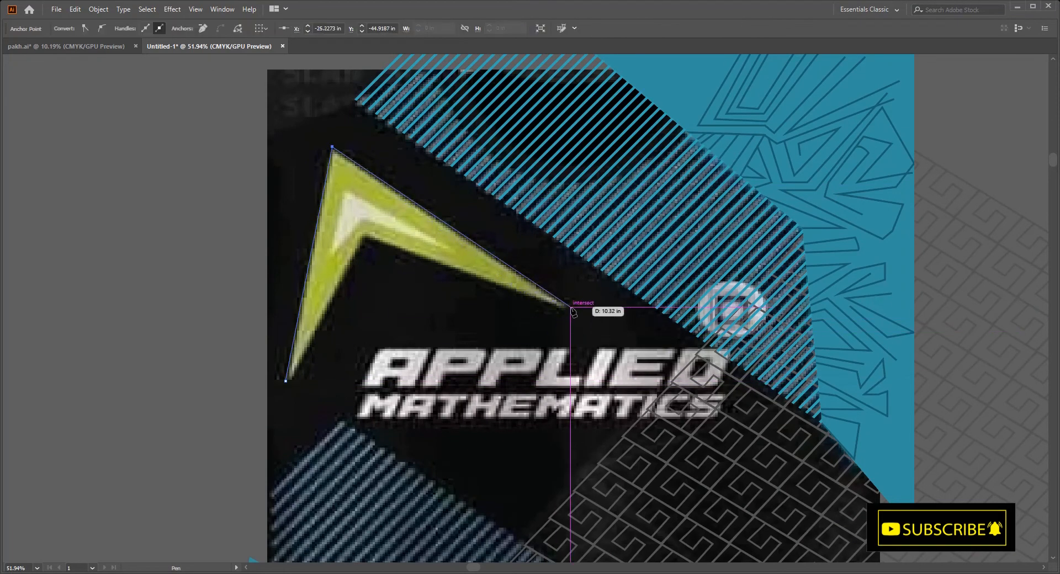
click(570, 306)
click(363, 238)
click(286, 381)
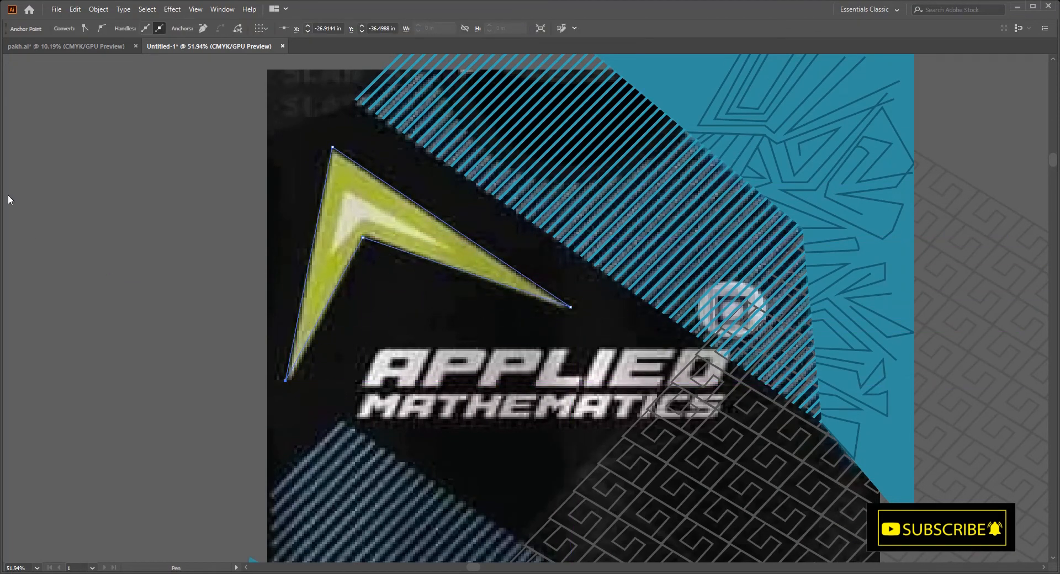
Fill the traced chevron with yellow-green sampled from the reference, add a smaller white chevron inside it, and clear the selection
key(i)
click(364, 204)
key(v)
key(Delete)
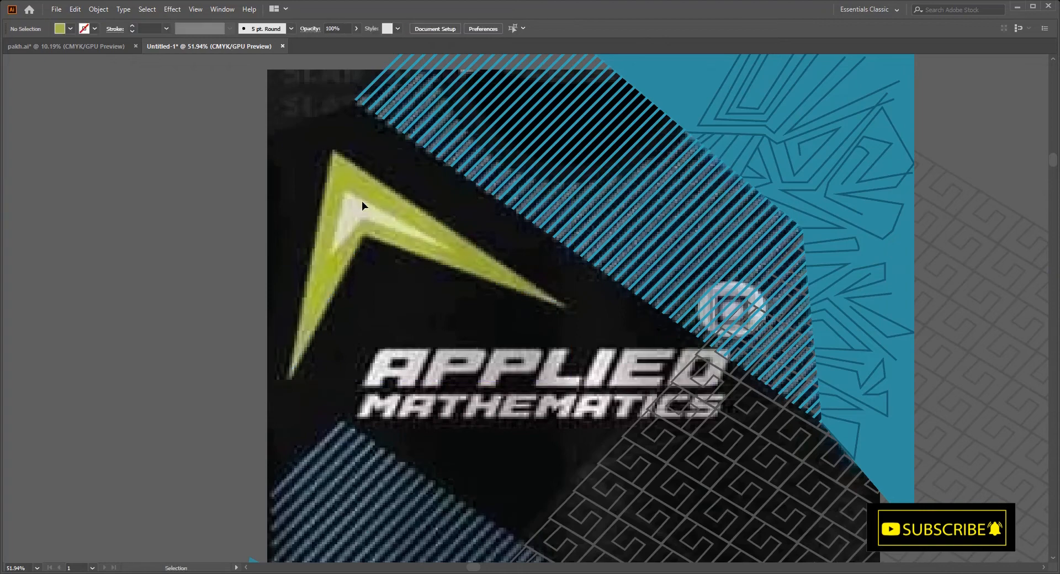
key(a)
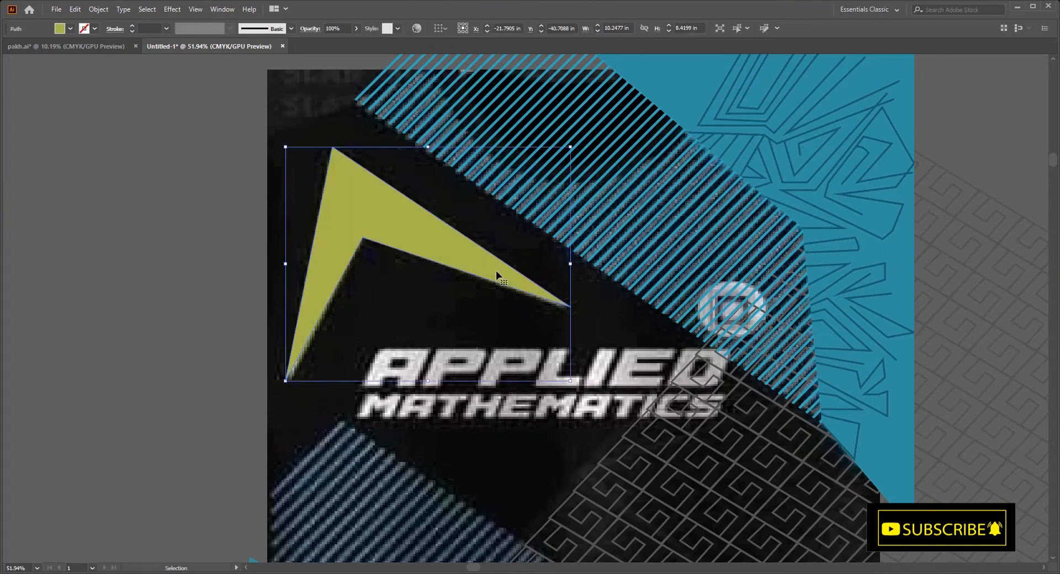
drag(572, 265, 423, 220)
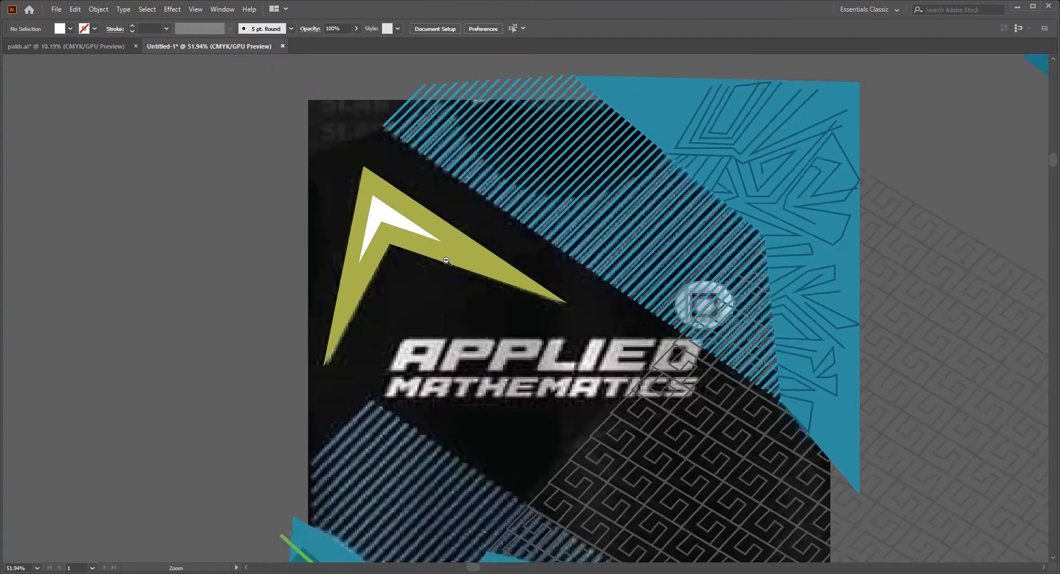
key(ctrl+shift+a)
scroll(493, 330, down, 5)
scroll(493, 330, down, 1)
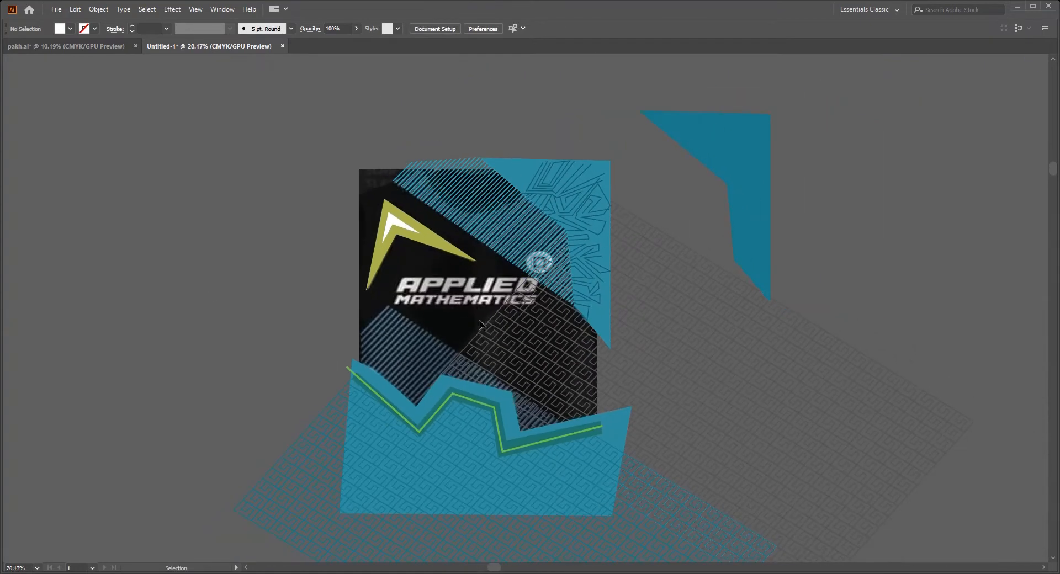
click(419, 373)
drag(419, 373, 399, 334)
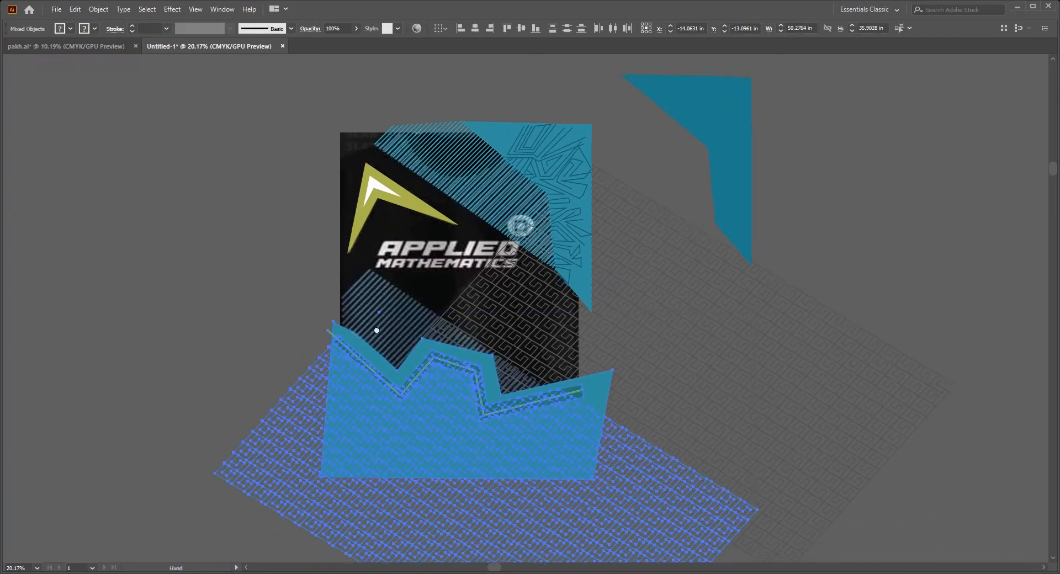
click(305, 305)
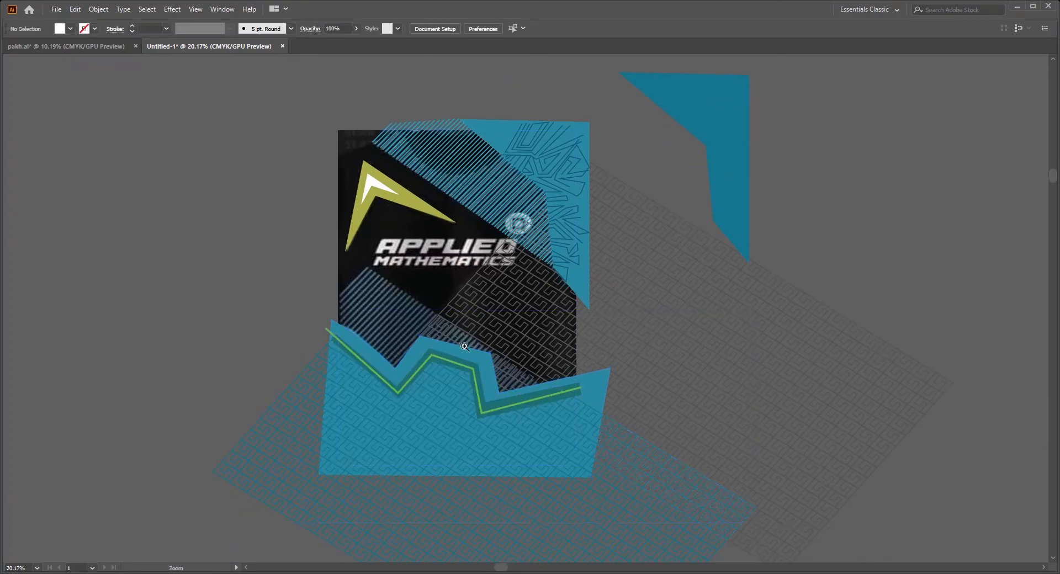
scroll(430, 318, up, 3)
scroll(463, 347, down, 3)
click(372, 336)
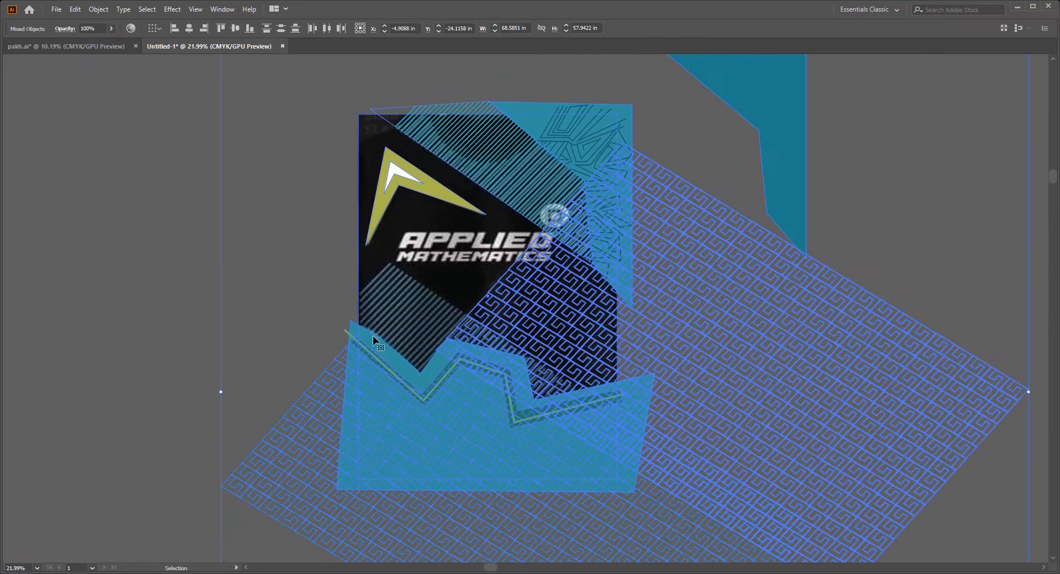
scroll(381, 313, up, 3)
key(ctrl+shift+a)
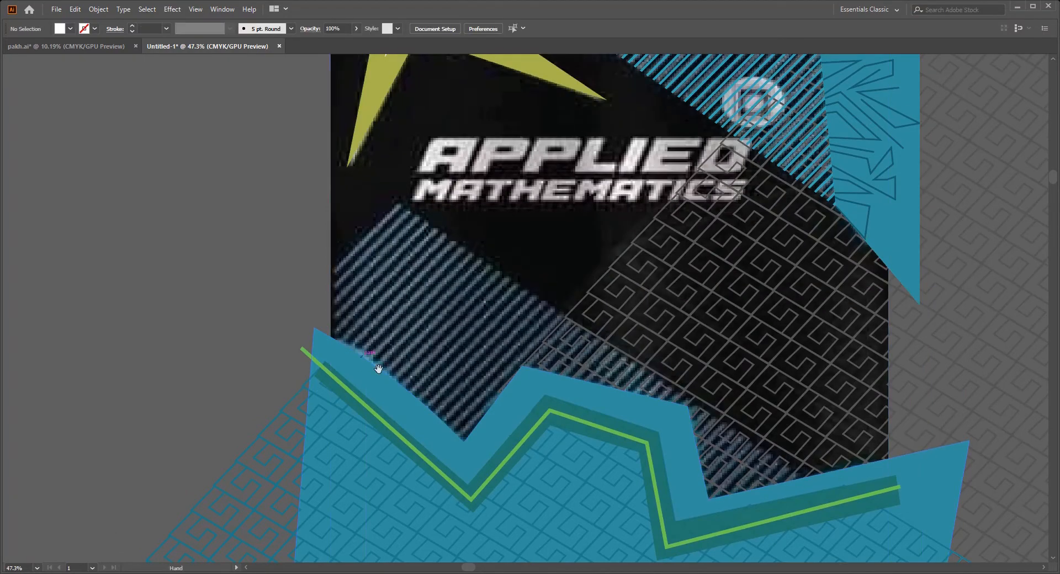
Duplicate the clipped upper stripes onto the jersey's lower stripe band, rotate the copy 180 degrees and widen it to about 20.22 in
scroll(386, 365, down, 3)
mouse_move(518, 143)
mouse_down()
mouse_move(455, 266)
mouse_move(369, 384)
mouse_up()
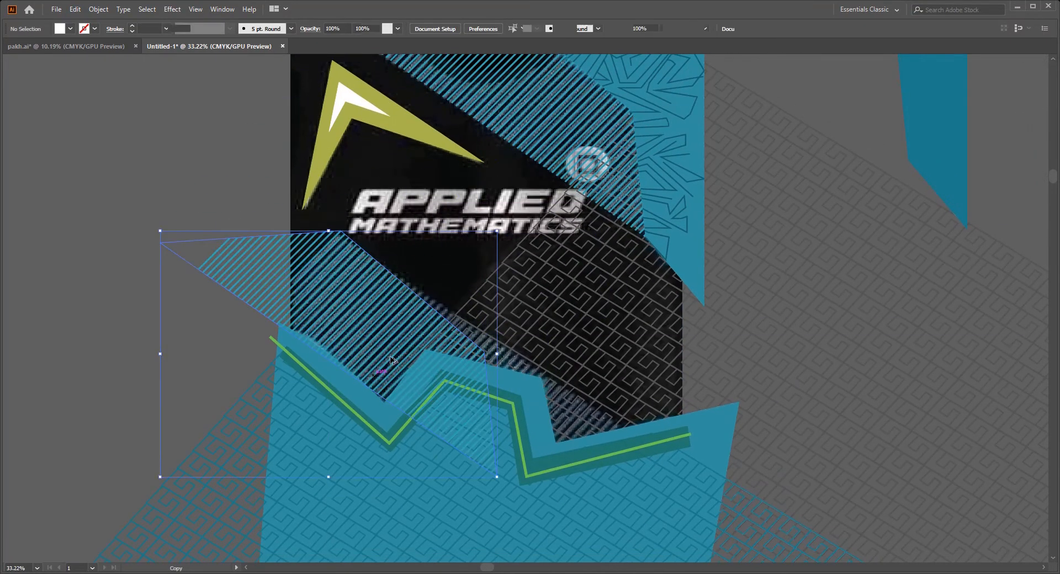
mouse_move(238, 401)
mouse_down()
mouse_move(307, 337)
mouse_move(384, 331)
mouse_move(367, 300)
mouse_move(354, 314)
mouse_up()
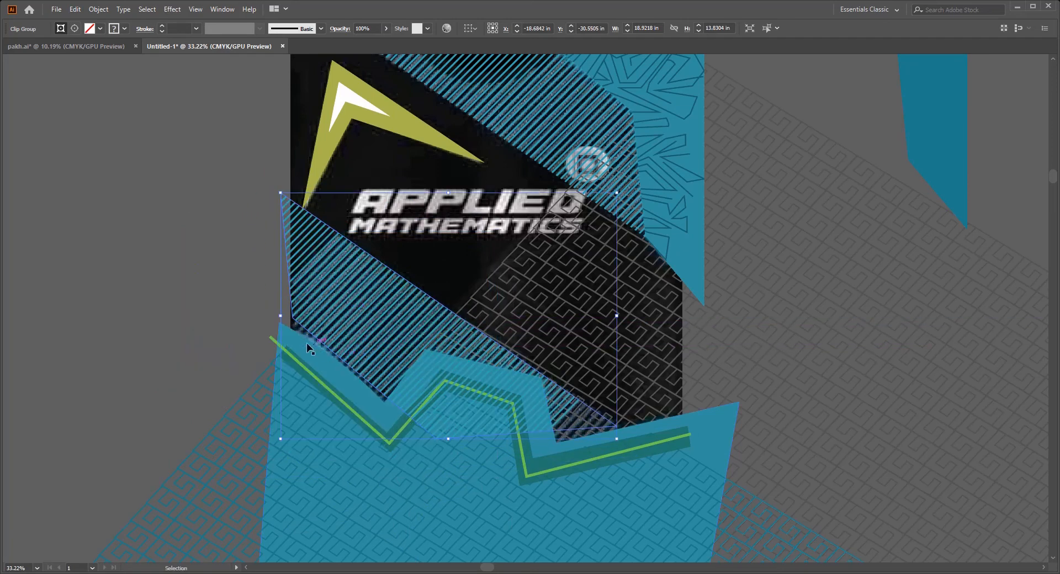
drag(286, 319, 256, 318)
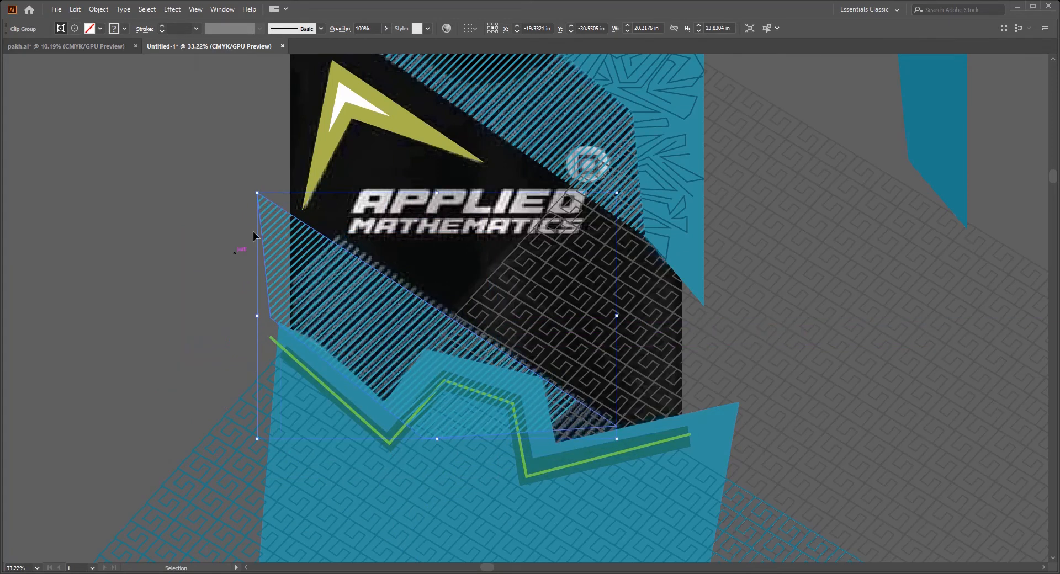
Move the upper-left corner of the copied stripes' clipping path to the tip of the lower stripe band
click(258, 200)
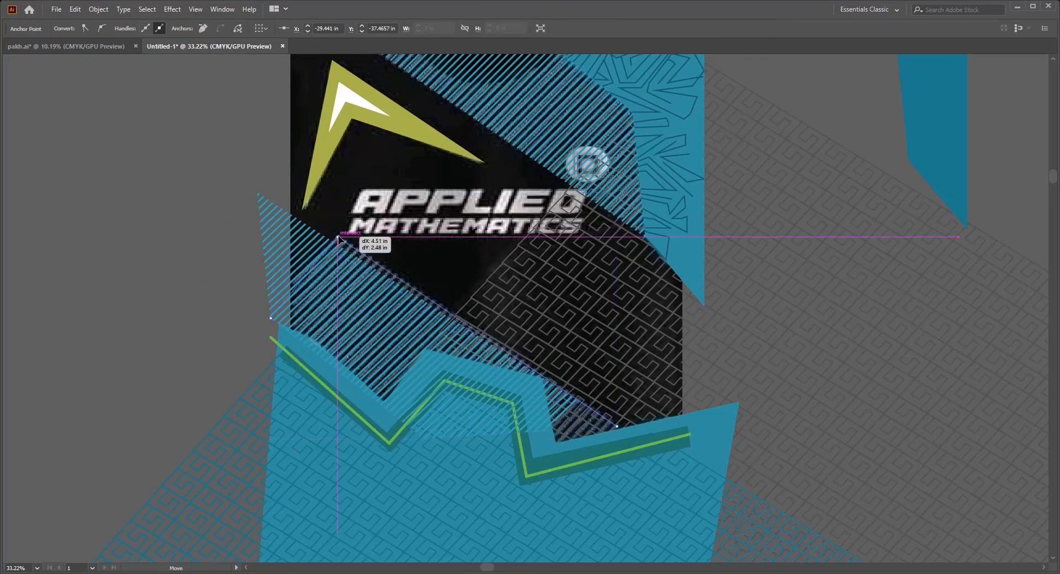
drag(400, 331, 383, 367)
scroll(383, 368, down, 2)
scroll(381, 367, up, 3)
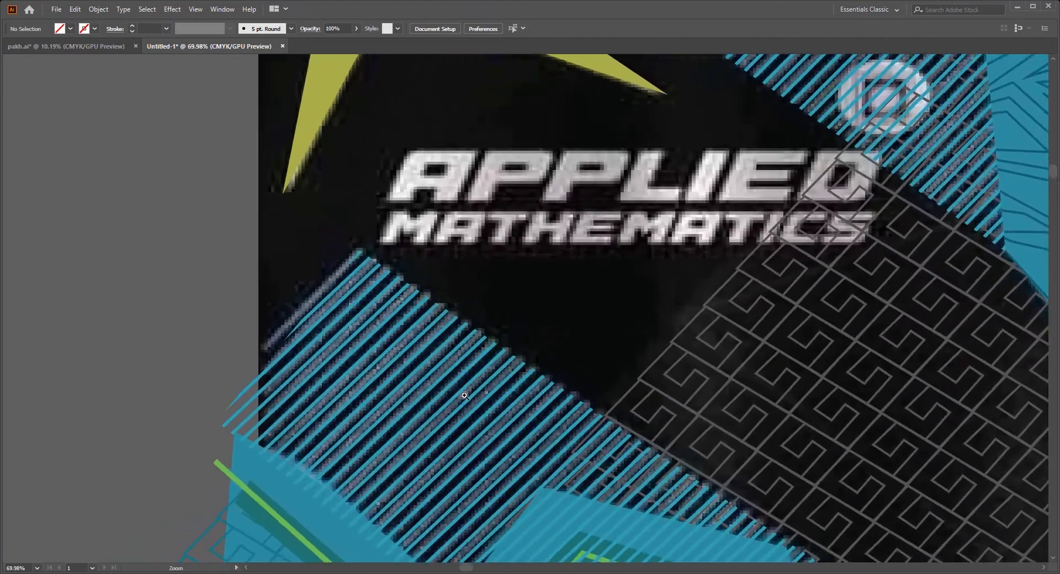
scroll(380, 367, down, 2)
scroll(378, 366, up, 3)
scroll(506, 346, up, 2)
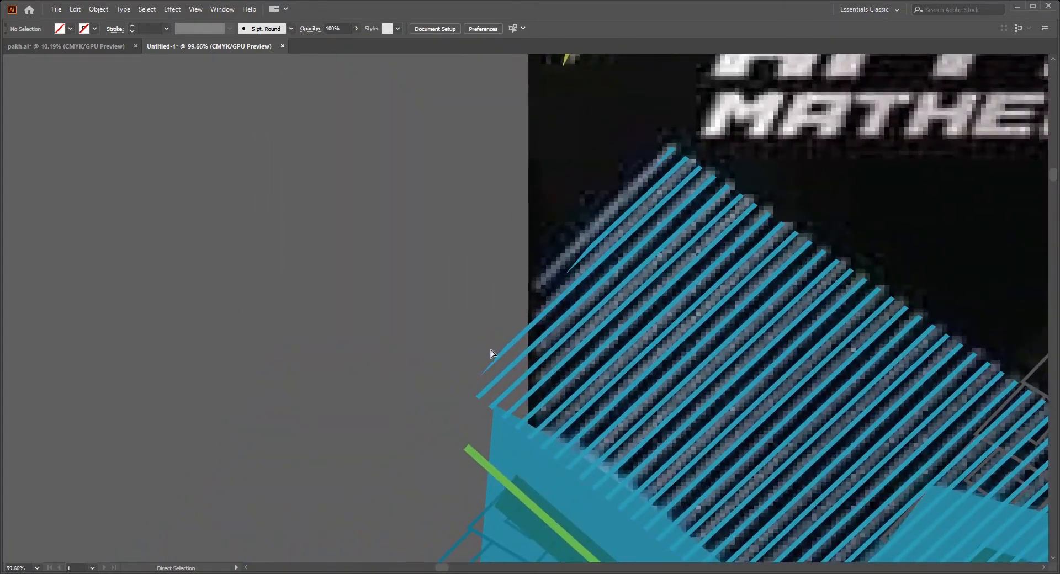
Reshape the left end of the lower stripes' clipping path so the first stripes extend fully past the jersey's left edge
scroll(538, 375, down, 7)
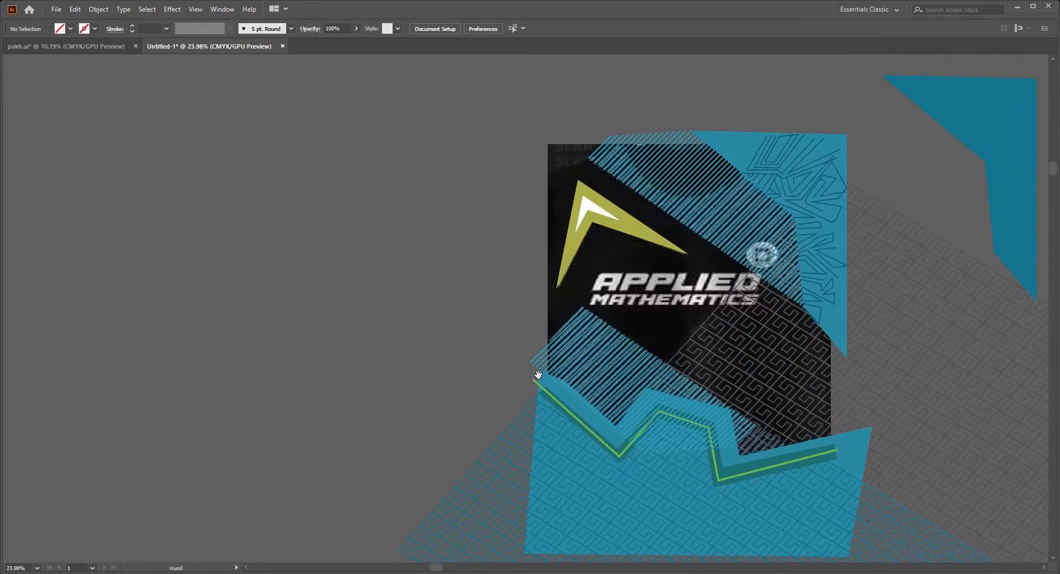
scroll(538, 375, up, 5)
scroll(646, 343, up, 2)
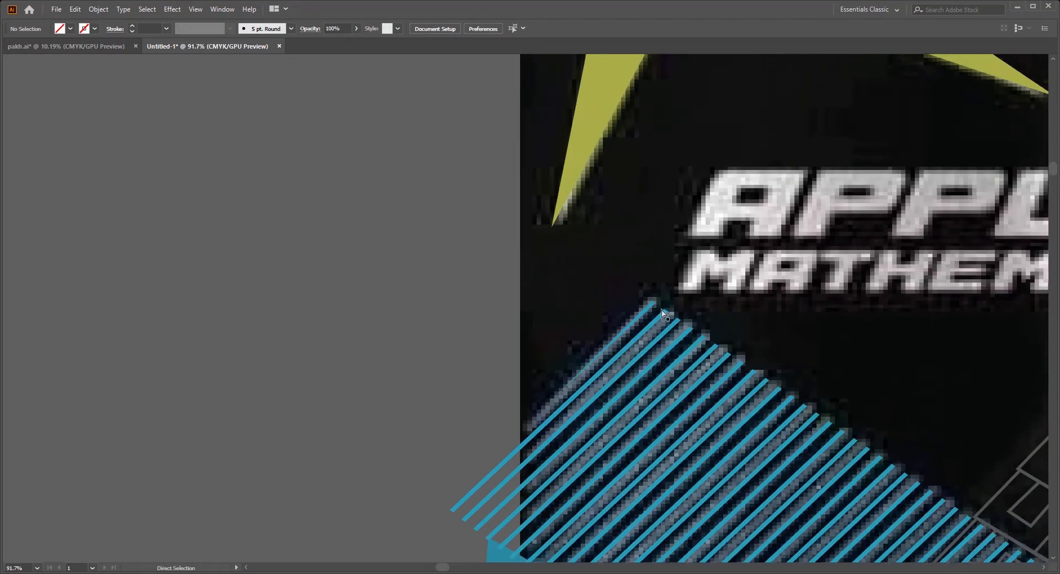
click(655, 307)
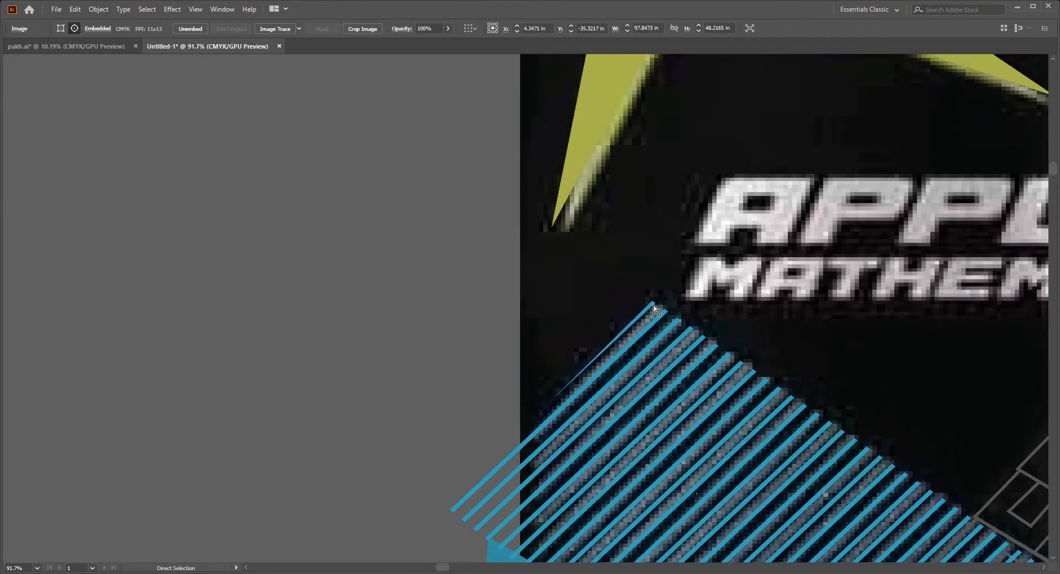
click(655, 307)
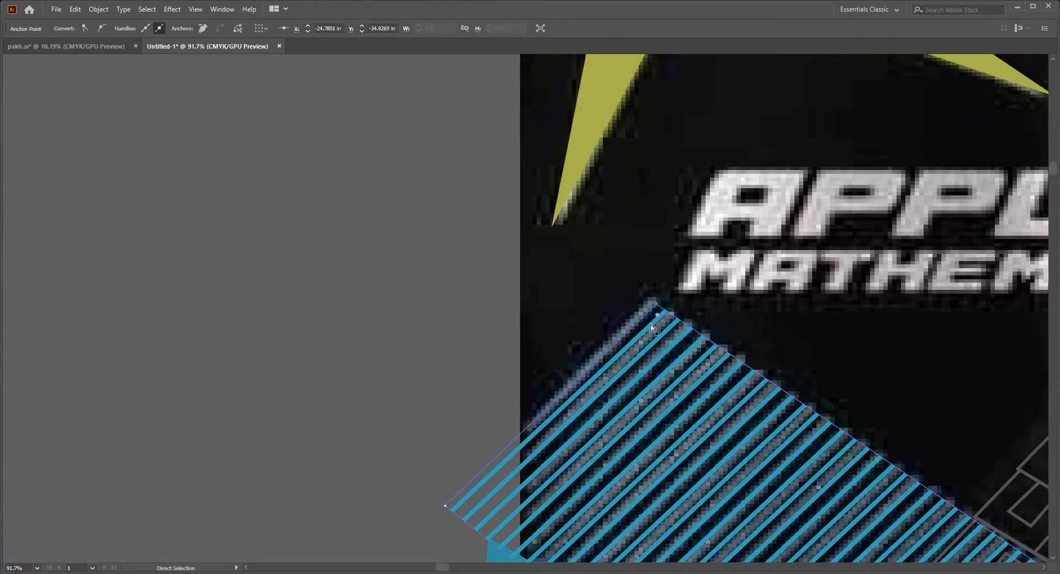
scroll(566, 378, down, 5)
click(566, 378)
scroll(565, 378, up, 3)
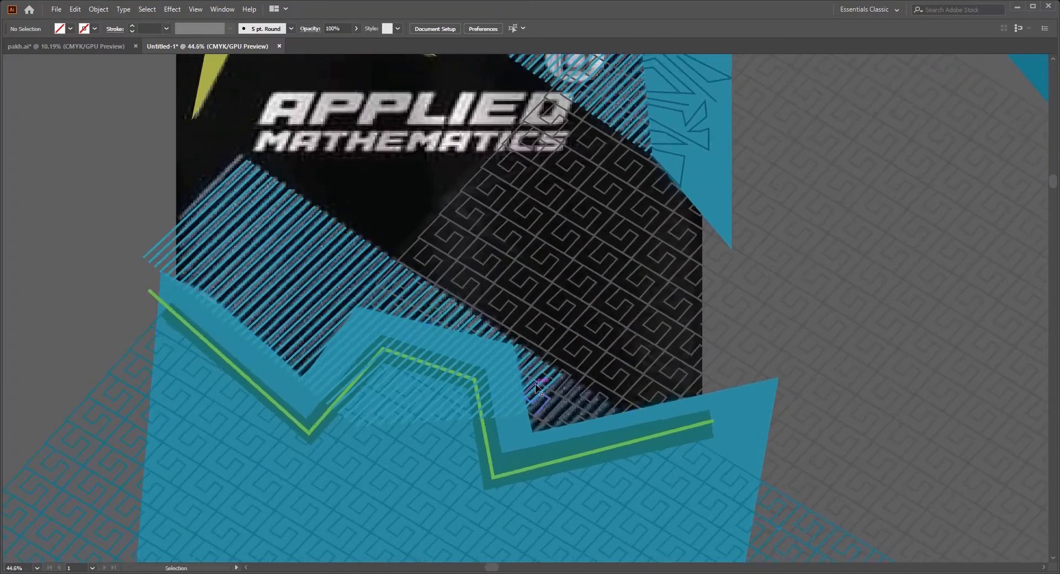
Stretch the lower clipped stripes to about 22.16 in wide, extending them to the lower right end of the band
click(314, 266)
key(v)
click(266, 213)
drag(615, 426, 666, 467)
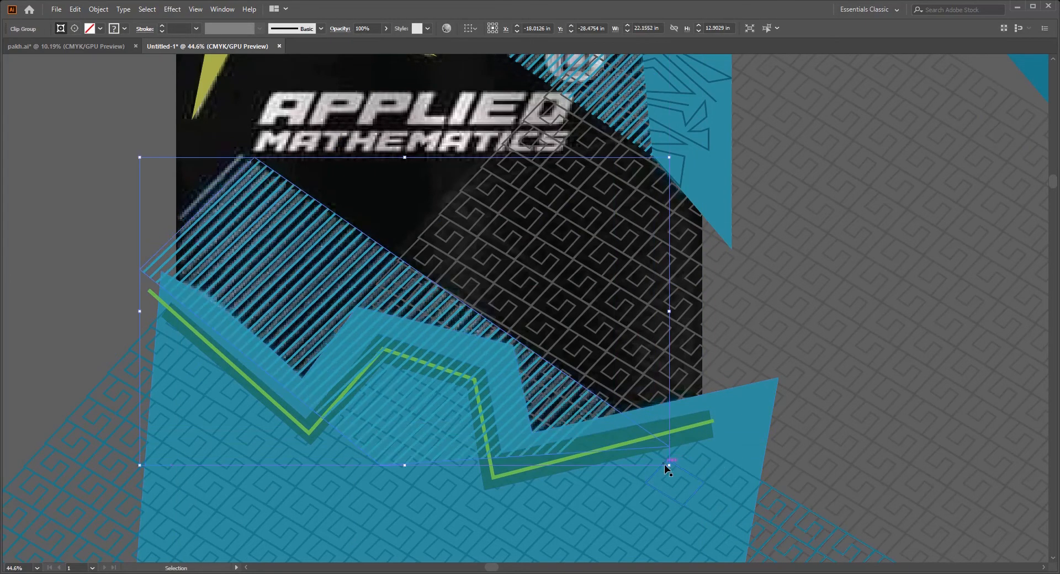
Move the spare dark teal corner shape farther to the right of the jersey artwork and deselect it
scroll(657, 453, down, 2)
click(268, 334)
drag(701, 388, 634, 452)
scroll(634, 453, down, 1)
drag(515, 429, 383, 355)
scroll(382, 355, down, 1)
drag(587, 227, 833, 193)
drag(686, 200, 736, 249)
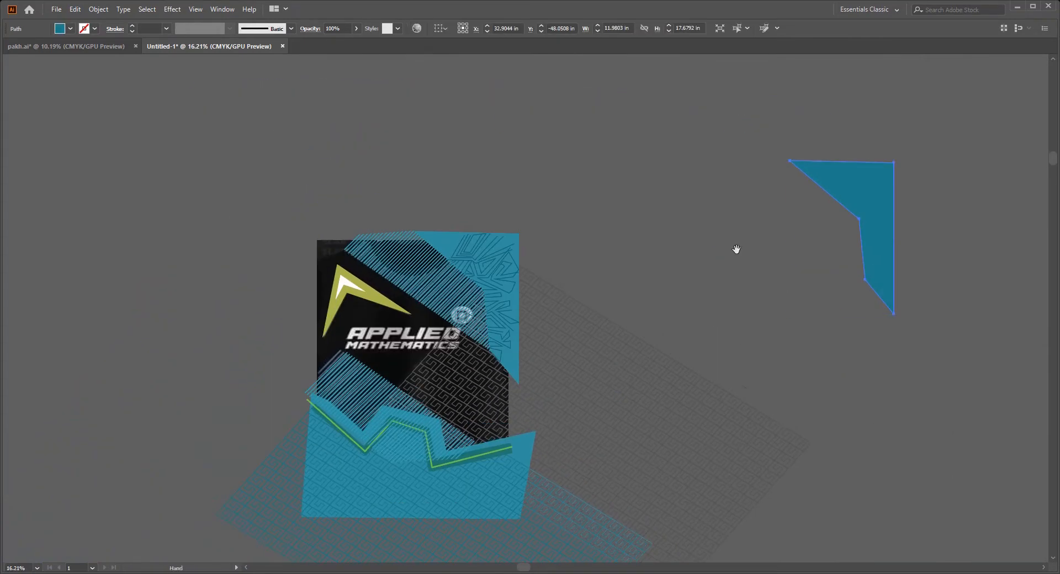
click(736, 249)
drag(685, 306, 793, 211)
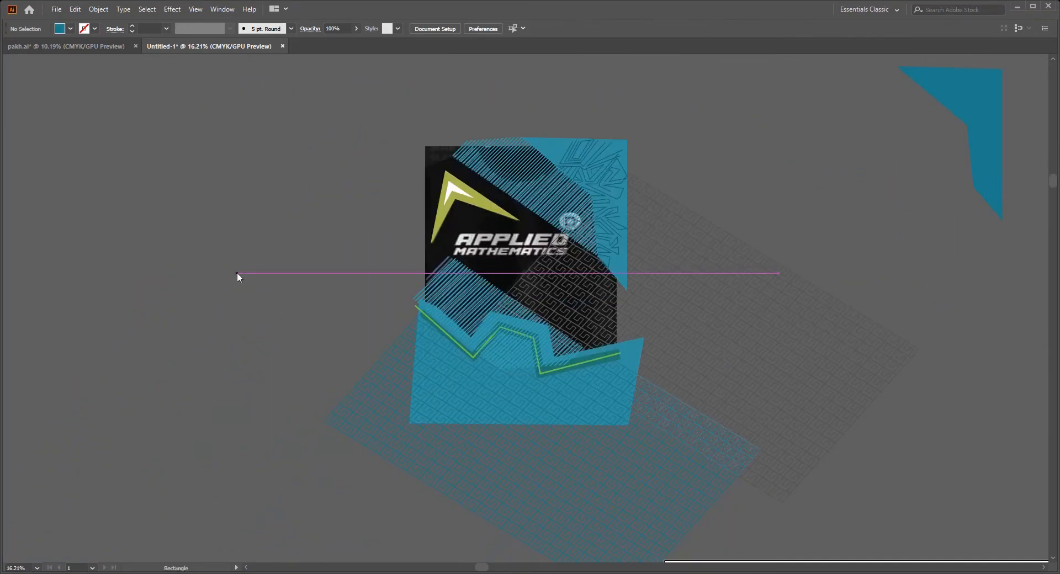
Draw a 22 by 31 in rectangle over the jersey and clip the reference image to it with a clipping mask
drag(237, 273, 428, 542)
mouse_move(317, 362)
mouse_down()
mouse_move(435, 220)
mouse_move(476, 248)
mouse_up()
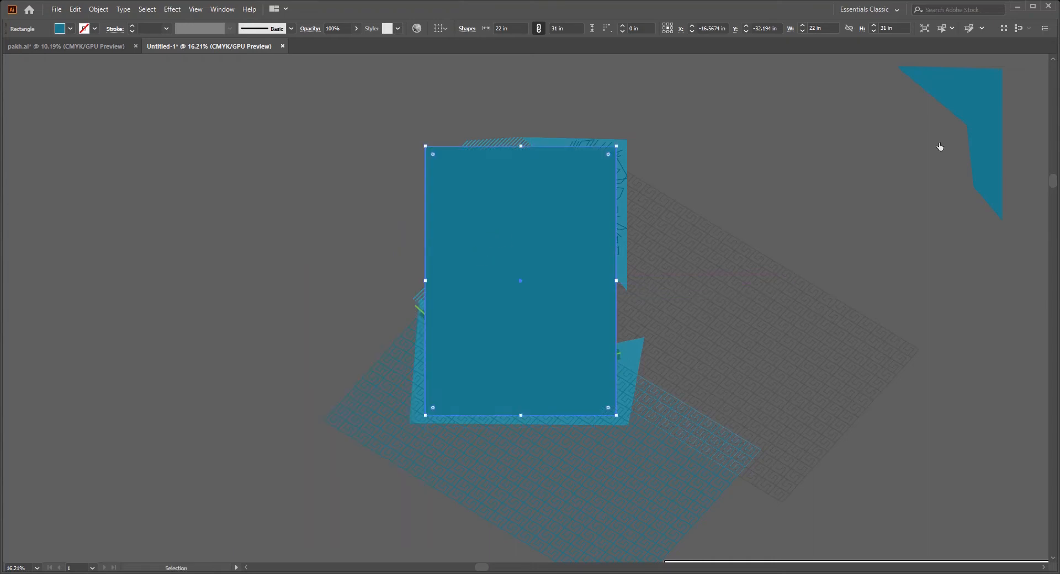
key(ctrl+7)
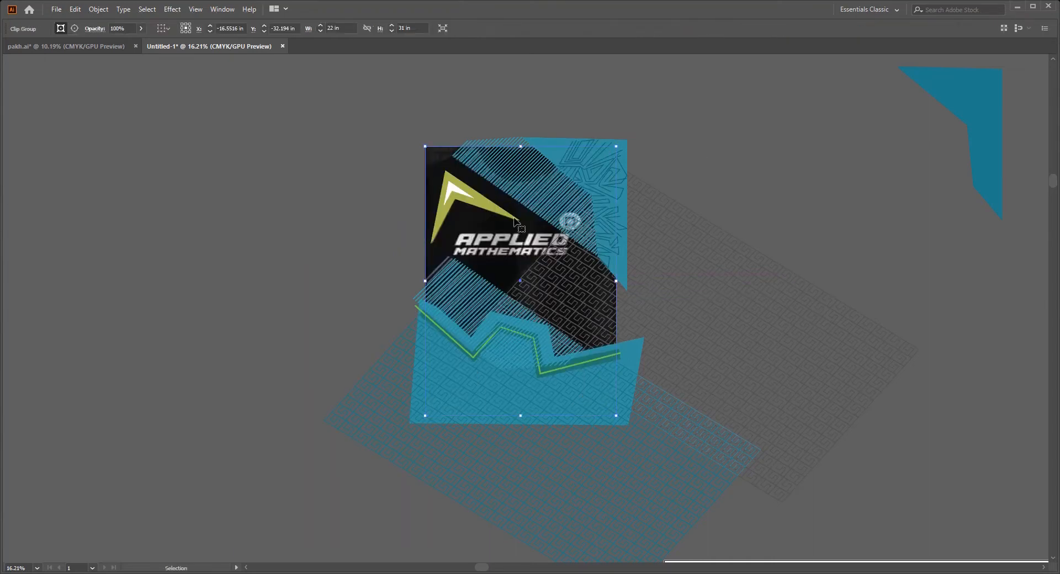
Move the clipped reference image to the left of the artwork and place a black 22 by 31 in rectangle behind the design
drag(514, 220, 186, 205)
scroll(507, 302, down, 2)
click(548, 288)
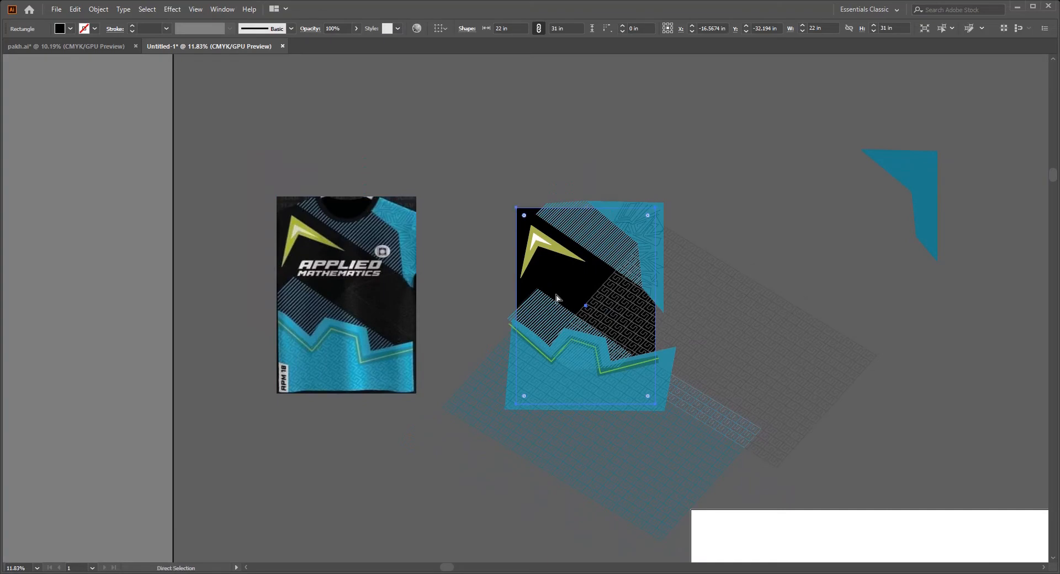
Bring the black rectangle to the front, clip all the design artwork to it with a clipping mask, and deselect
key(ctrl+shift+bracketright)
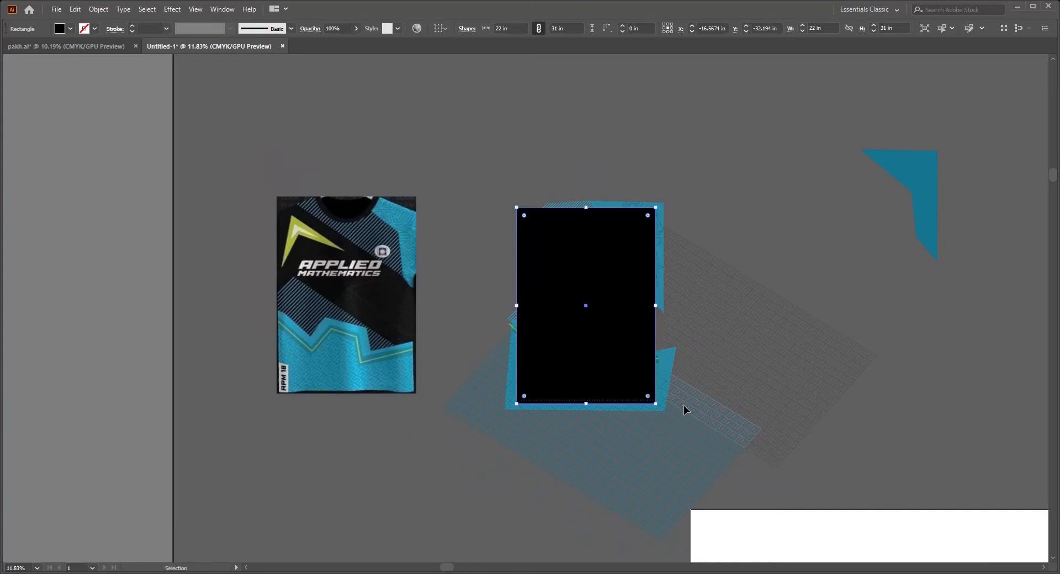
drag(684, 405, 737, 466)
key(ctrl+7)
click(723, 357)
scroll(591, 320, up, 2)
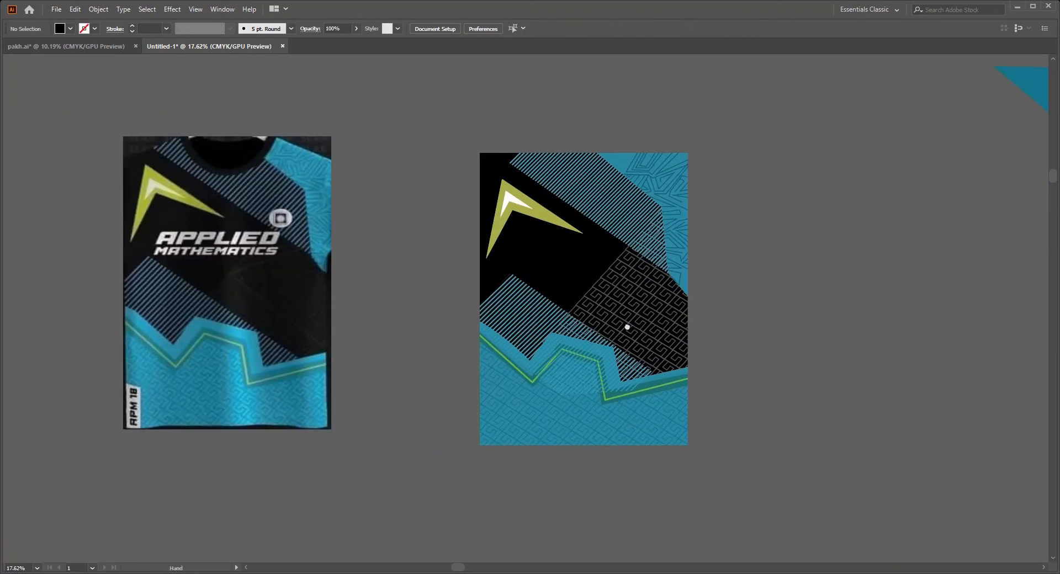
Try 80% opacity on the grey key pattern selected with the Magic Wand, undo it, and clear the selection
drag(628, 327, 615, 335)
scroll(594, 303, up, 4)
drag(677, 369, 657, 374)
key(y)
click(635, 331)
scroll(670, 350, down, 2)
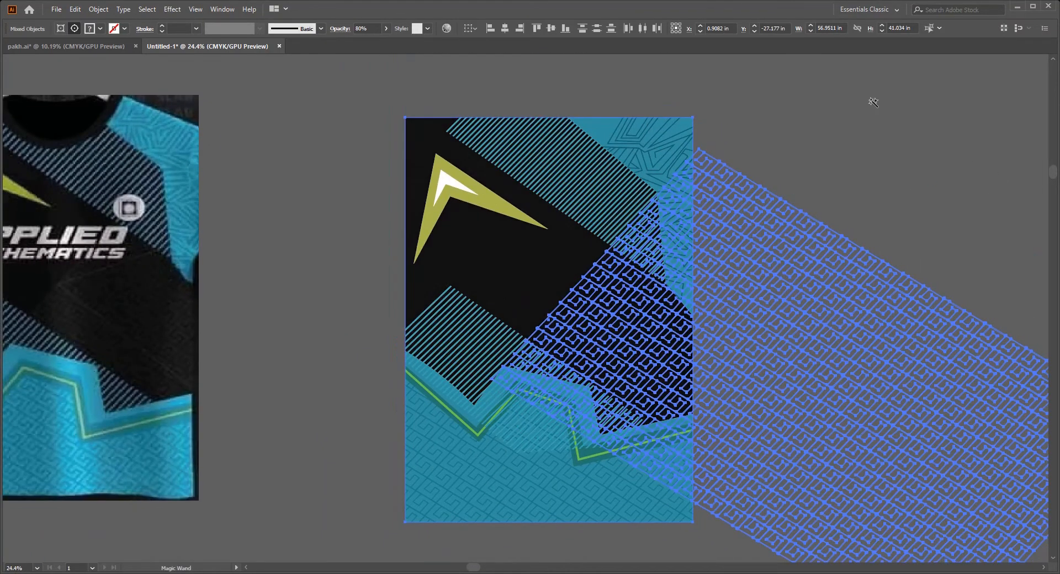
key(ctrl+z)
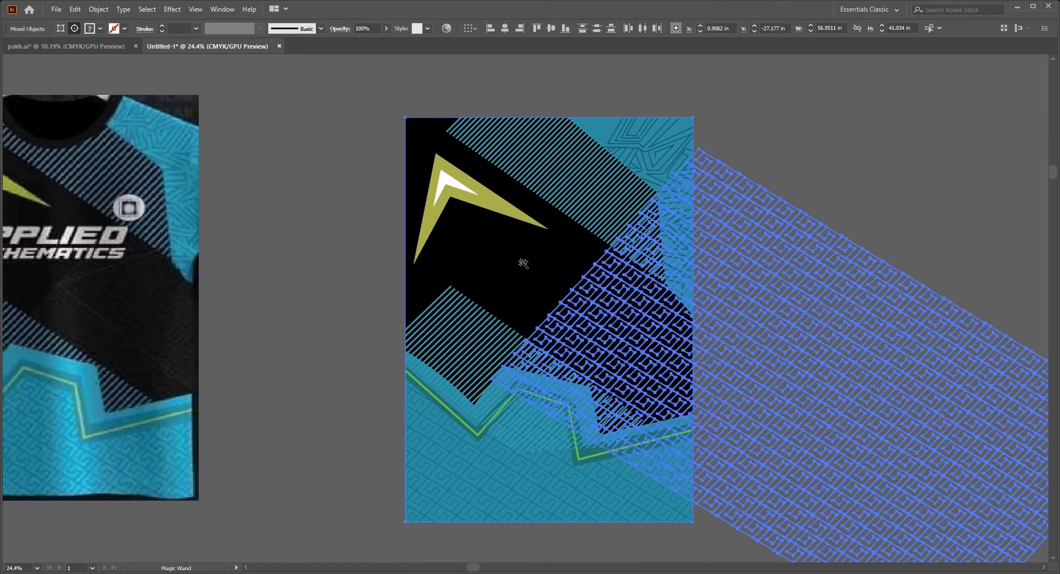
click(351, 221)
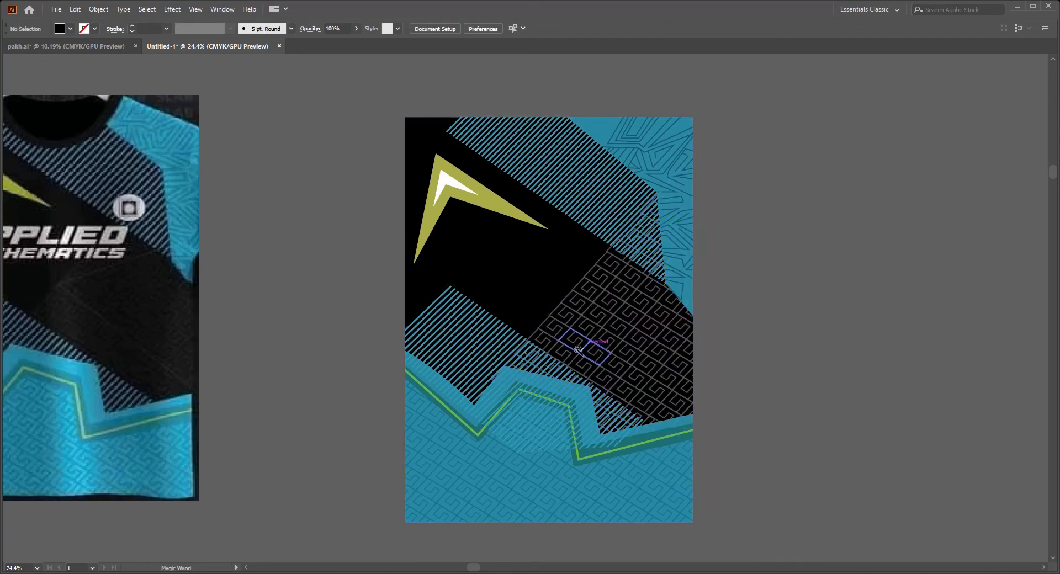
Release the clipping mask on the jersey artwork
drag(579, 350, 641, 380)
drag(613, 321, 532, 341)
key(v)
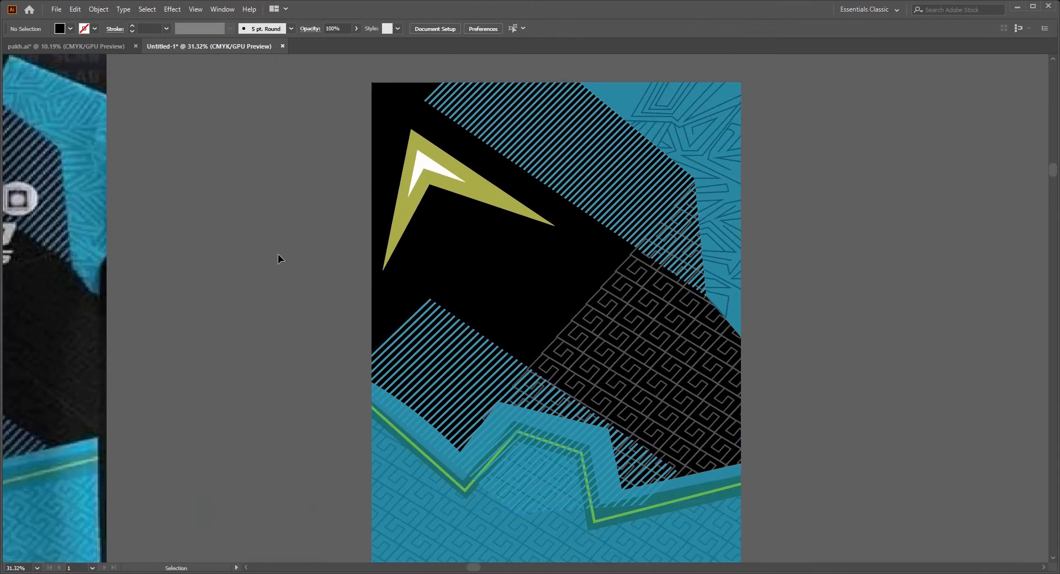
click(575, 343)
key(ctrl+alt+7)
Remove the black rectangle and reduce the grey key pattern's opacity to 50%
click(497, 249)
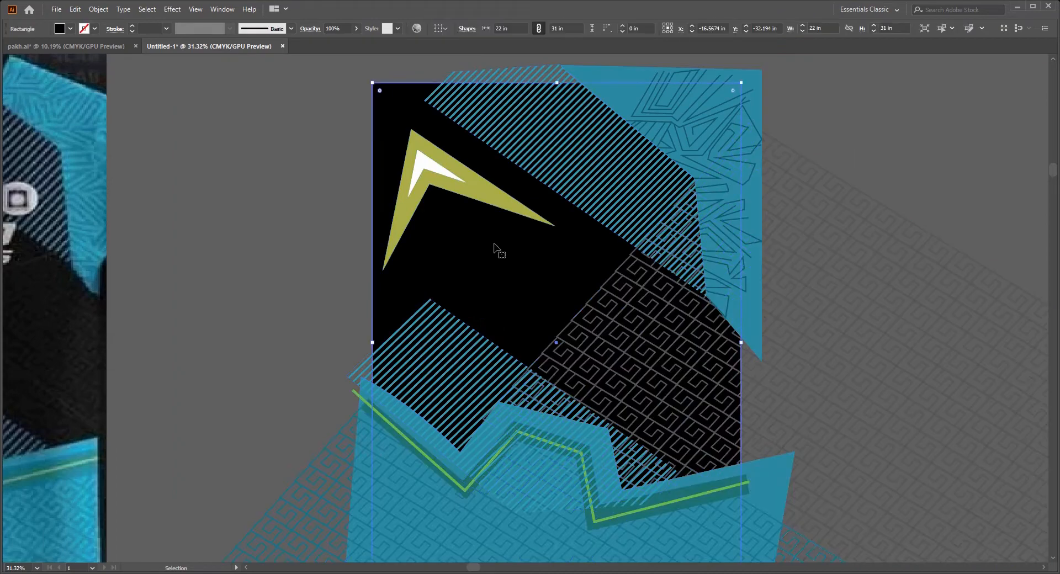
key(Delete)
key(y)
click(602, 317)
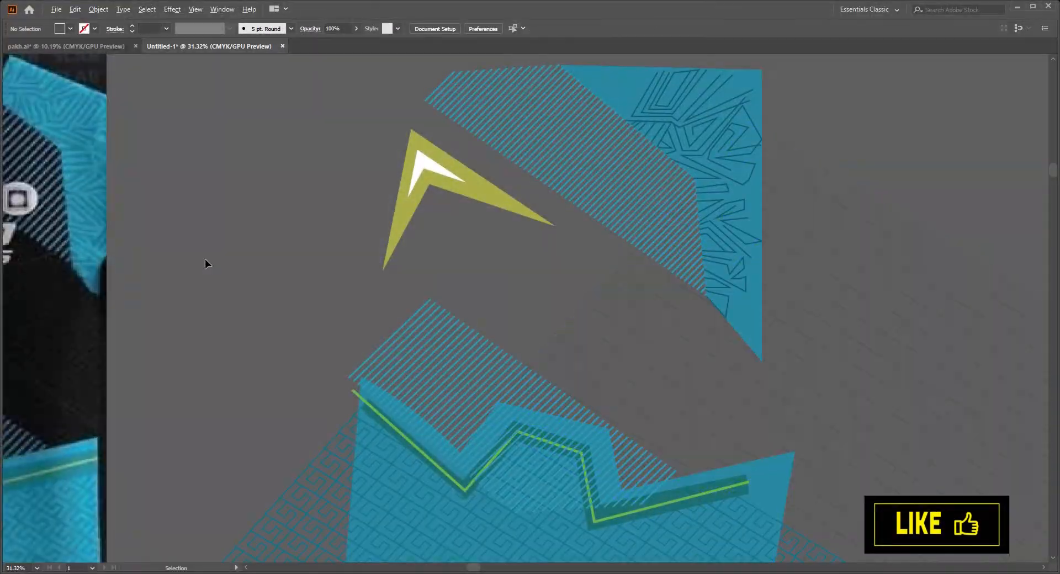
Restore the black background rectangle and check the faded key pattern against it up close
key(ctrl+z)
key(ctrl+2)
key(z)
drag(618, 316, 698, 411)
drag(683, 368, 662, 386)
key(space)
drag(654, 354, 694, 376)
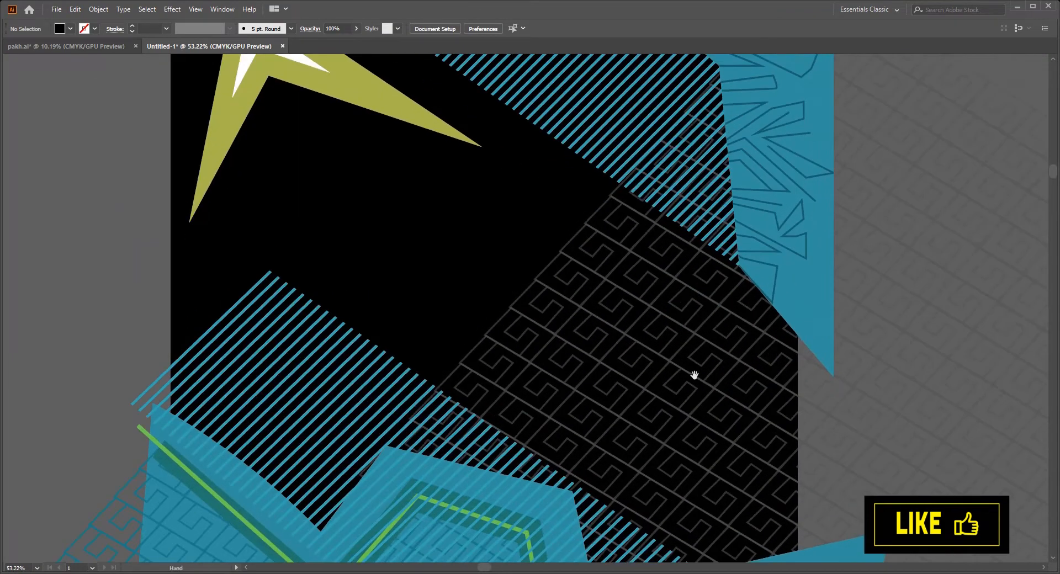
Remove the black background rectangle again and try selecting the whole grey key pattern with the Magic Wand
key(ctrl+z)
click(517, 312)
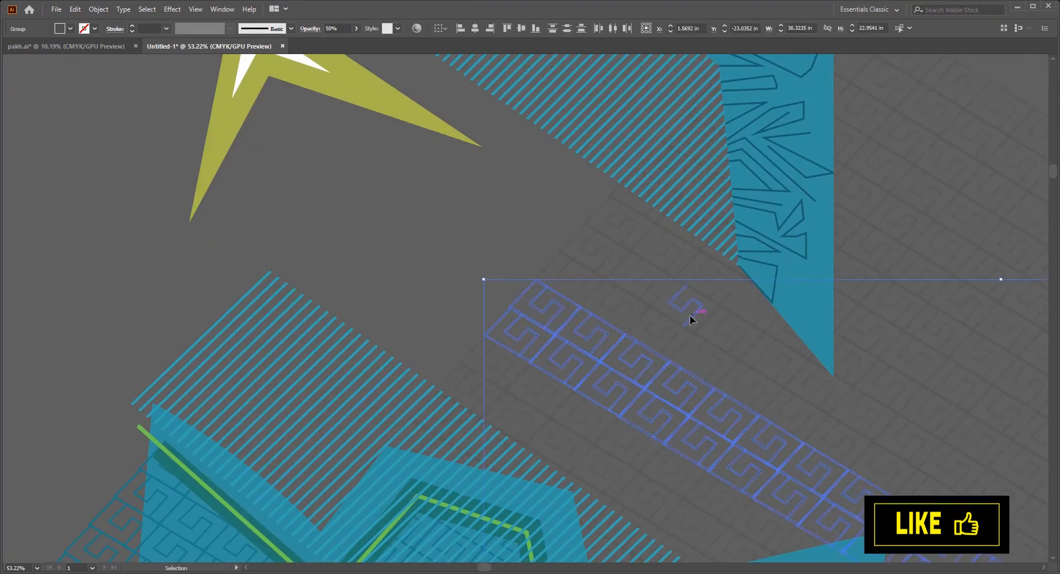
key(t)
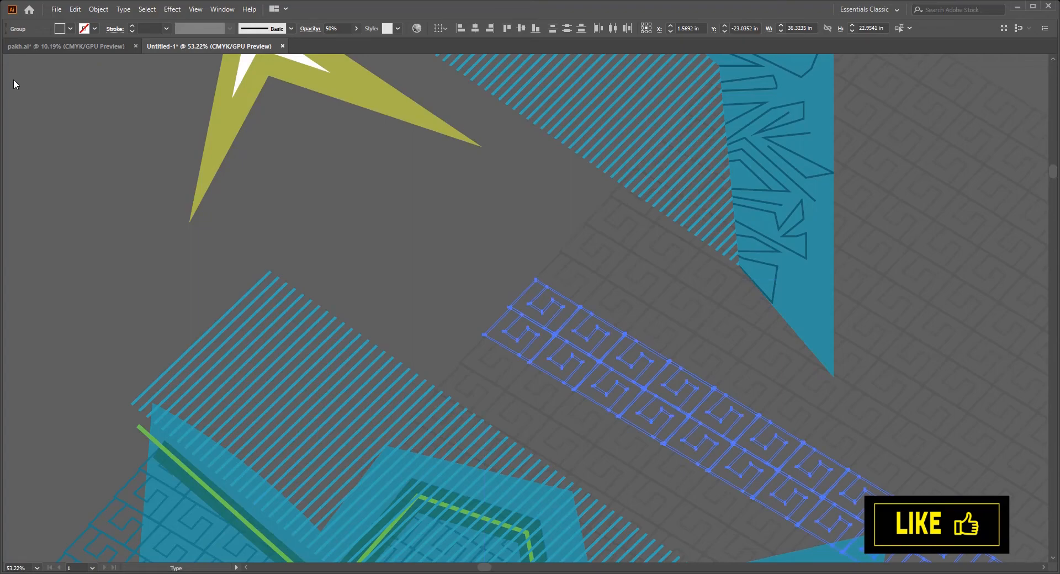
click(583, 287)
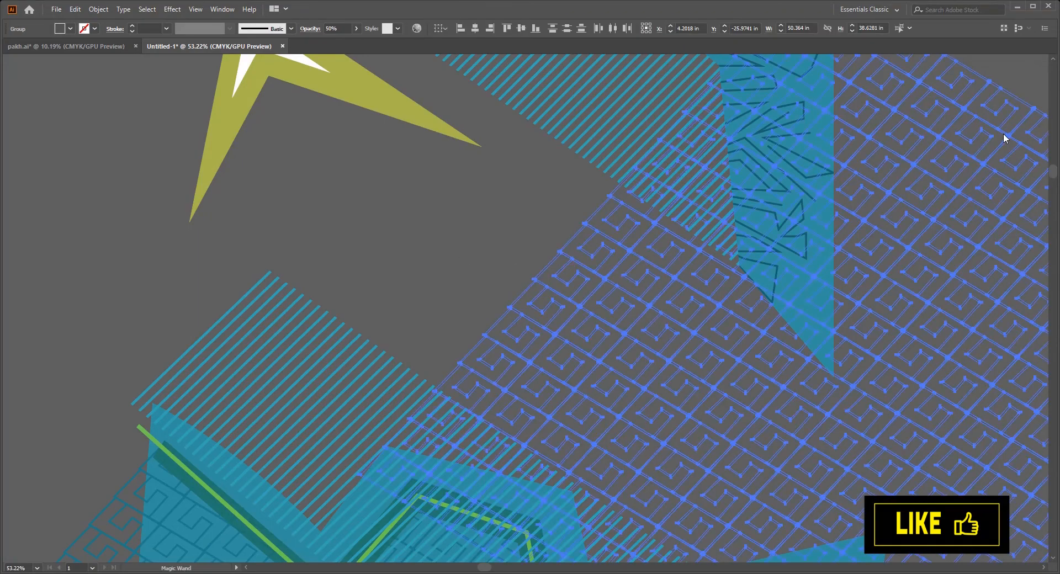
key(ctrl+z)
drag(653, 307, 667, 333)
key(ctrl+shift+z)
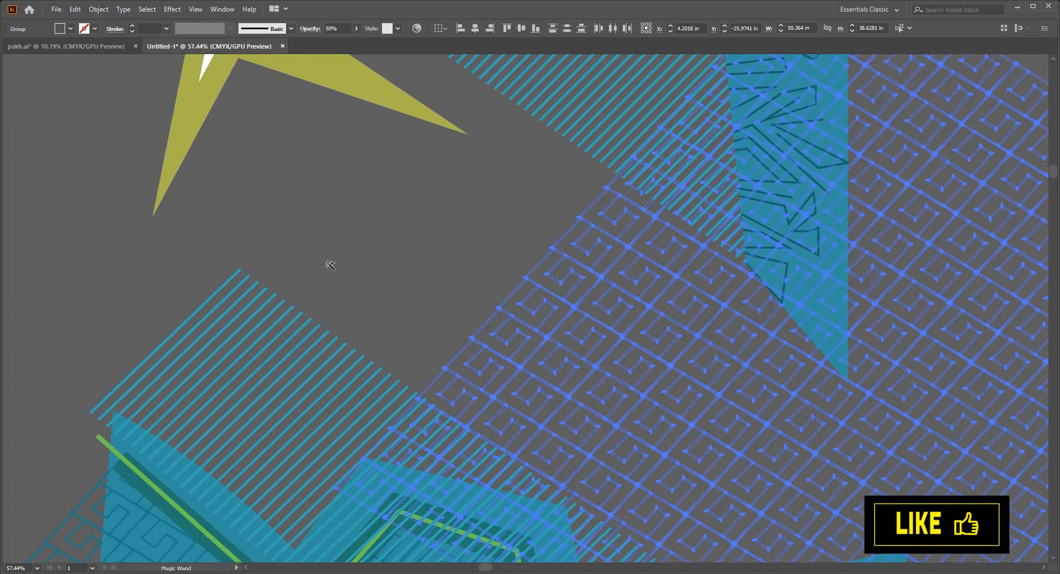
key(v)
click(479, 273)
click(499, 300)
click(479, 279)
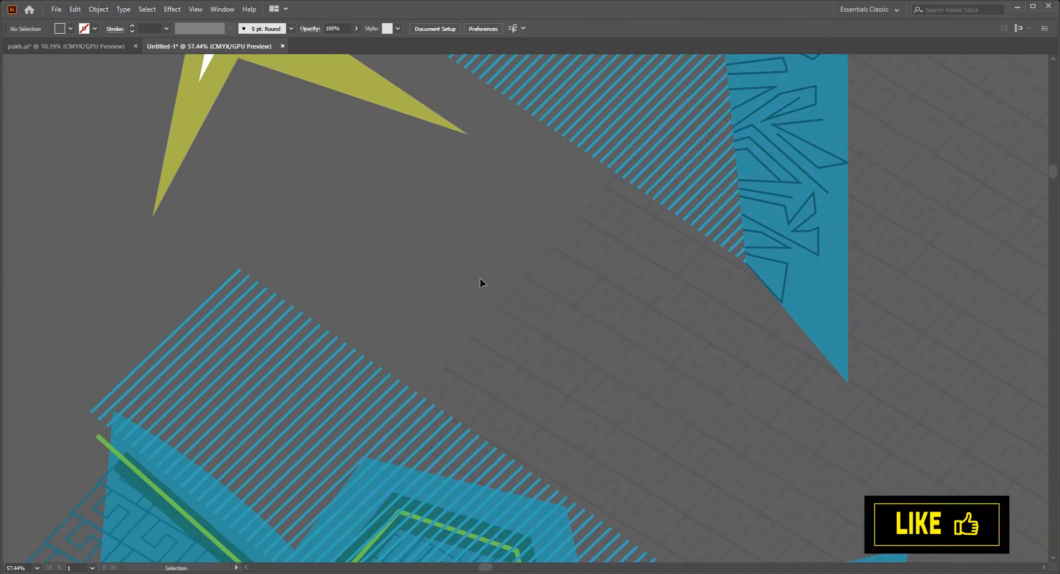
Select all pieces of the grey key pattern with the Magic Wand and combine them into one compound path
click(519, 290)
key(ctrl+space)
drag(566, 289, 690, 365)
drag(607, 335, 452, 277)
click(451, 276)
key(y)
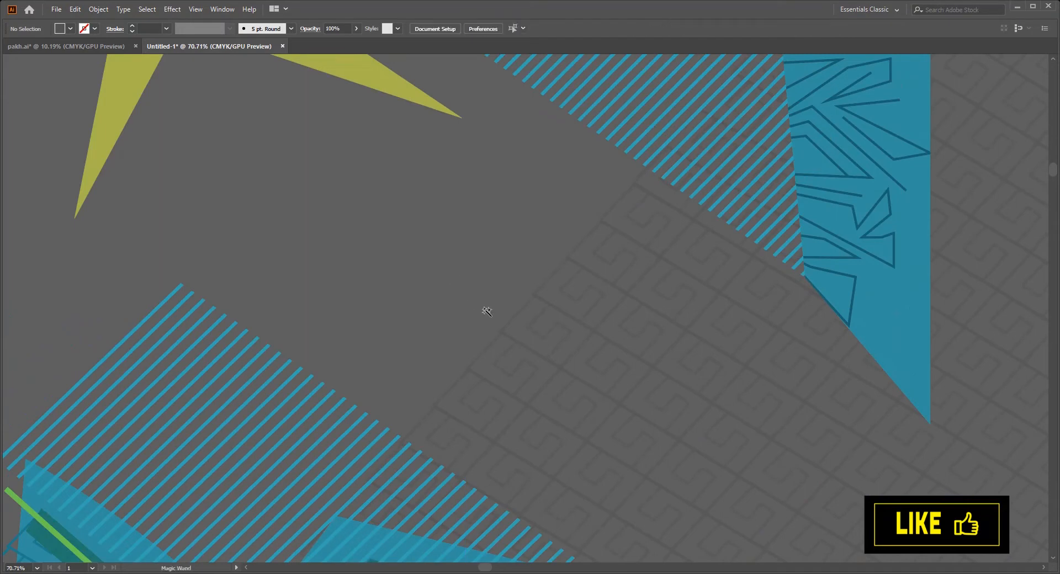
click(519, 321)
scroll(528, 320, down, 5)
key(space)
drag(407, 224, 276, 188)
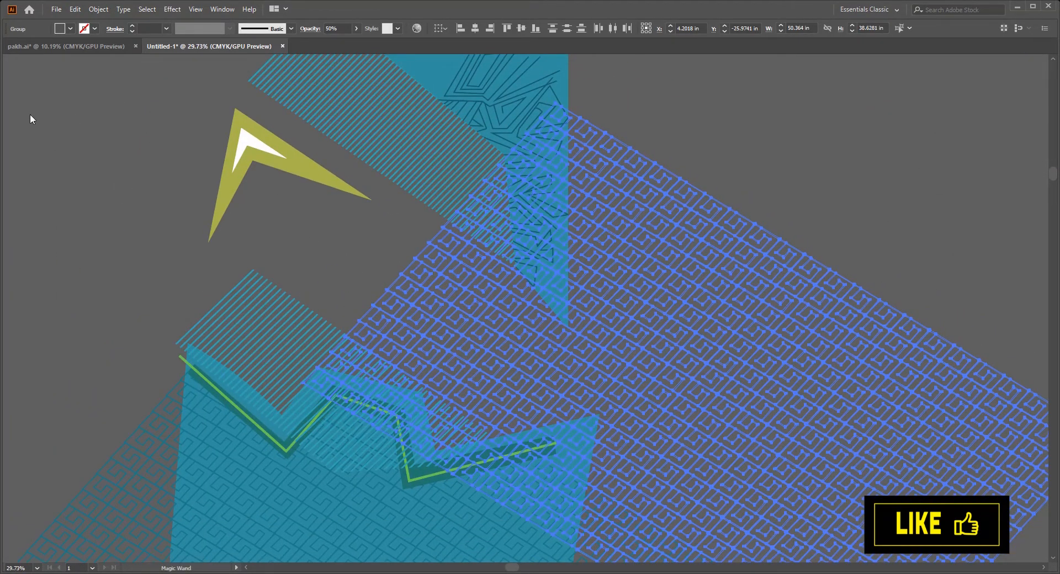
key(ctrl+8)
key(ctrl+space)
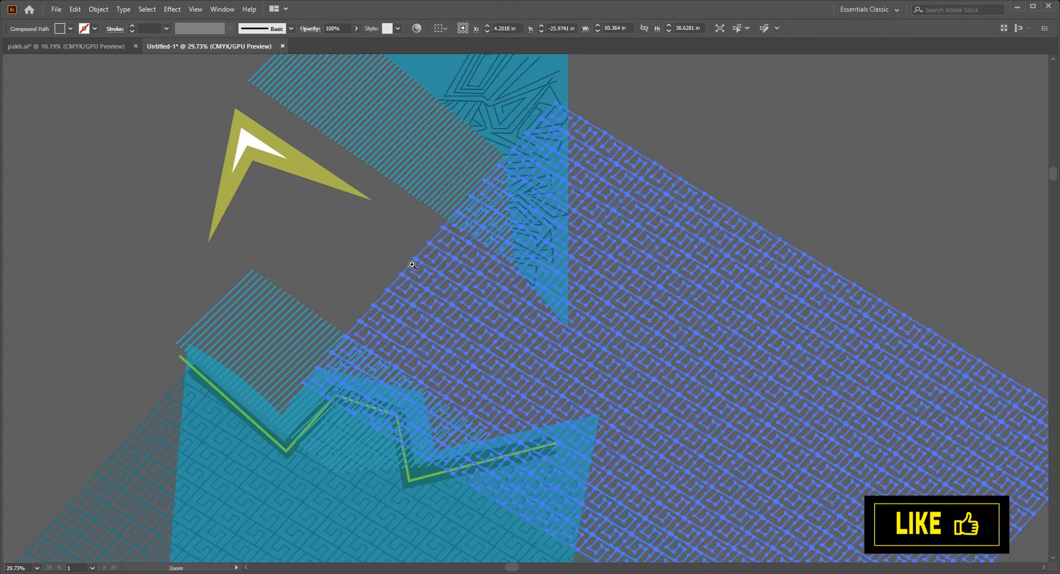
drag(431, 272, 558, 345)
key(v)
click(323, 215)
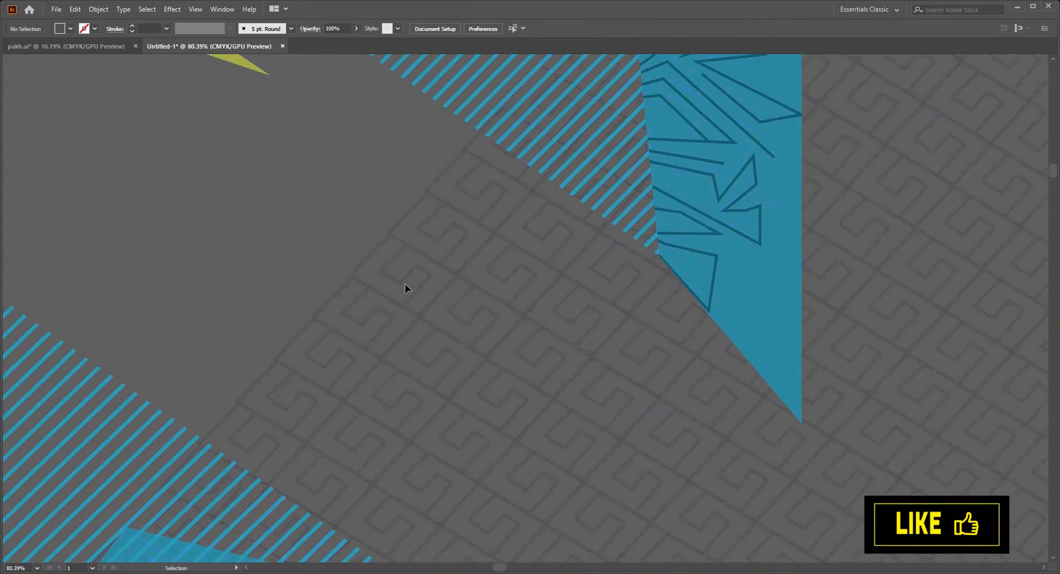
Check that the key pattern selects as a single object and restore the black background rectangle
click(407, 287)
key(ctrl+space)
drag(599, 259, 528, 246)
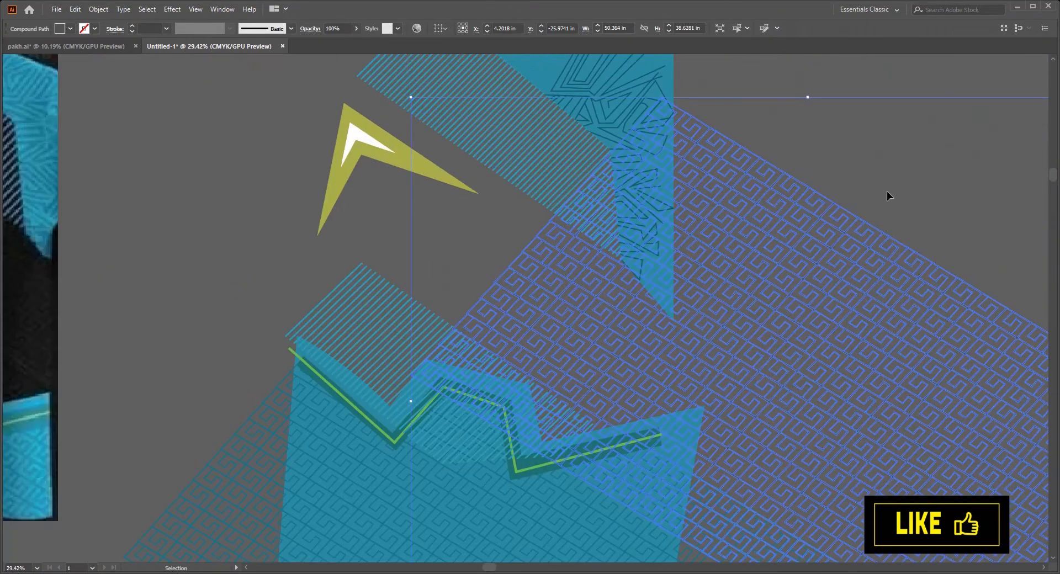
click(474, 247)
key(ctrl+alt+3)
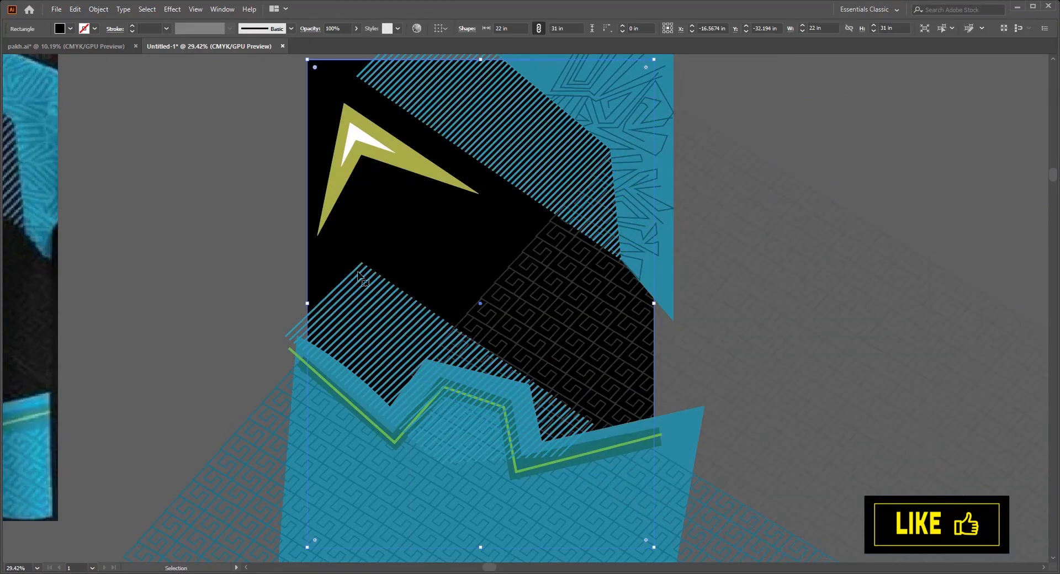
Reduce the grey key pattern's opacity to 40% over the black background
click(155, 269)
key(ctrl+space)
drag(576, 370, 492, 306)
drag(582, 349, 554, 345)
click(554, 345)
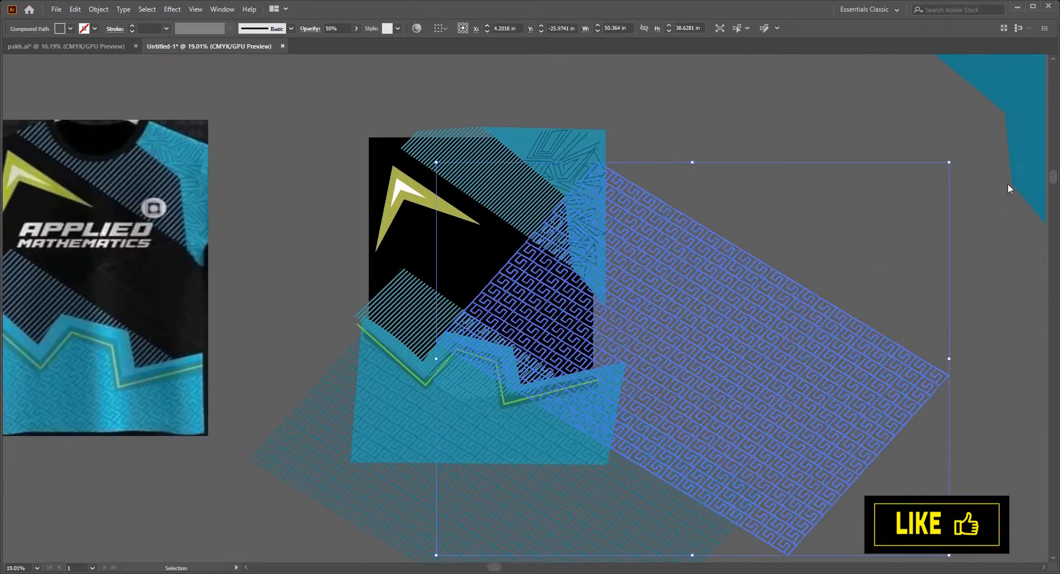
click(843, 184)
key(ctrl+space)
drag(564, 298, 719, 362)
key(ctrl+space)
drag(689, 357, 767, 369)
Draw an open V-shaped line over the key pattern with the Pen tool, using no fill and an 8 pt grey stroke
key(p)
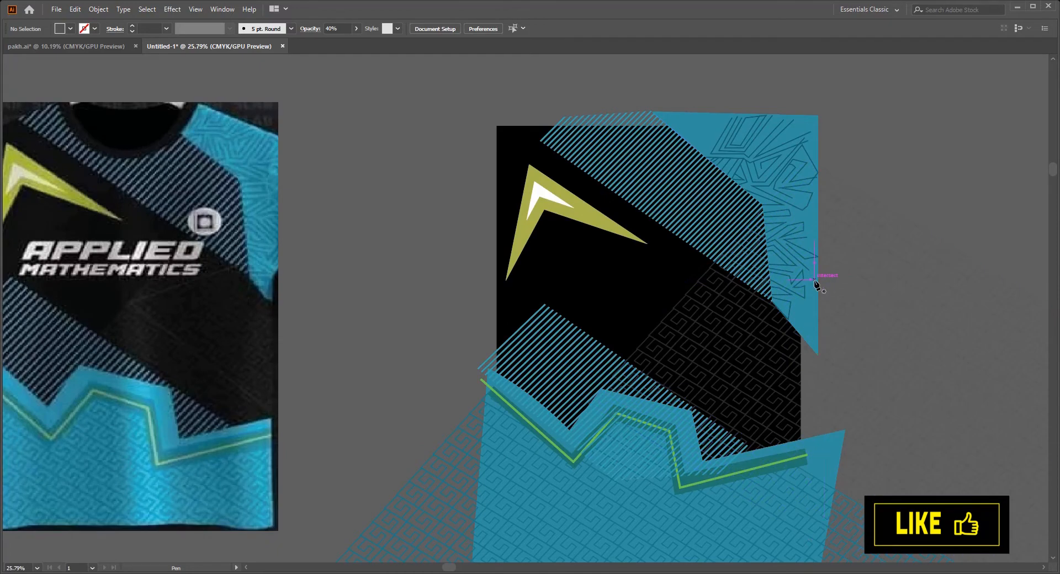
click(771, 294)
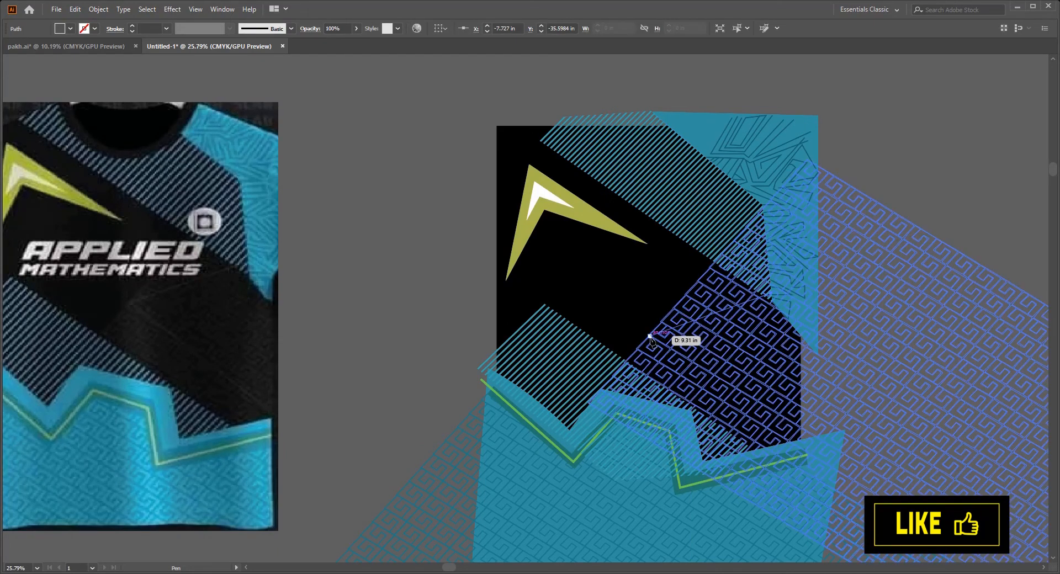
click(661, 322)
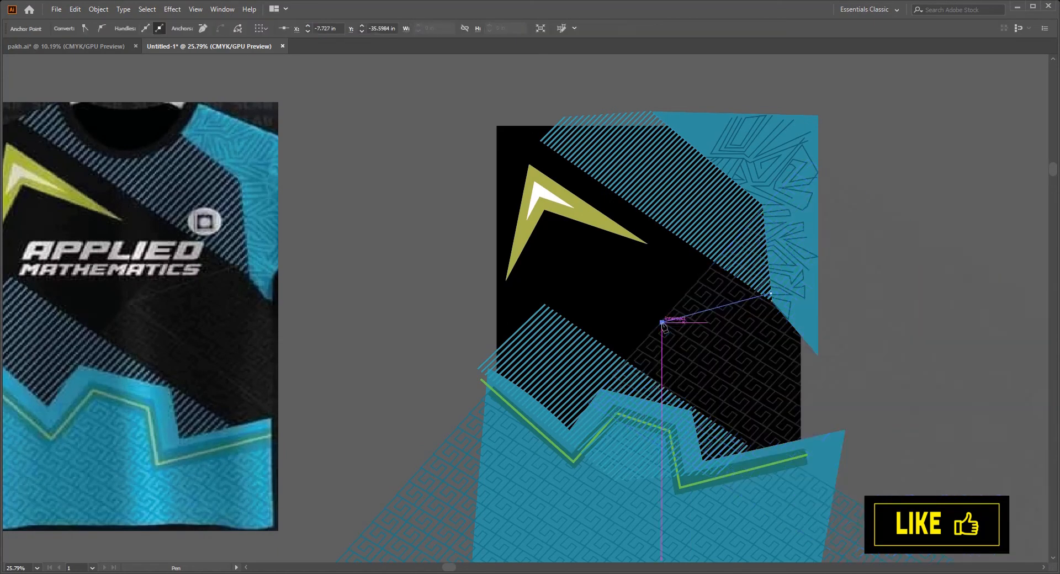
click(856, 468)
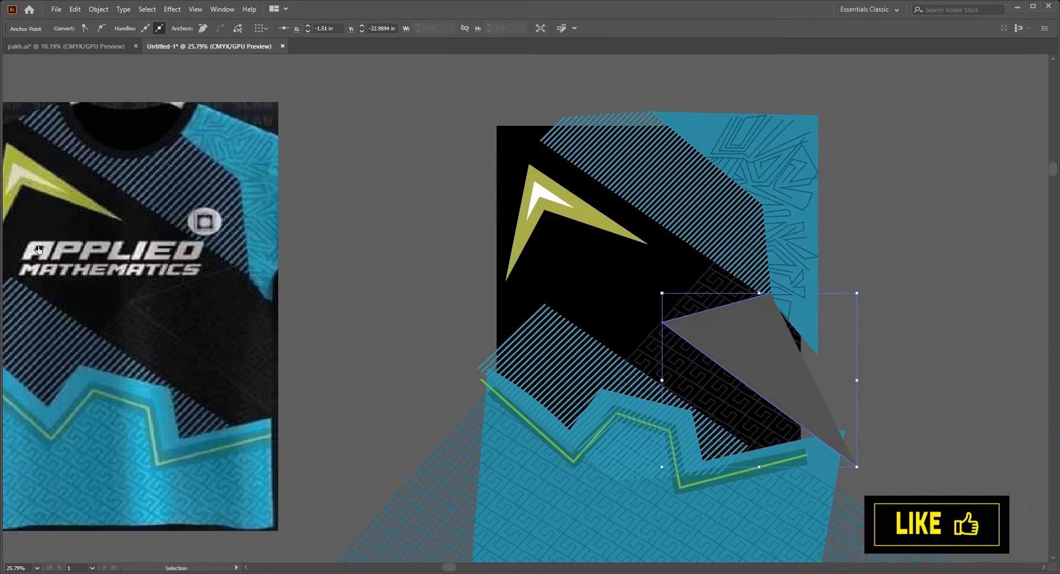
click(35, 271)
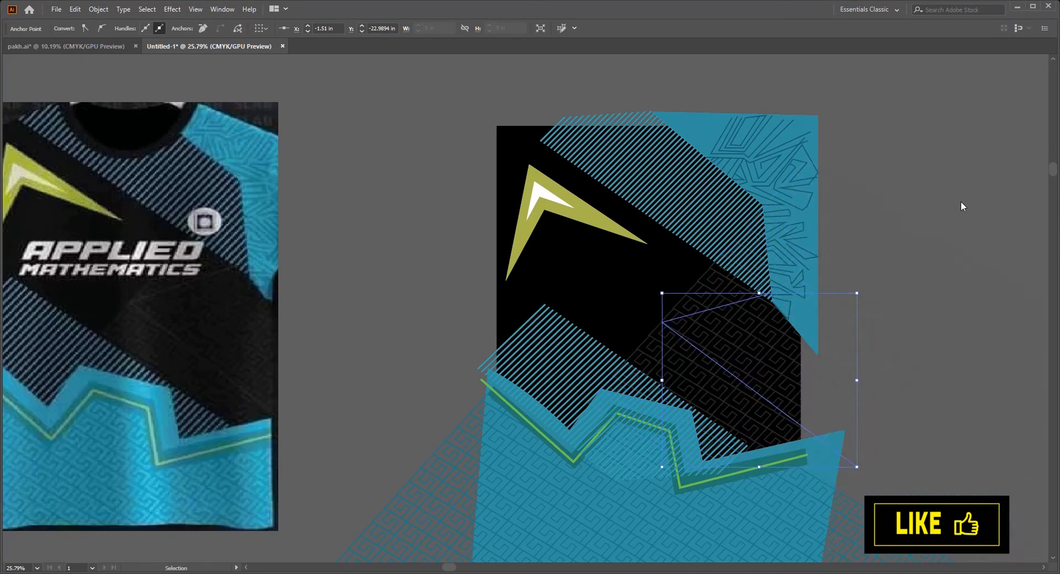
key(ctrl+shift+a)
drag(774, 366, 696, 390)
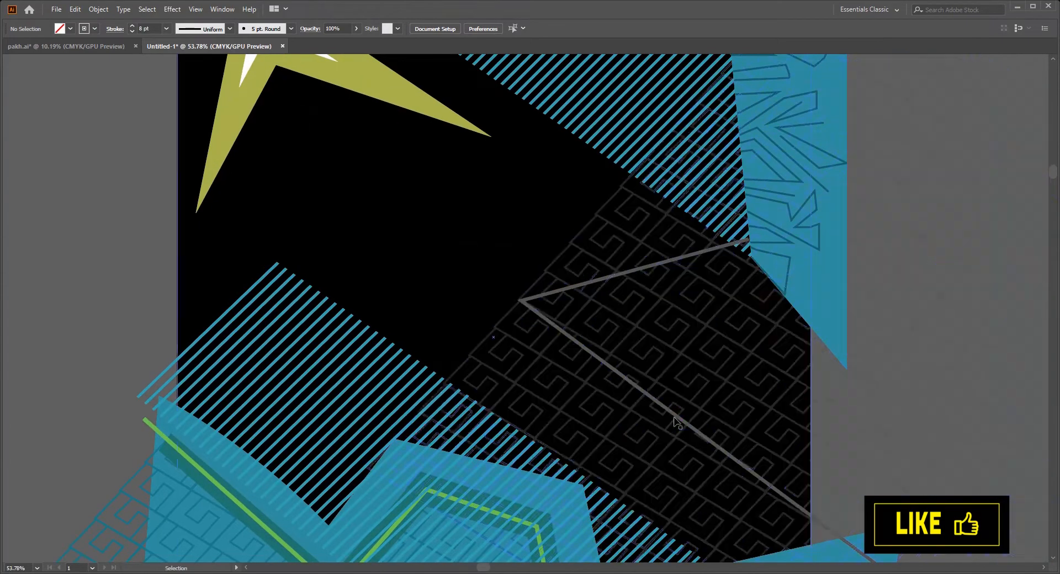
Reduce the V-shaped line's opacity to 50% and check it up close
click(686, 422)
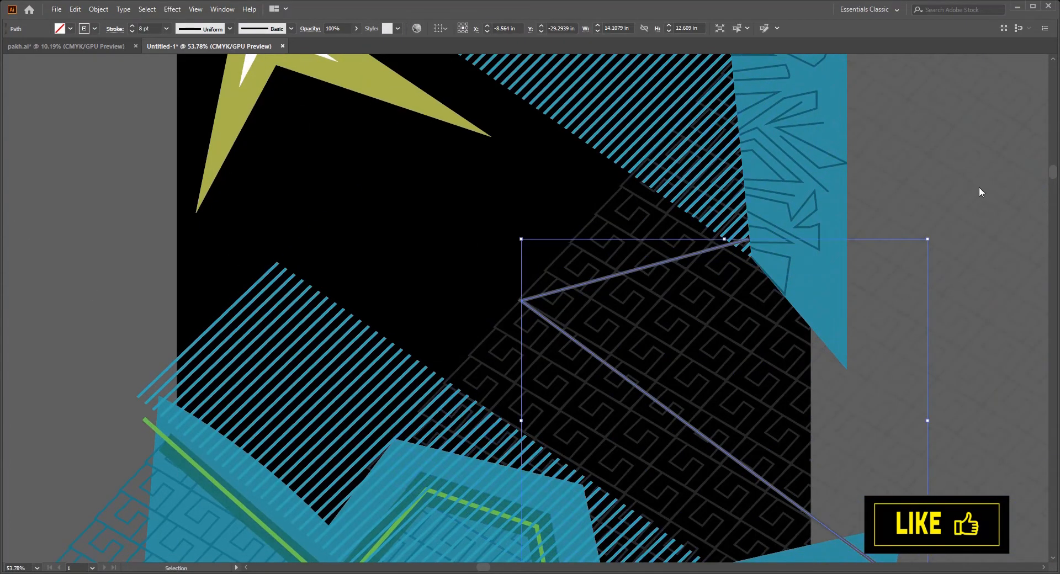
key(z)
drag(616, 288, 587, 316)
key(v)
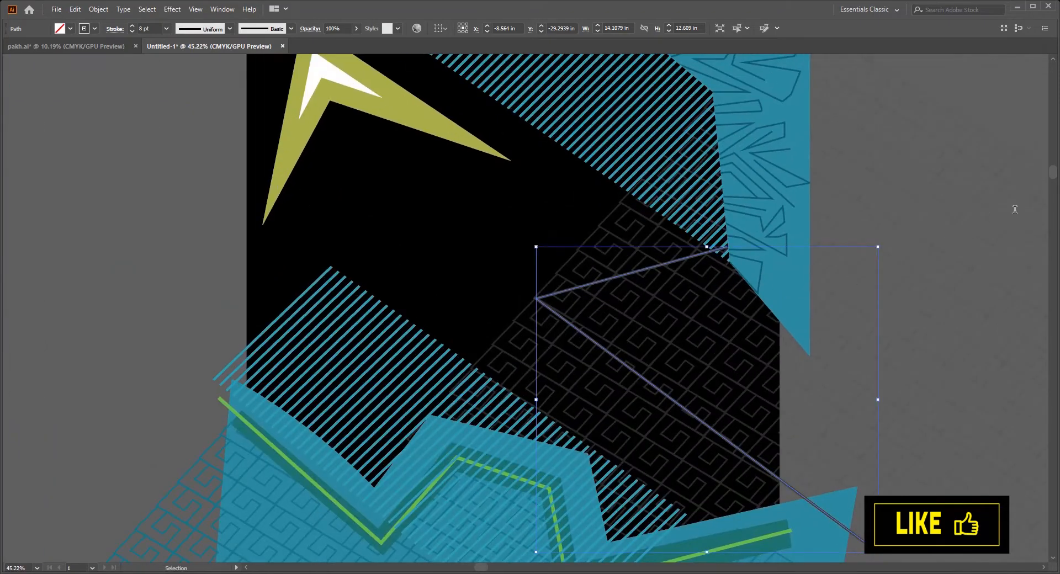
click(393, 334)
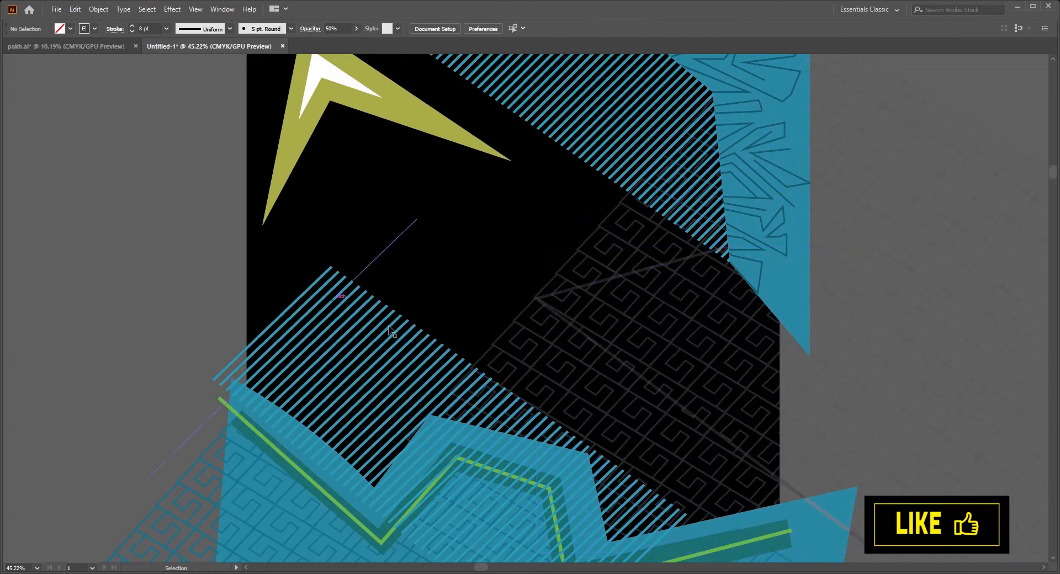
key(z)
drag(587, 377, 671, 386)
key(v)
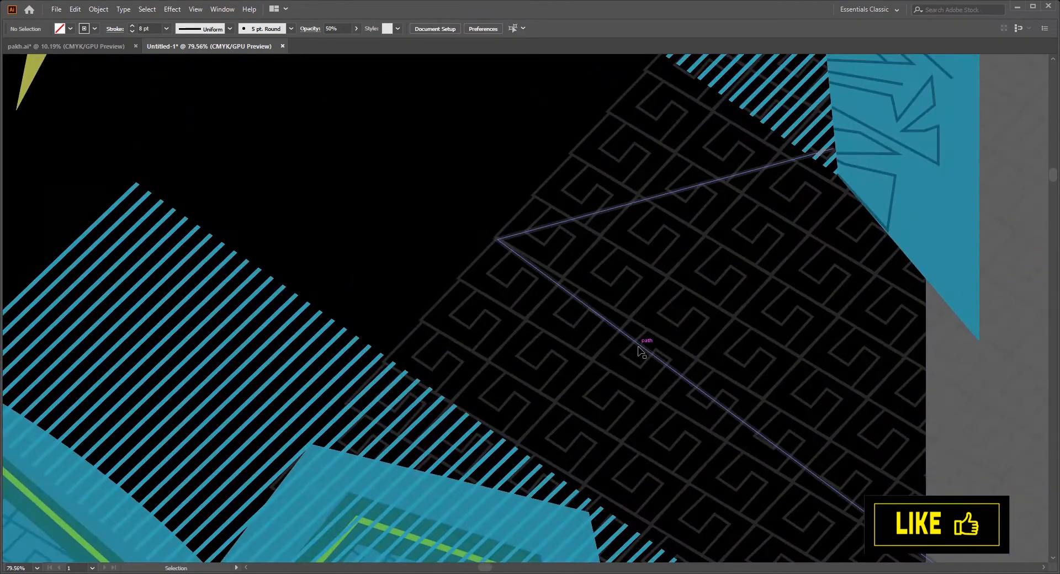
Move the V-shaped line's lower end point slightly up and farther out beyond the jersey's edge
click(642, 347)
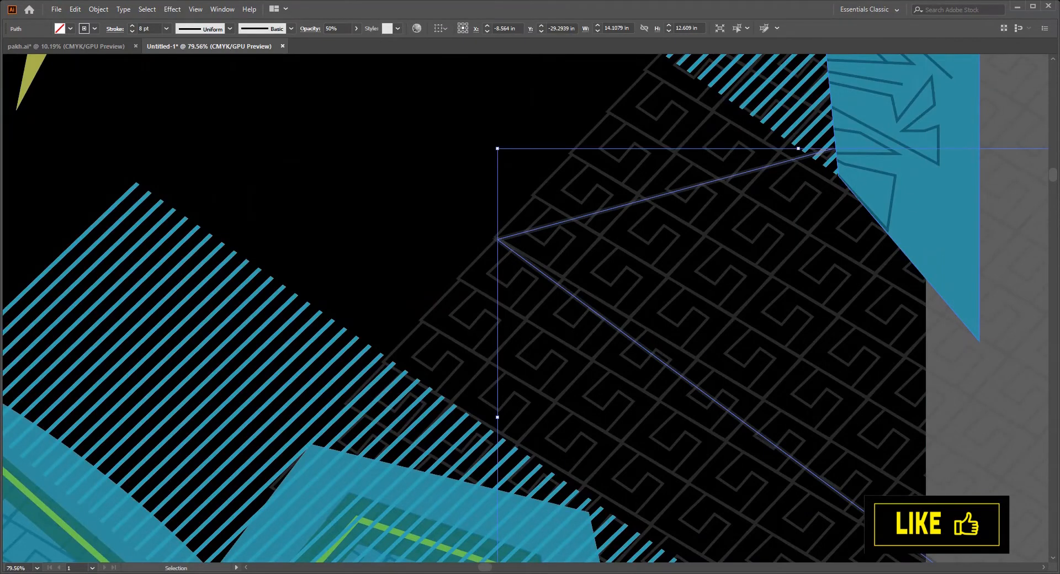
key(ctrl+z)
key(z)
drag(708, 292, 547, 271)
key(space)
drag(539, 274, 502, 263)
key(v)
drag(714, 396, 801, 378)
key(a)
key(z)
drag(795, 382, 657, 354)
key(v)
key(space)
drag(651, 412, 543, 400)
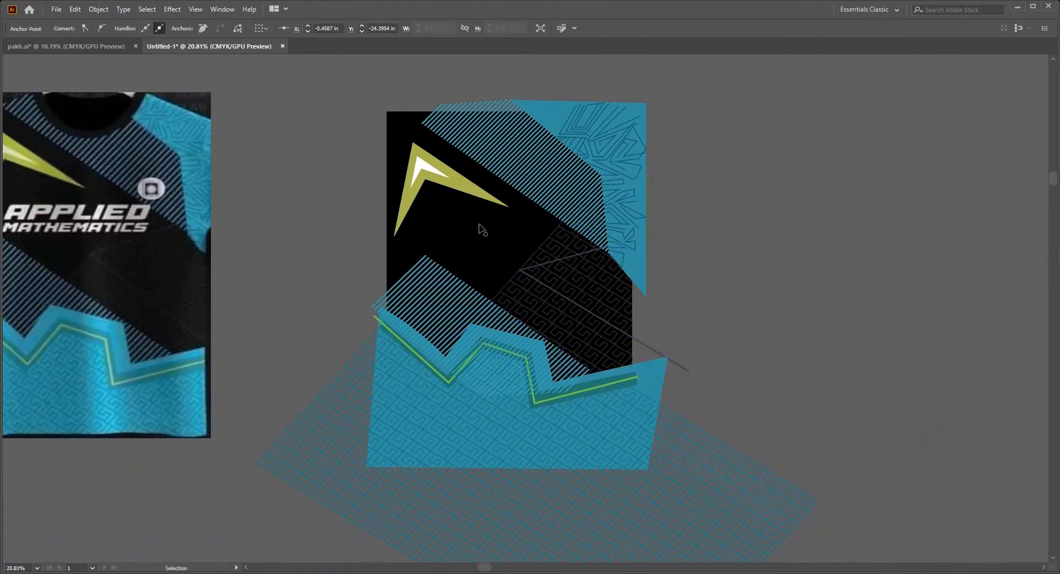
Try clipping all the jersey artwork to the black rectangle after bringing the rectangle to the front
click(455, 224)
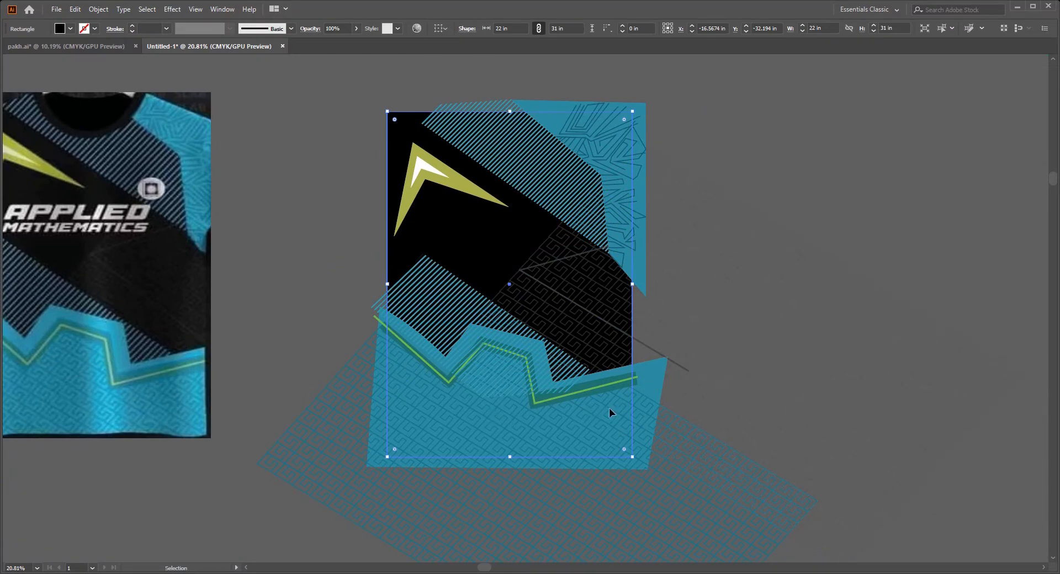
key(ctrl+shift+bracketright)
click(368, 277)
key(z)
drag(367, 278, 330, 199)
key(v)
drag(631, 464, 523, 338)
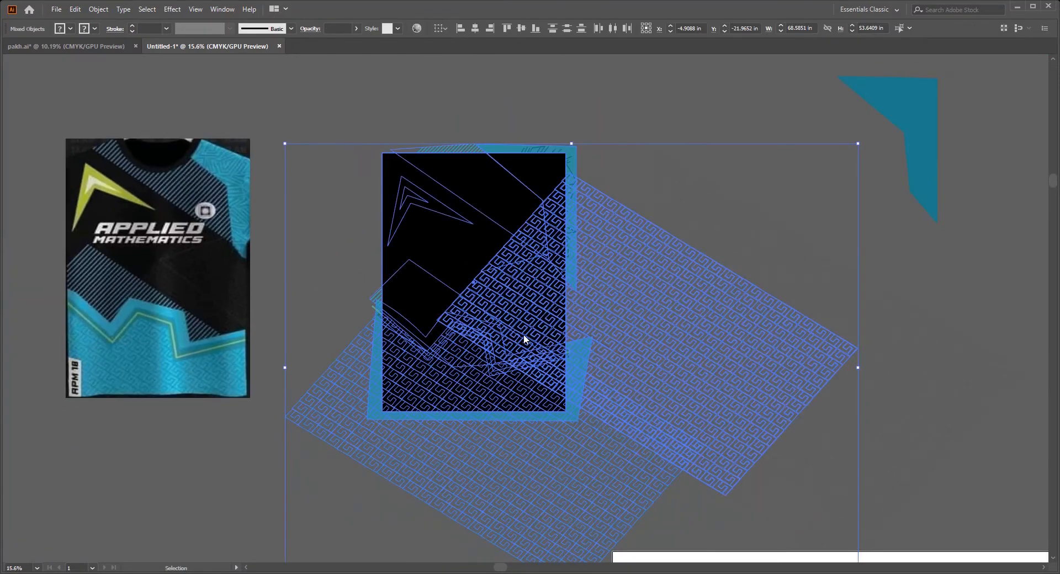
key(ctrl+7)
key(ctrl+shift+a)
Release the clipping mask and put the black rectangle back behind the artwork
key(z)
drag(582, 302, 613, 332)
key(v)
click(642, 396)
key(ctrl+alt+7)
click(428, 298)
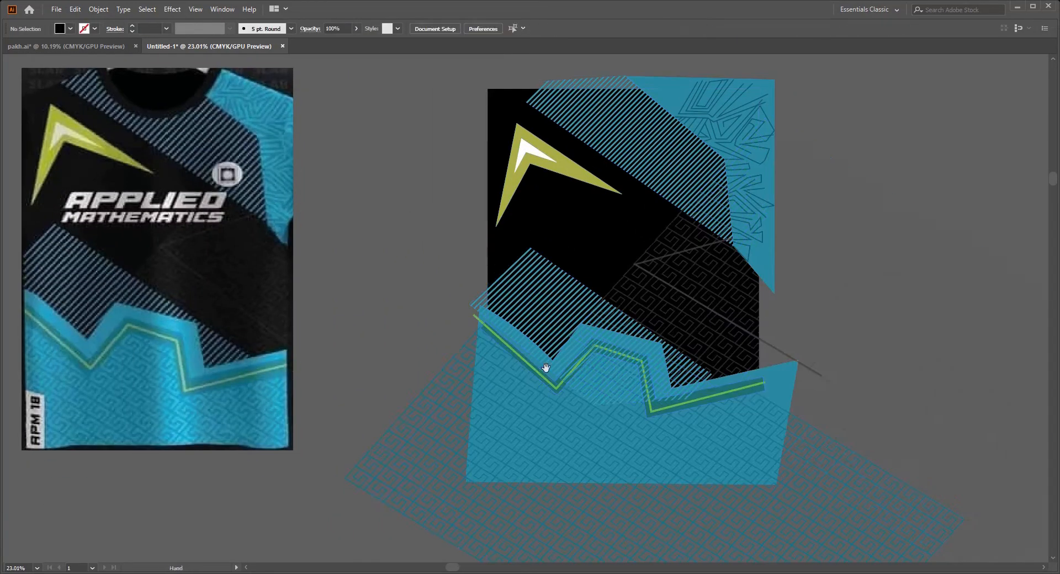
drag(545, 369, 827, 328)
key(ctrl+z)
key(ctrl+z)
click(441, 292)
click(517, 243)
key(ctrl+shift+[)
key(ctrl+shift+a)
Bring the green zigzag line and its dark band in front of the lower stripes
drag(636, 345, 692, 391)
click(674, 403)
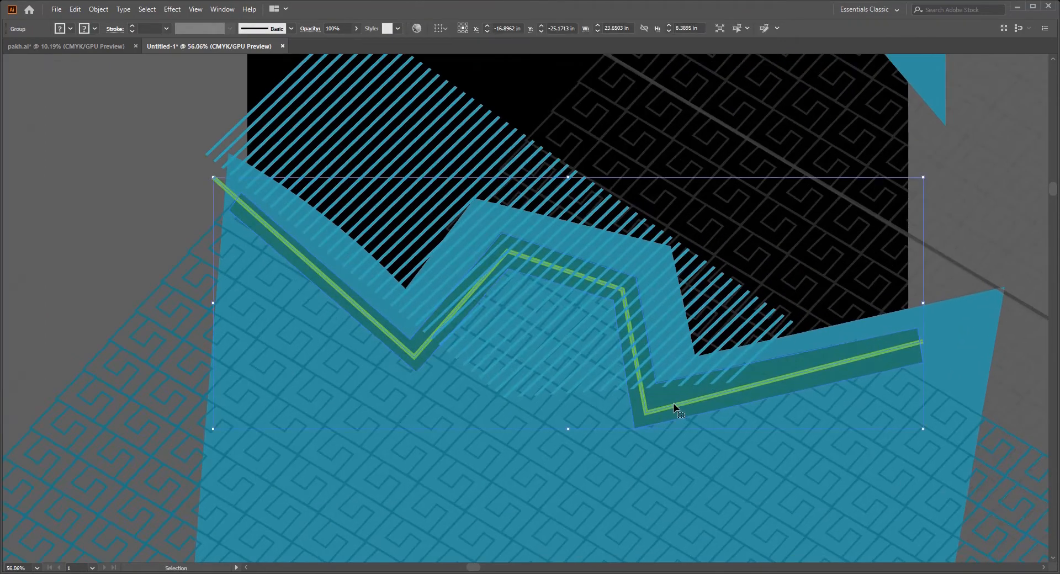
key(ctrl+shift+])
click(82, 197)
drag(379, 291, 440, 328)
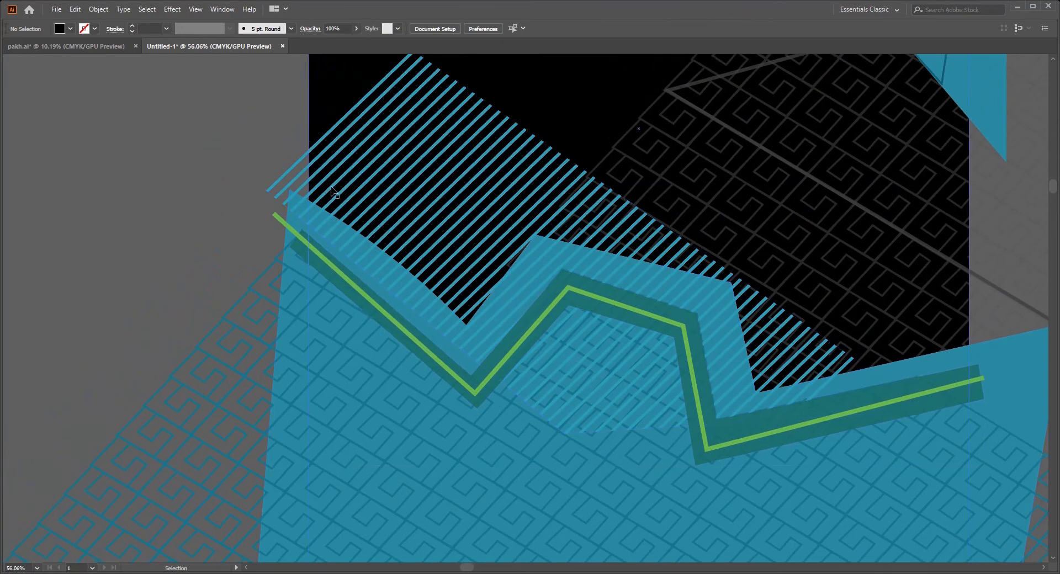
Send the clipped lower stripes behind the teal zigzag shape
click(333, 191)
key(ctrl+shift+a)
click(370, 201)
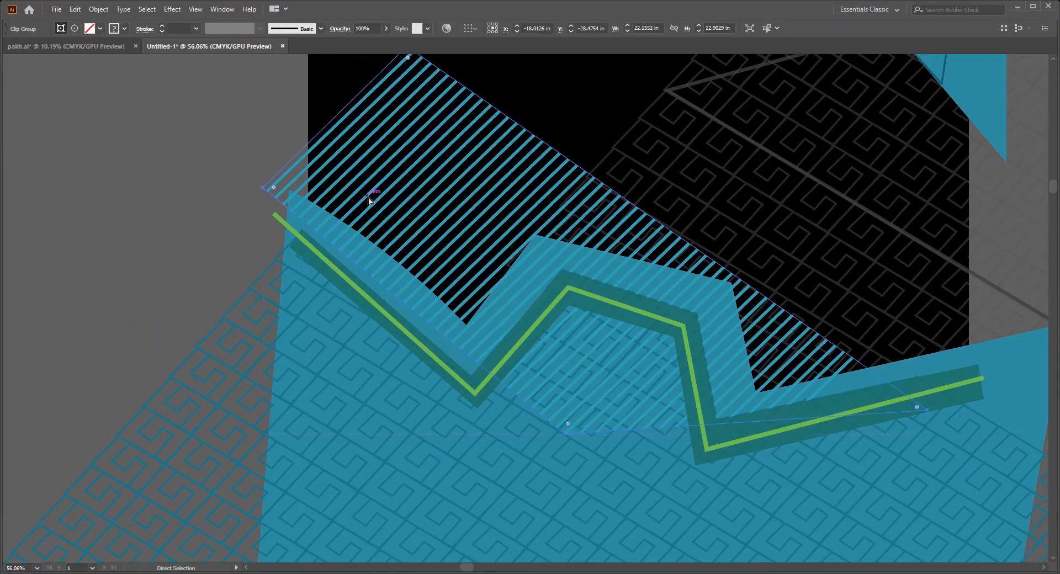
key(ctrl+bracketleft)
drag(369, 199, 274, 174)
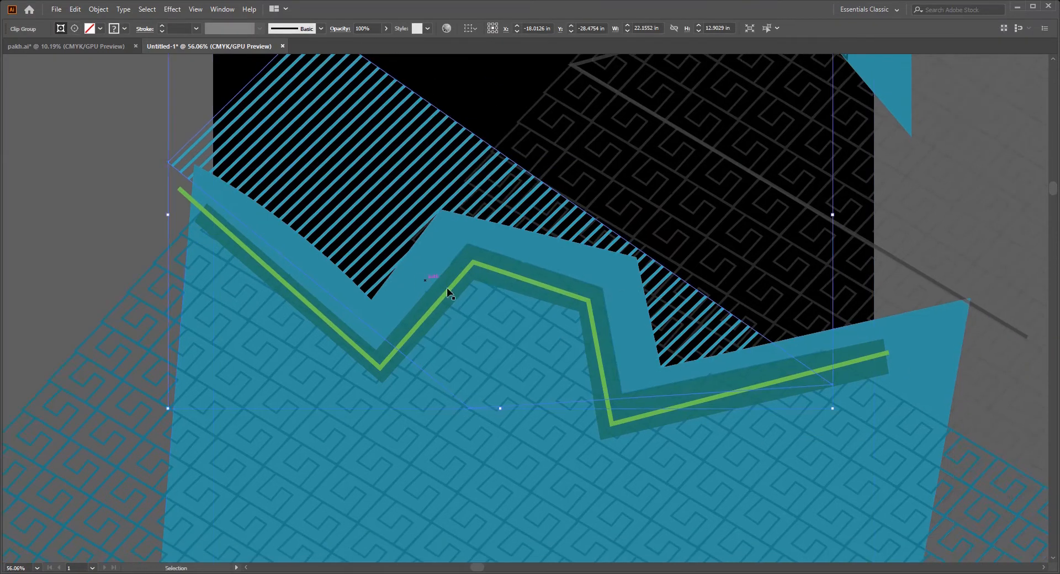
scroll(446, 287, down, 2)
drag(459, 343, 343, 315)
click(747, 368)
scroll(743, 365, down, 2)
key(Delete)
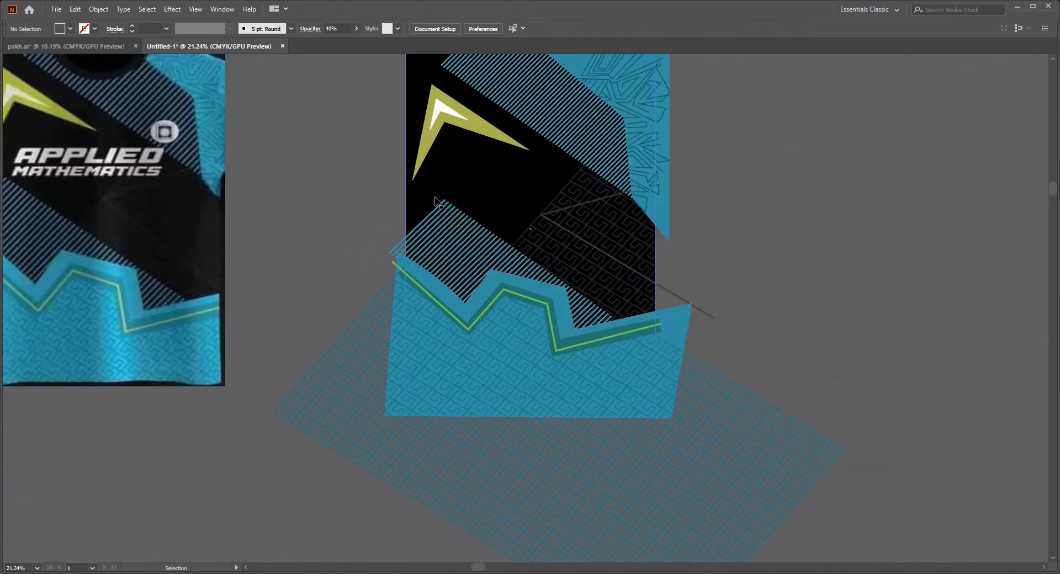
Bring the black rectangle to the front and clip all the jersey artwork to it
key(ctrl+f)
scroll(512, 234, down, 2)
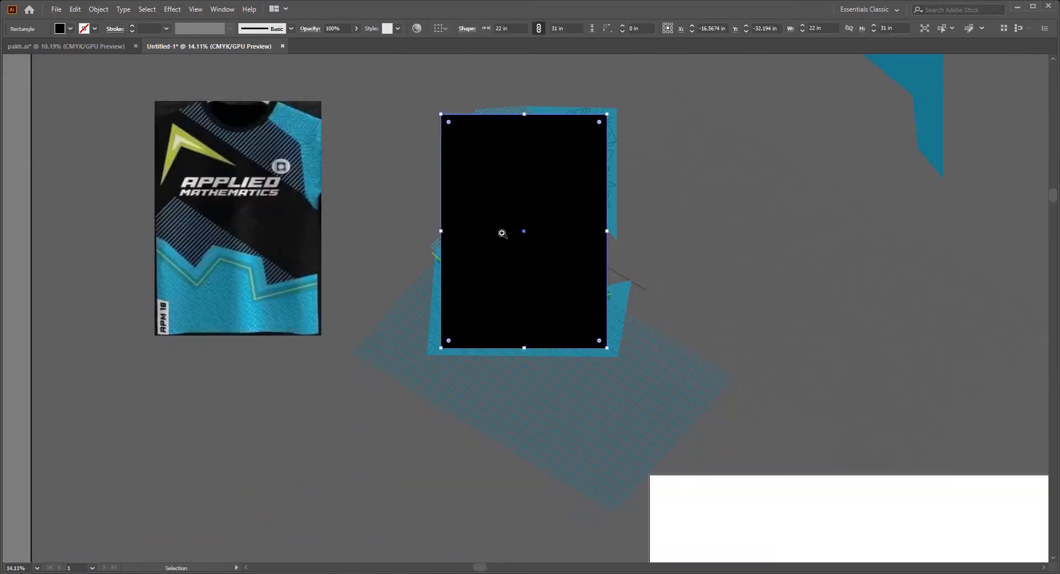
scroll(501, 232, down, 1)
shift+click(690, 427)
key(ctrl+7)
click(657, 396)
drag(492, 276, 523, 335)
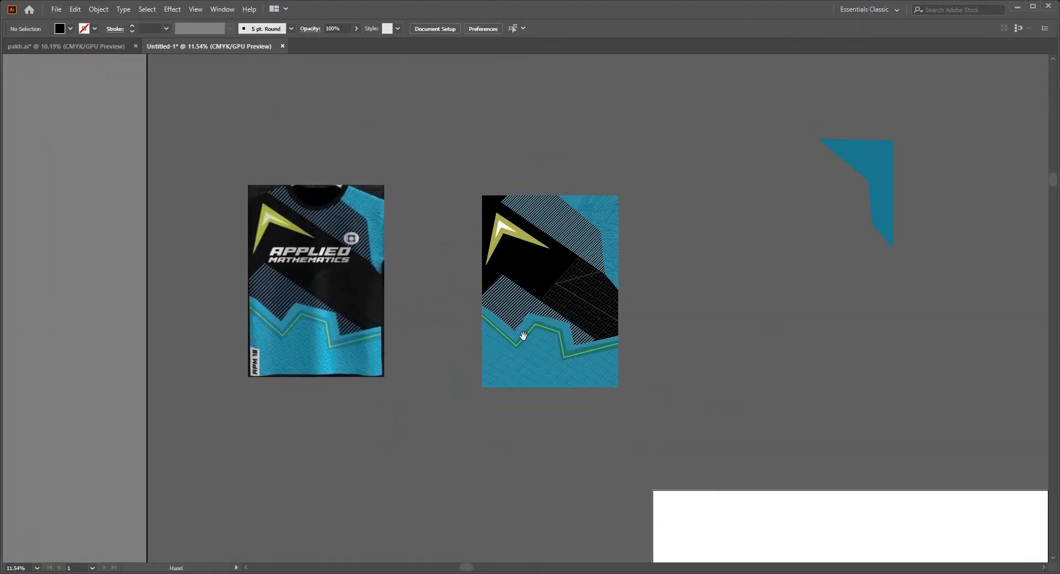
Check the clipped jersey design against the reference and open the garment template file FULL HATA.ai
scroll(522, 326, up, 2)
drag(700, 369, 485, 458)
scroll(615, 379, down, 1)
drag(776, 235, 788, 199)
drag(485, 394, 677, 376)
scroll(613, 388, up, 1)
click(690, 381)
key(a)
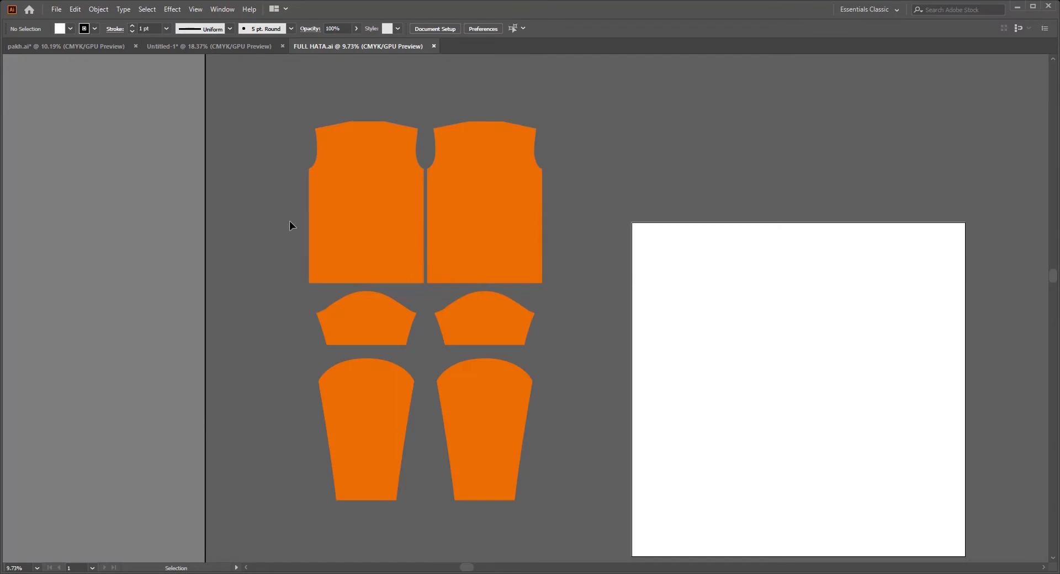
Copy the template's first body panel and short sleeve into the Untitled-1 document and align the body panel over the jersey design
drag(289, 225, 378, 339)
click(209, 46)
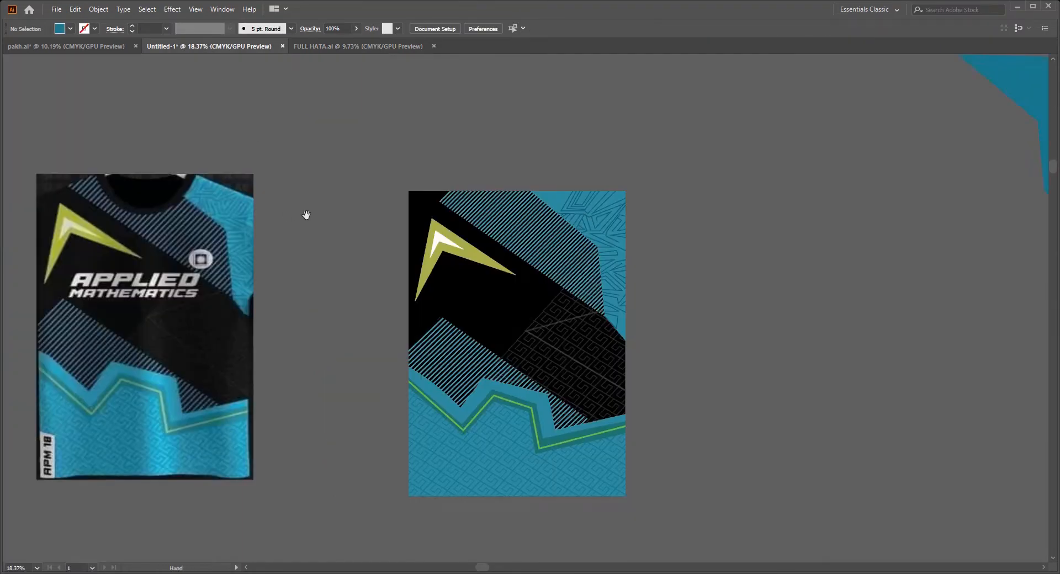
drag(457, 360, 388, 272)
key(ctrl+v)
drag(545, 319, 472, 365)
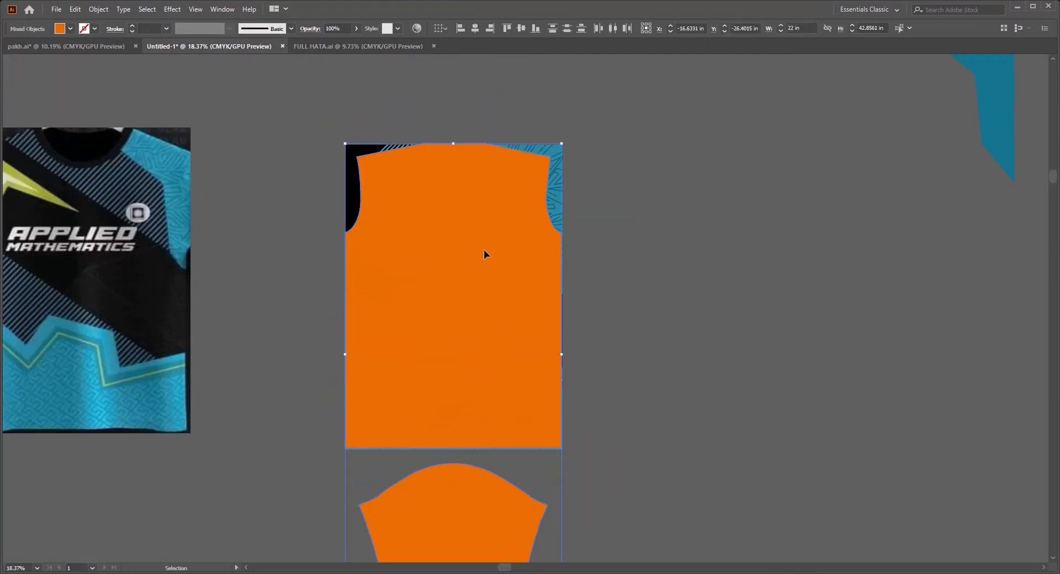
Clip the front jersey design to the orange body panel shape
drag(491, 124, 470, 166)
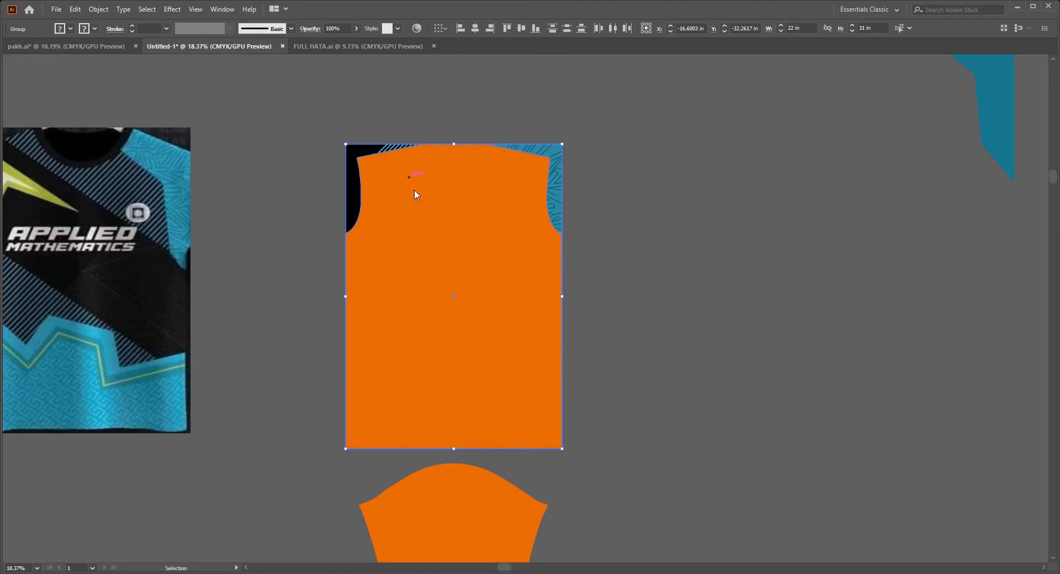
key(ctrl+7)
click(584, 289)
drag(606, 326, 620, 267)
scroll(609, 267, down, 1)
scroll(561, 357, down, 1)
drag(506, 299, 449, 311)
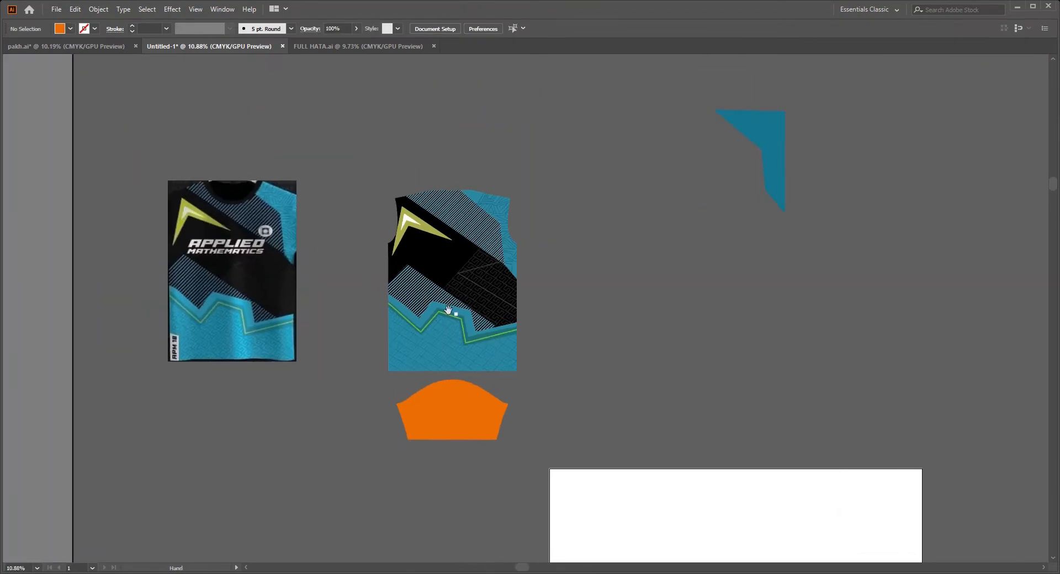
Release the clipping mask on the reference image and move the full image up, clear of the clipped design
drag(265, 287, 289, 224)
drag(326, 266, 424, 337)
drag(335, 264, 313, 206)
key(ctrl+alt+7)
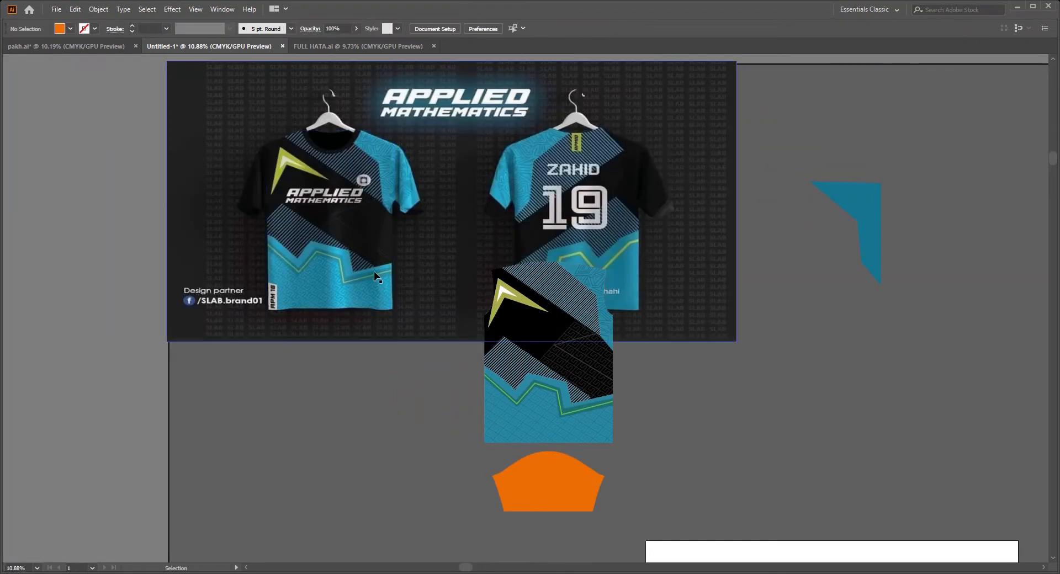
drag(374, 270, 382, 174)
drag(406, 252, 413, 282)
Move the yellow-green chevron with its white inner shape slightly down and inward from the armhole on the clipped front
drag(493, 305, 594, 390)
click(597, 395)
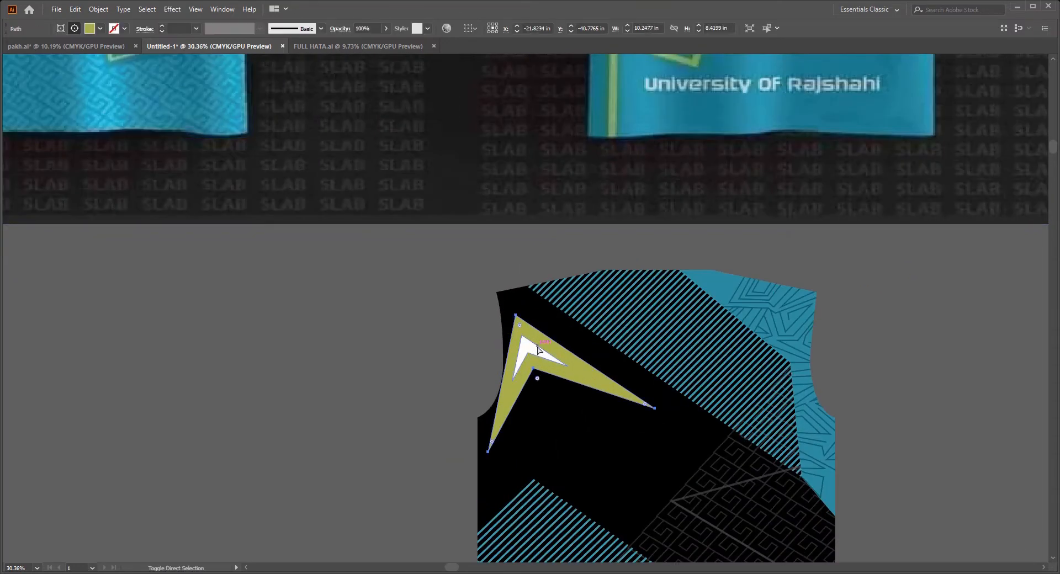
drag(544, 354, 519, 381)
click(449, 355)
scroll(519, 381, down, 1)
scroll(632, 466, down, 5)
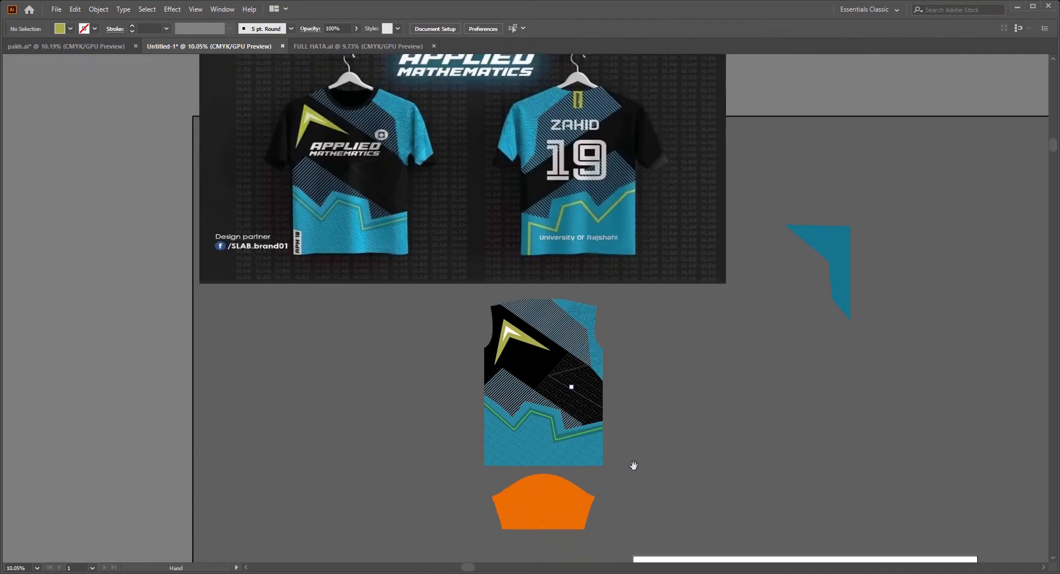
Recolour the orange sleeve with a black fill and no stroke
scroll(575, 412, up, 2)
scroll(572, 393, up, 2)
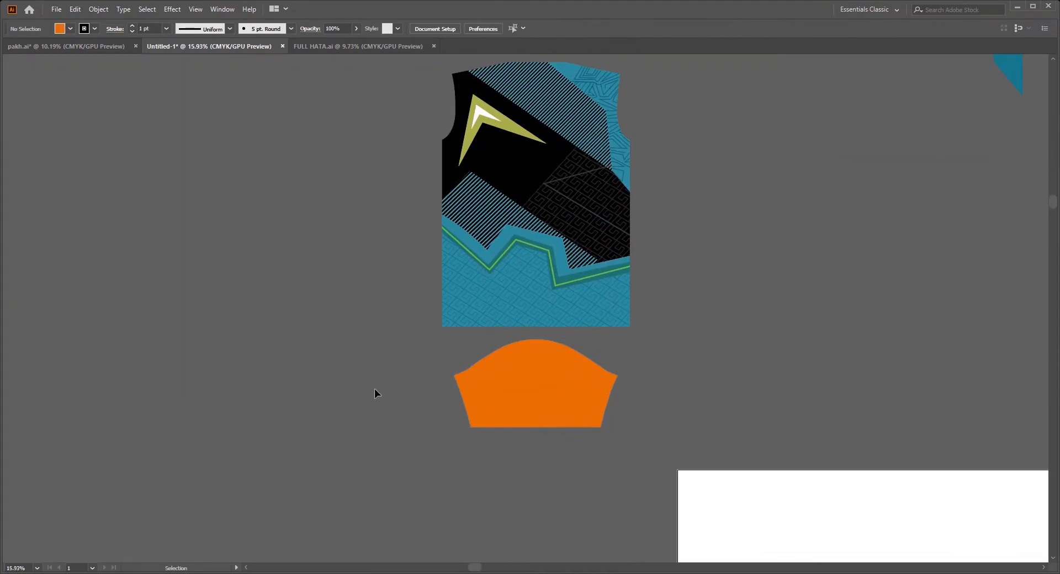
key(shift+x)
click(635, 345)
Duplicate the front panel and black sleeve beside the originals and reflect the copy horizontally for the back
drag(623, 345, 519, 345)
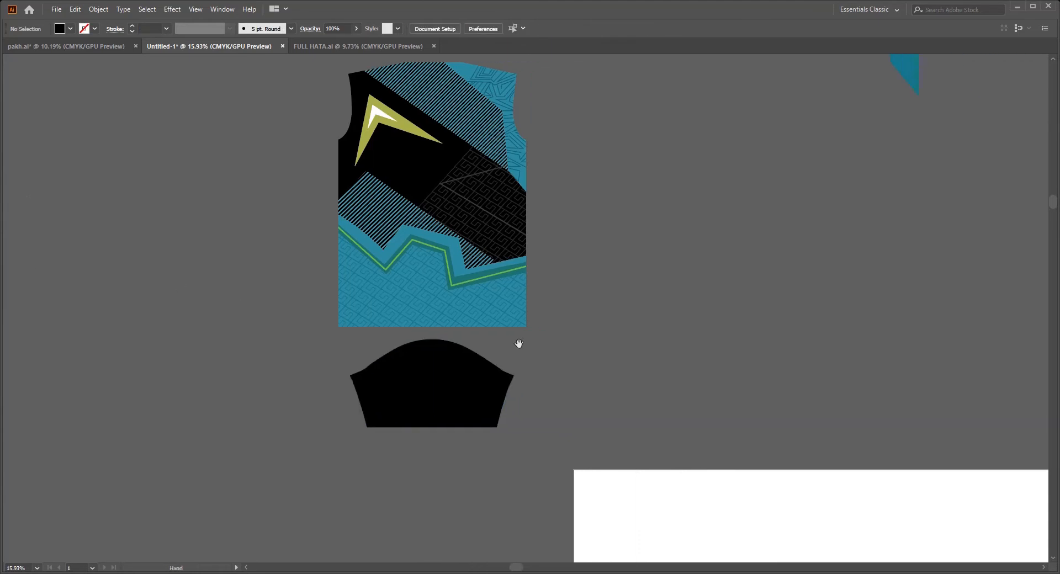
drag(825, 83, 408, 413)
drag(638, 400, 638, 399)
scroll(604, 391, right, 2)
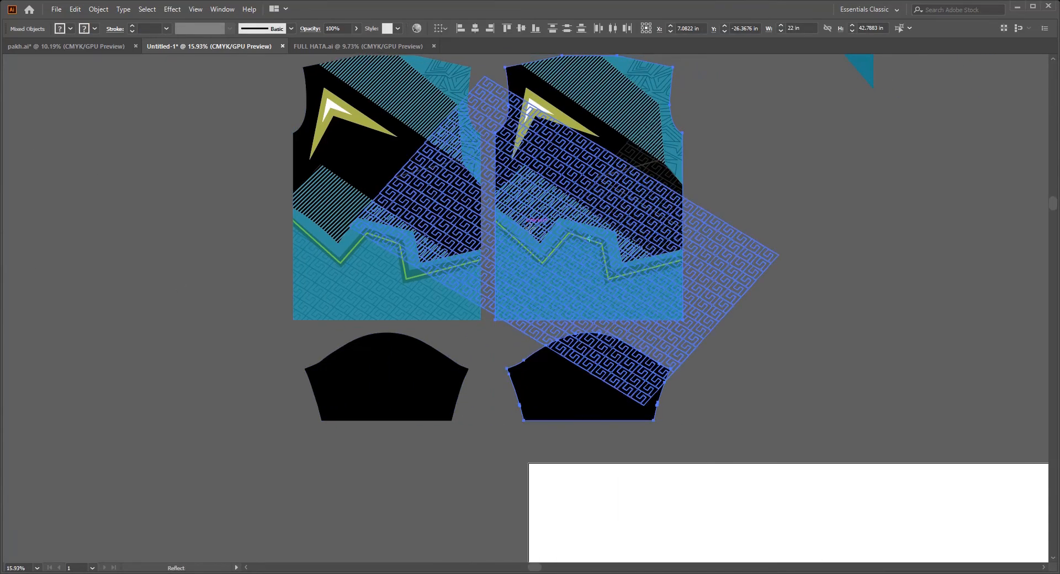
drag(530, 228, 668, 356)
key(v)
click(740, 331)
Move both body panels and both sleeves onto the white artboard
scroll(697, 319, down, 2)
scroll(620, 347, down, 2)
drag(620, 347, 575, 328)
drag(330, 240, 634, 433)
drag(564, 329, 496, 230)
drag(472, 157, 649, 435)
drag(636, 418, 622, 304)
drag(644, 313, 644, 345)
drag(567, 260, 585, 334)
click(586, 334)
Draw a black collar rectangle about 23.4 by 3.26 in above the two body panels
drag(531, 116, 580, 316)
drag(631, 391, 580, 310)
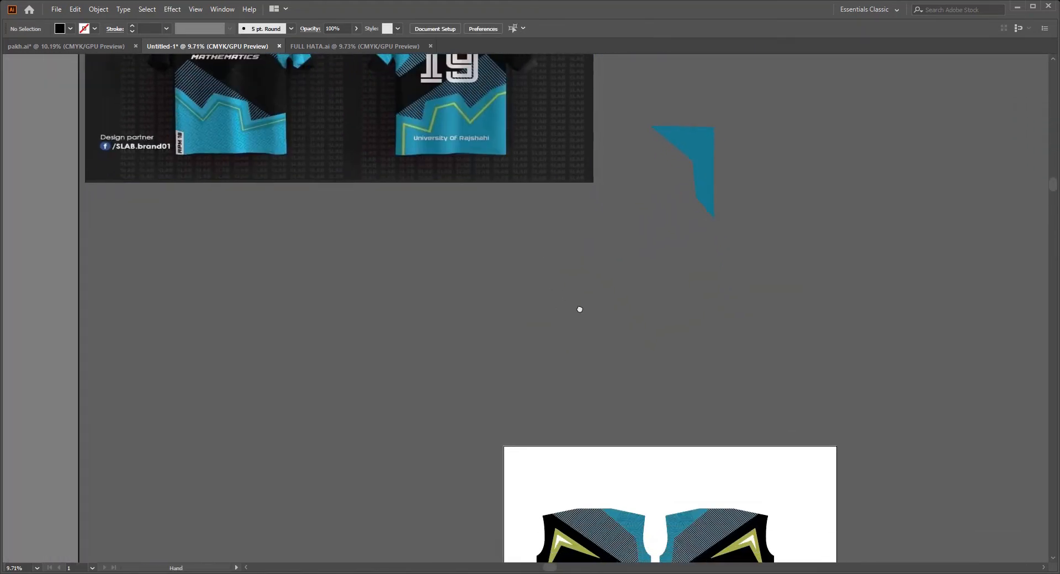
drag(649, 476, 559, 284)
drag(541, 272, 541, 314)
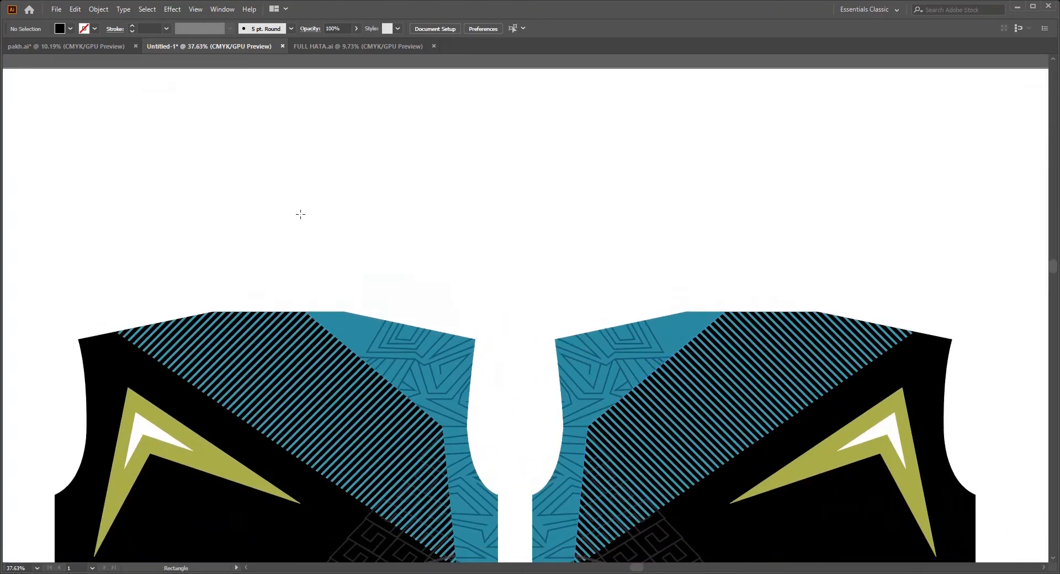
drag(745, 290, 769, 297)
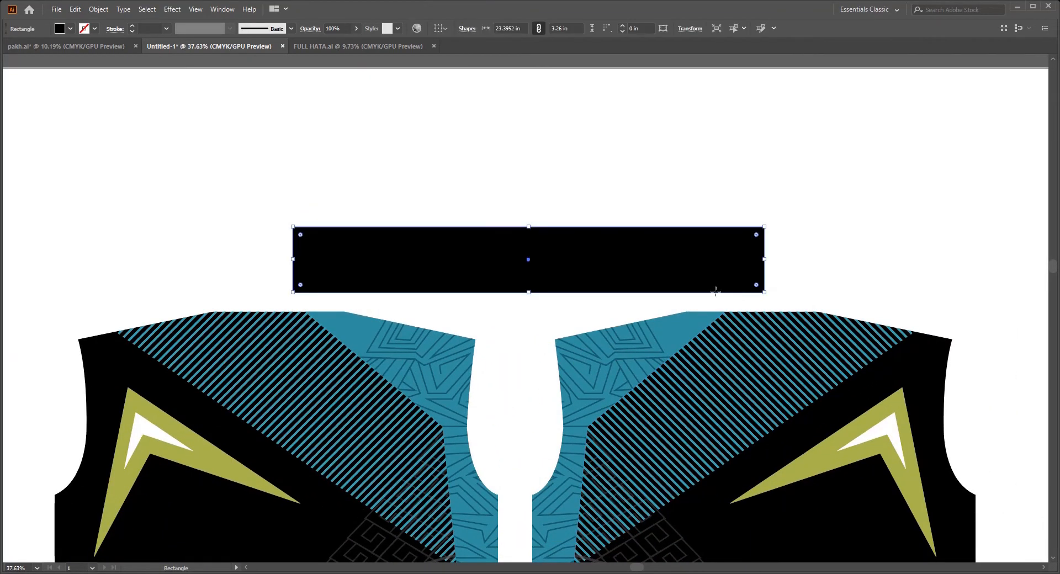
Add the text "collar" on the black rectangle, set its font to Avega and enlarge it to about 225 pt
click(450, 264)
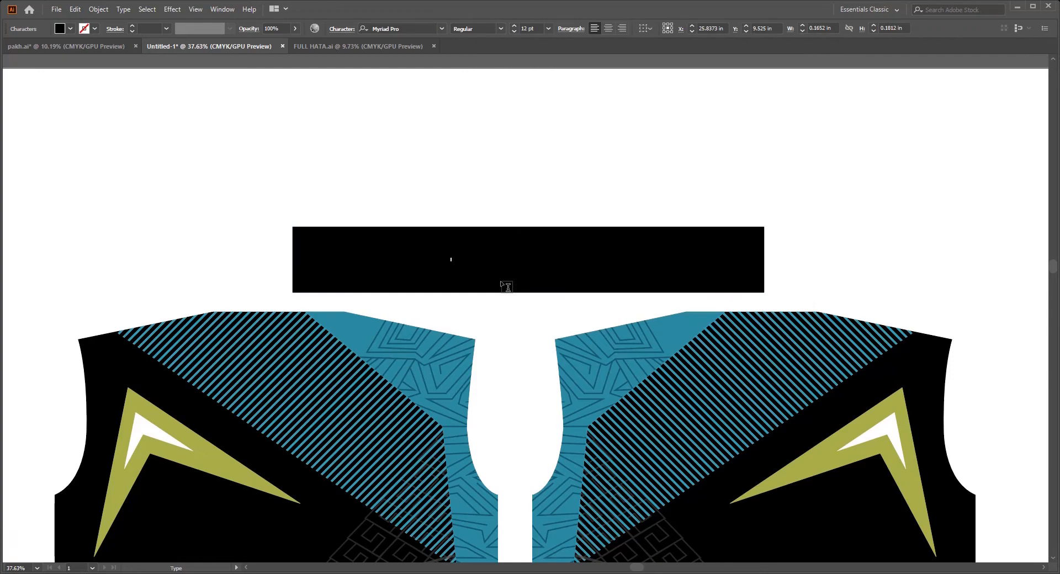
click(12, 65)
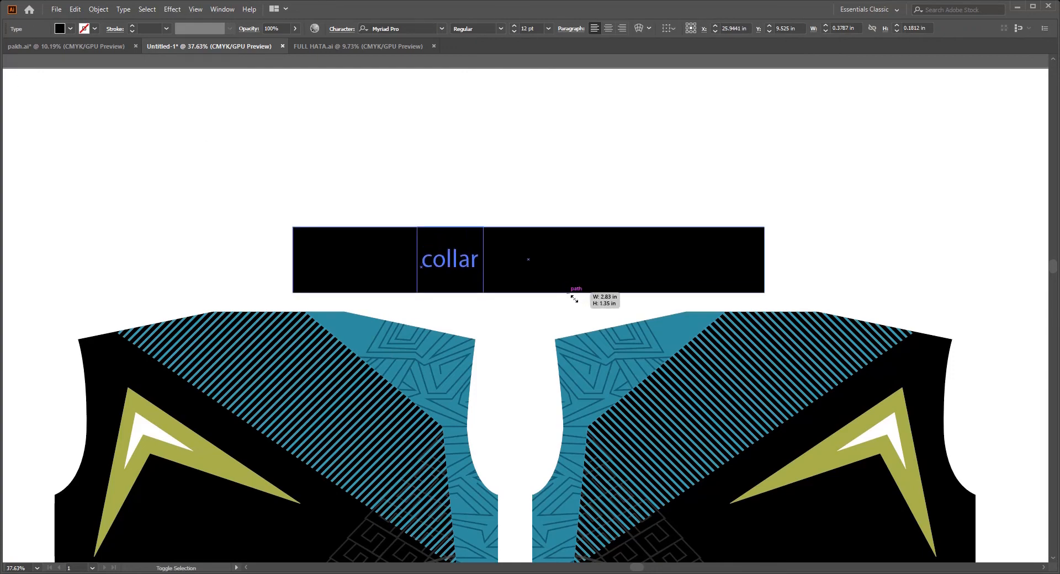
drag(574, 299, 574, 299)
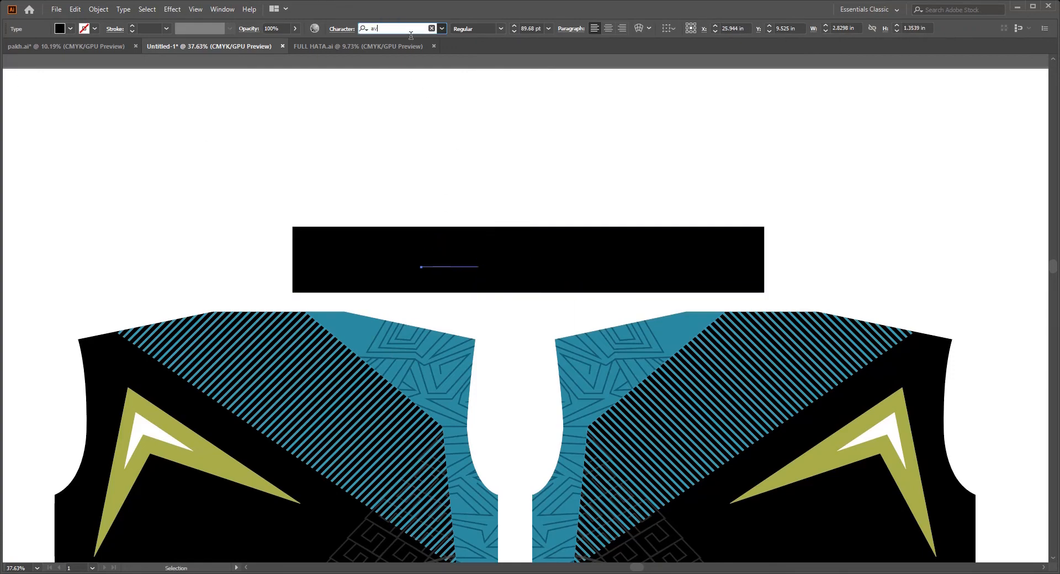
click(379, 78)
drag(529, 273, 609, 294)
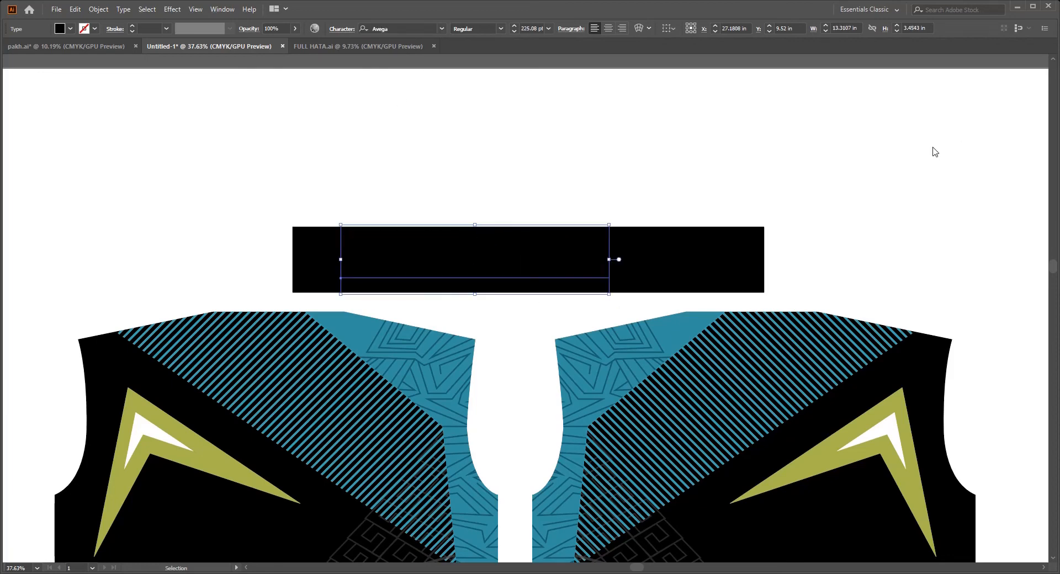
Fill the collar text white and centre it horizontally and vertically with the black rectangle
click(944, 144)
drag(598, 251, 619, 249)
drag(503, 187, 580, 238)
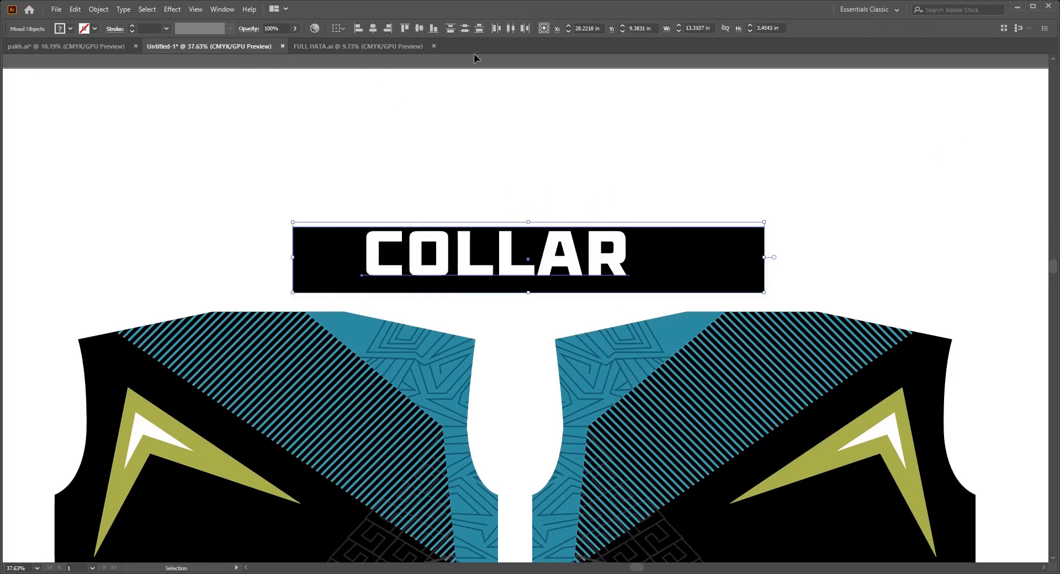
click(377, 28)
click(422, 30)
click(497, 144)
drag(609, 275, 552, 274)
drag(682, 439, 573, 300)
drag(573, 300, 584, 306)
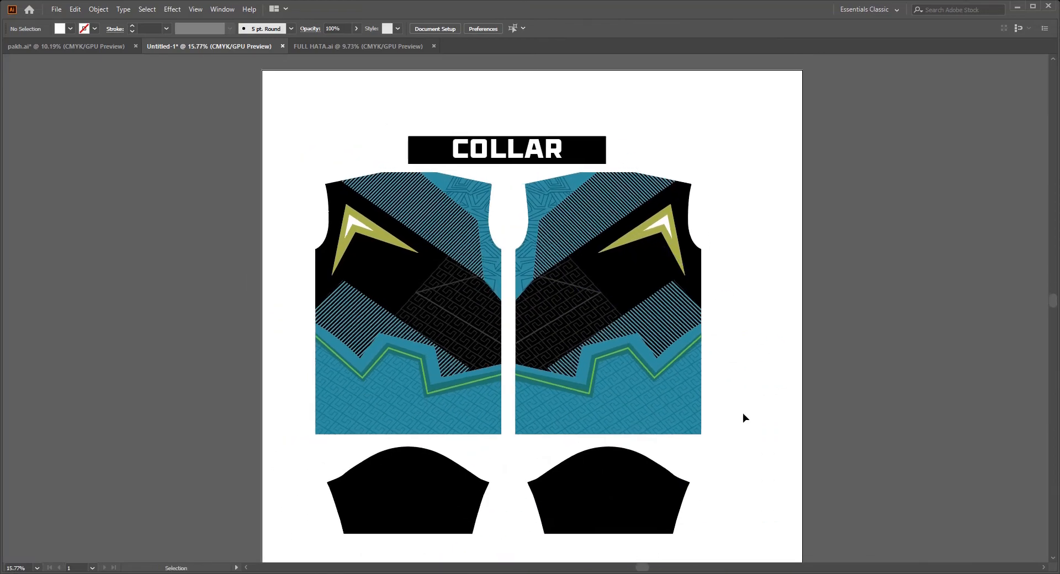